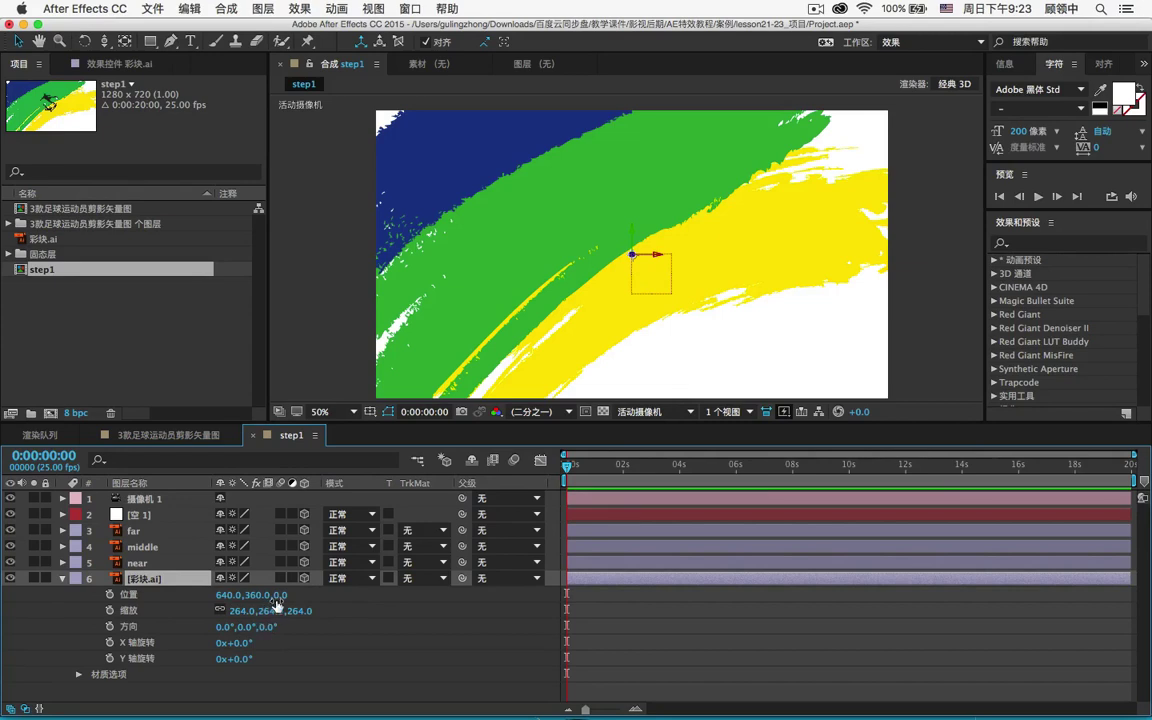
Set the Z position of the 彩块.ai layer to 9000.
drag(279, 600, 693, 582)
click(295, 596)
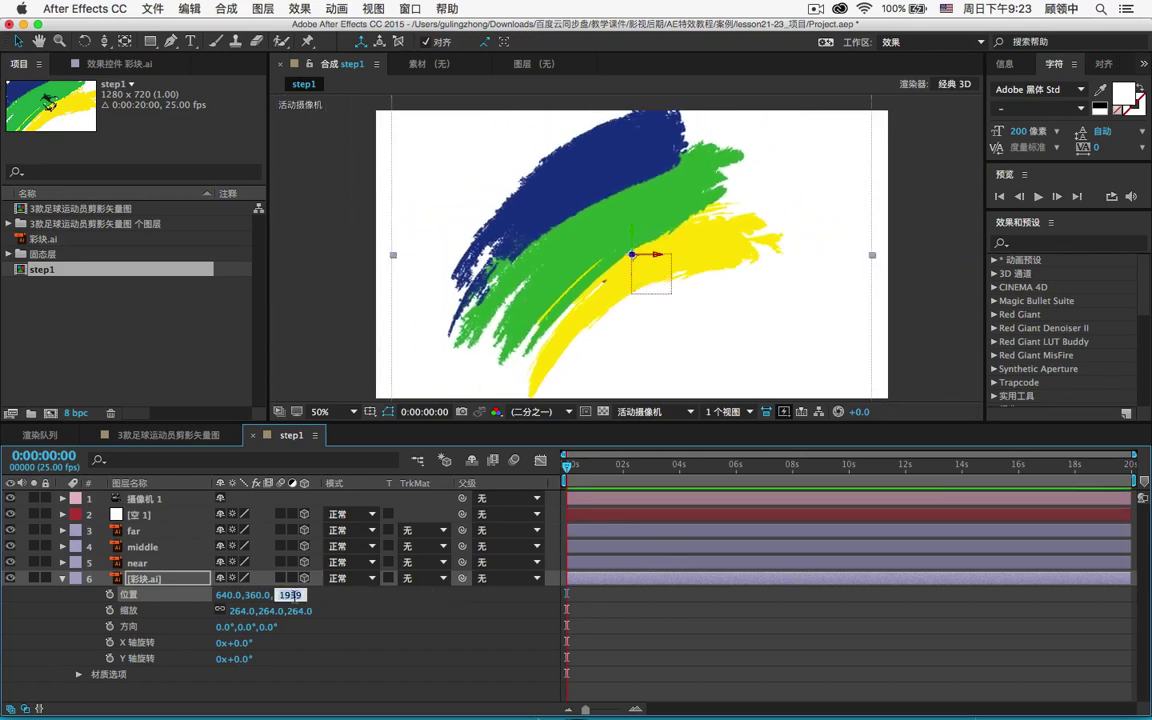
text(9000)
key(Return)
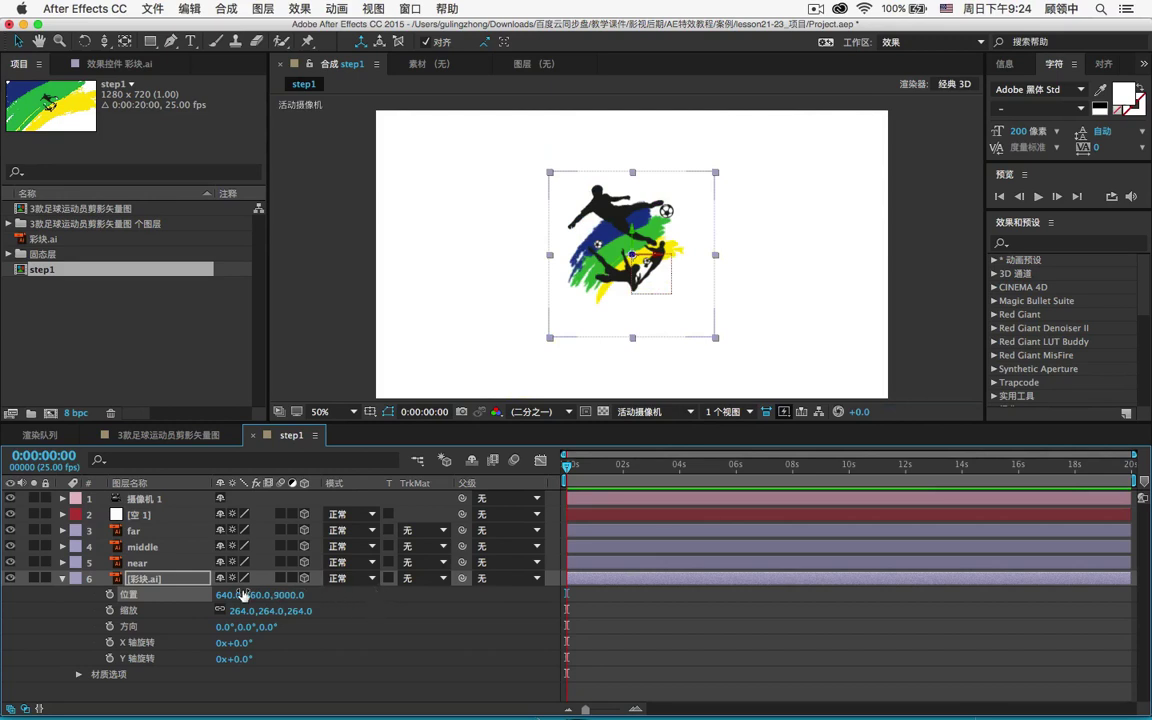
Scale the 彩块.ai layer up to 1714% so the colour strokes fill the frame behind the players.
click(153, 582)
key(shift+s)
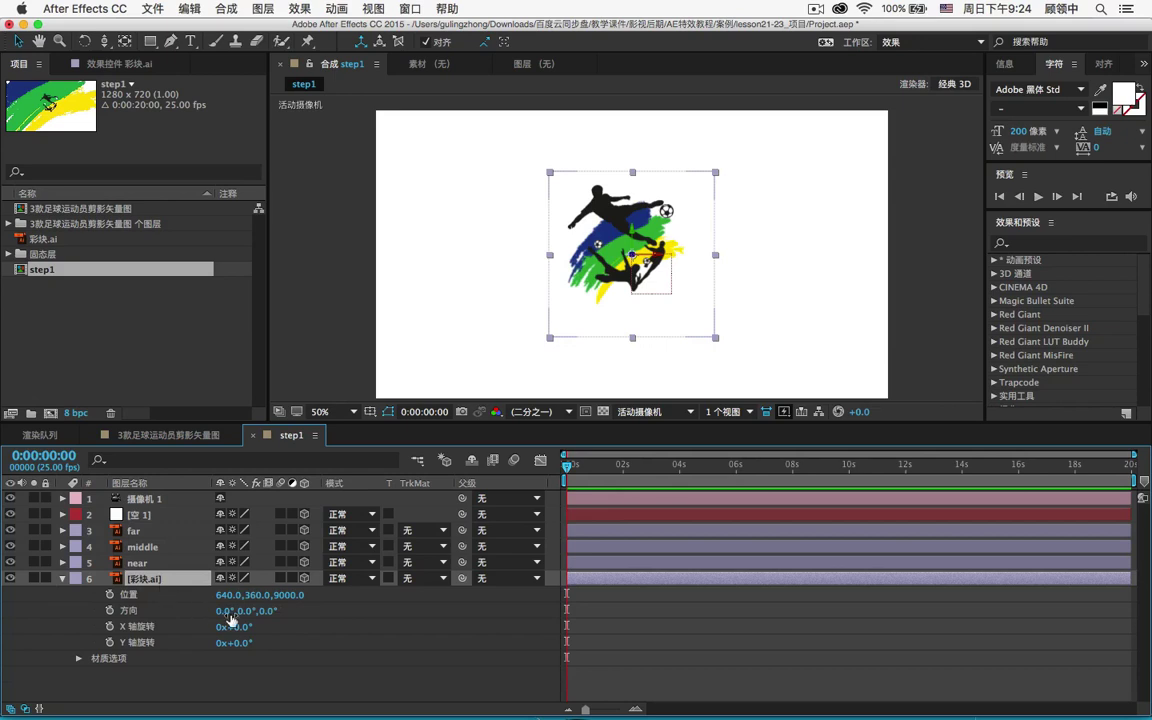
key(shift+s)
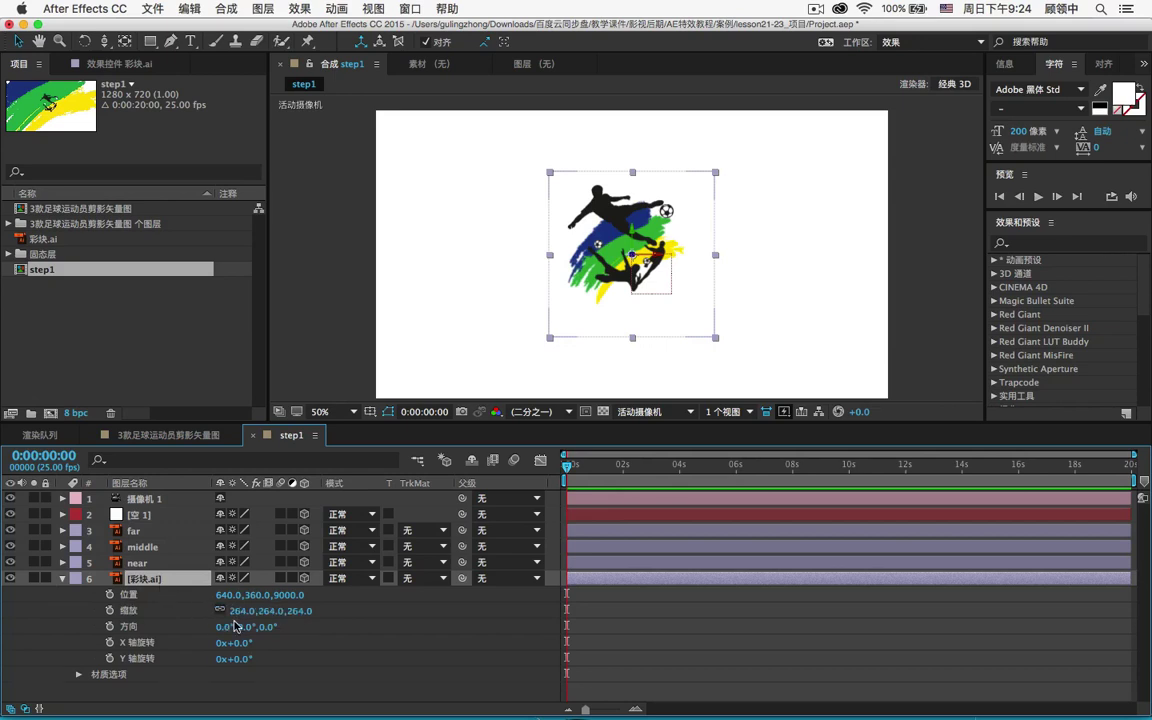
drag(243, 611, 887, 589)
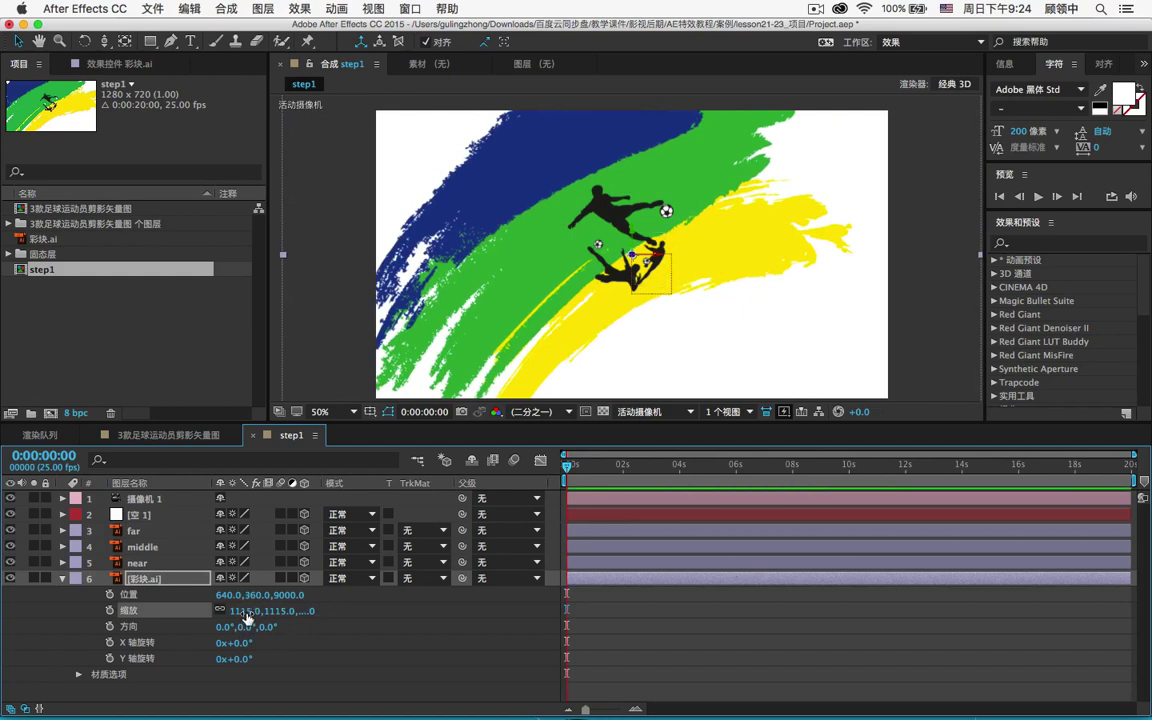
drag(293, 614, 684, 625)
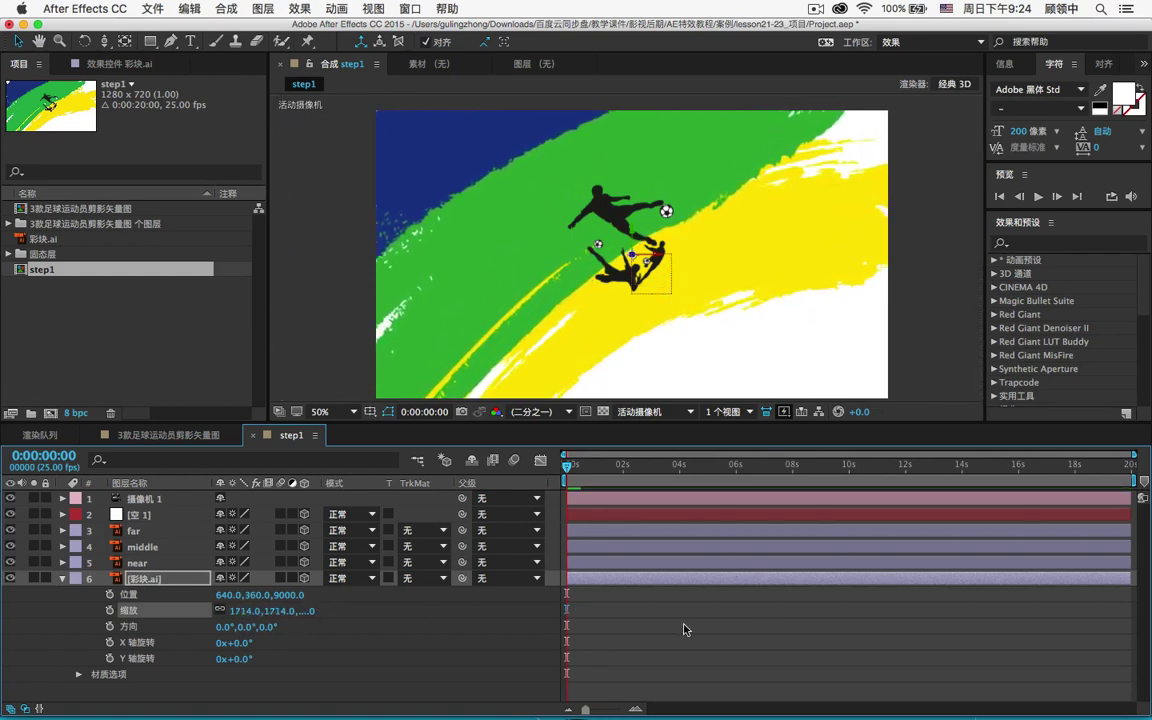
Dolly the camera forward toward the football player silhouettes until its Z position is about -1.3.
key(c)
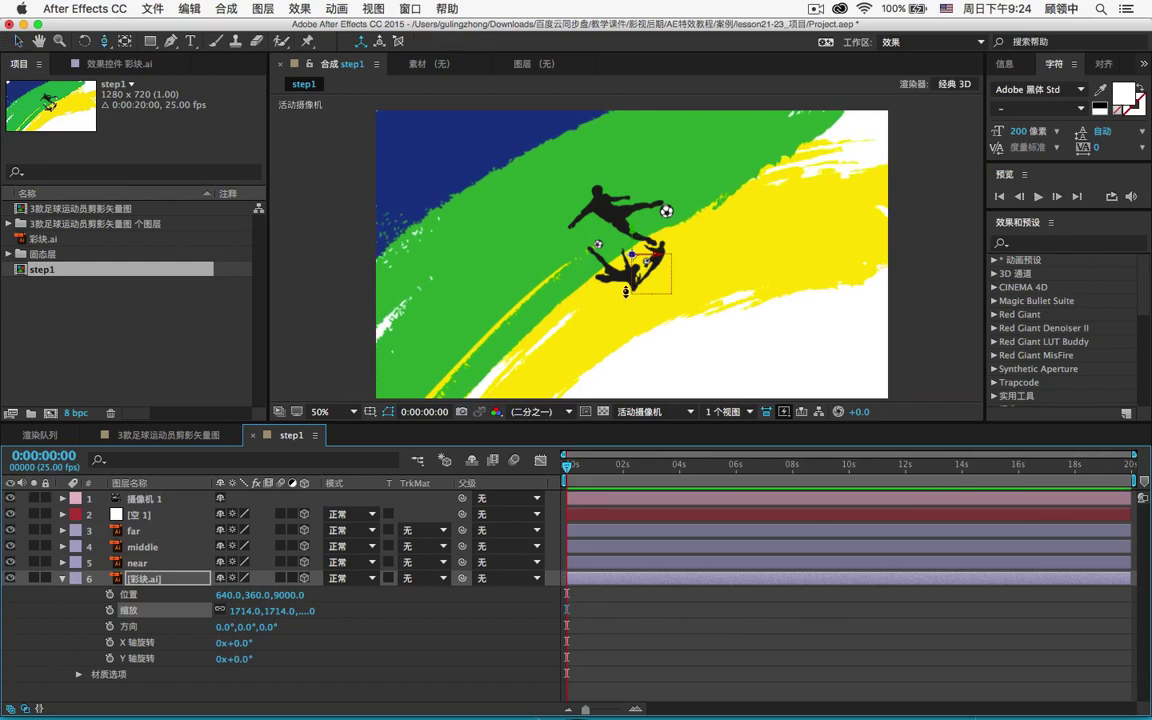
drag(565, 264, 567, 8)
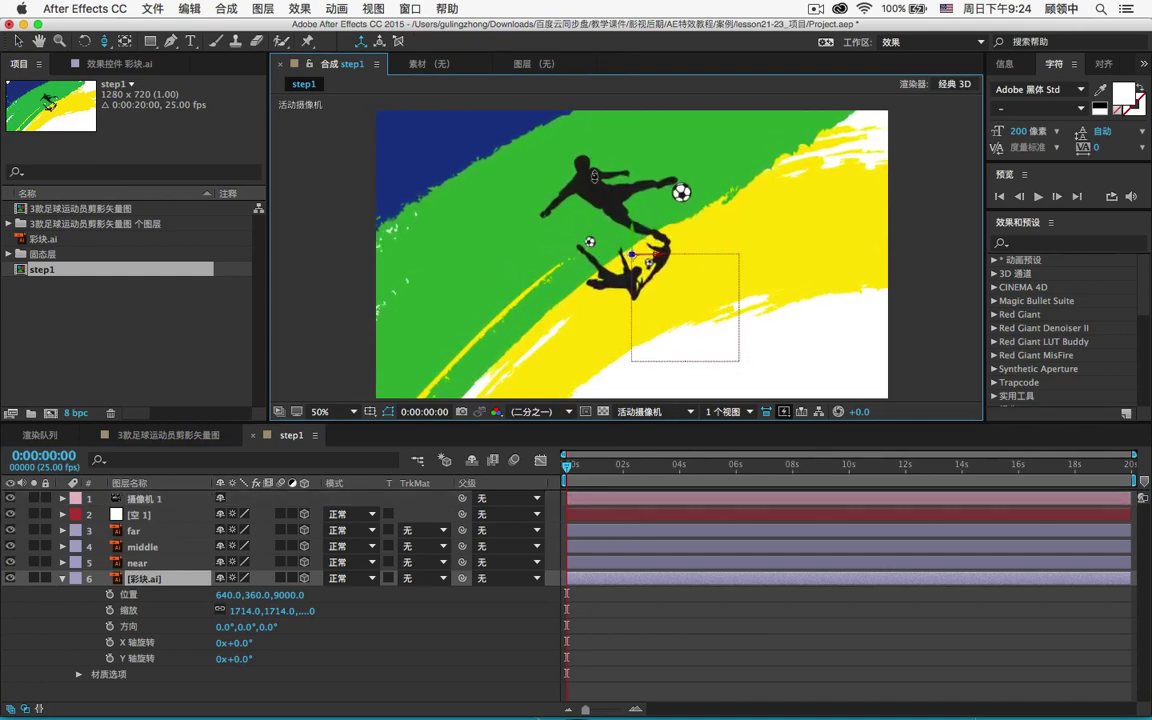
drag(609, 243, 596, 140)
drag(526, 234, 548, 152)
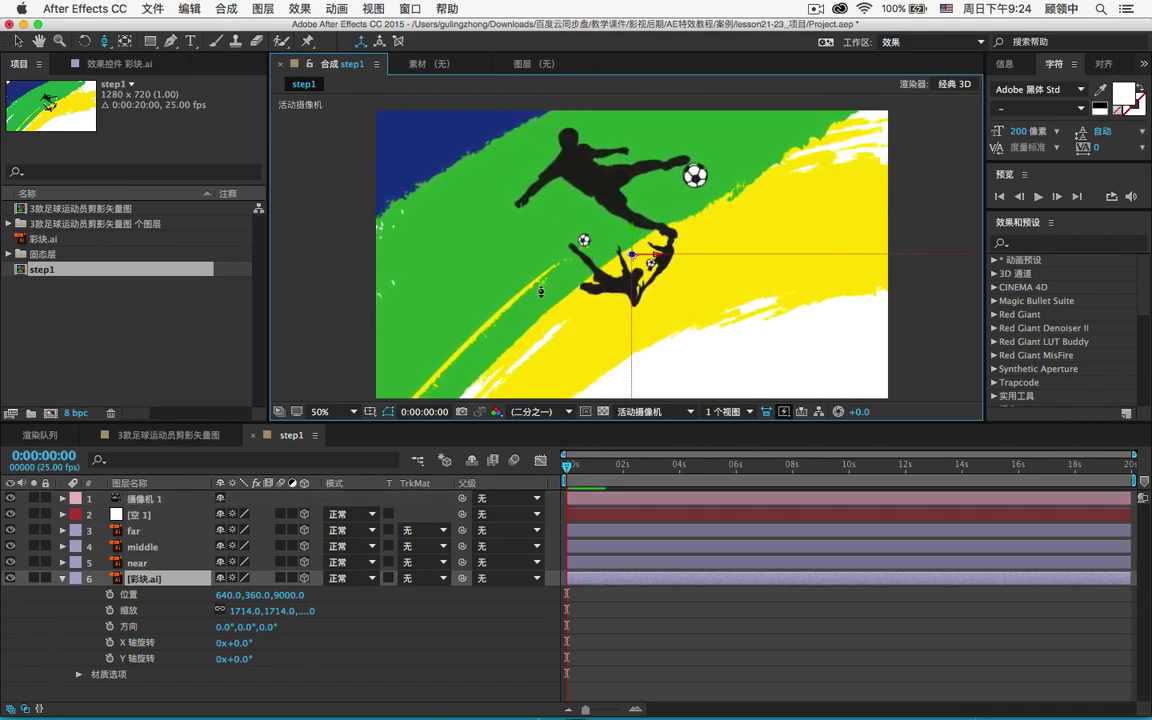
drag(541, 291, 534, 56)
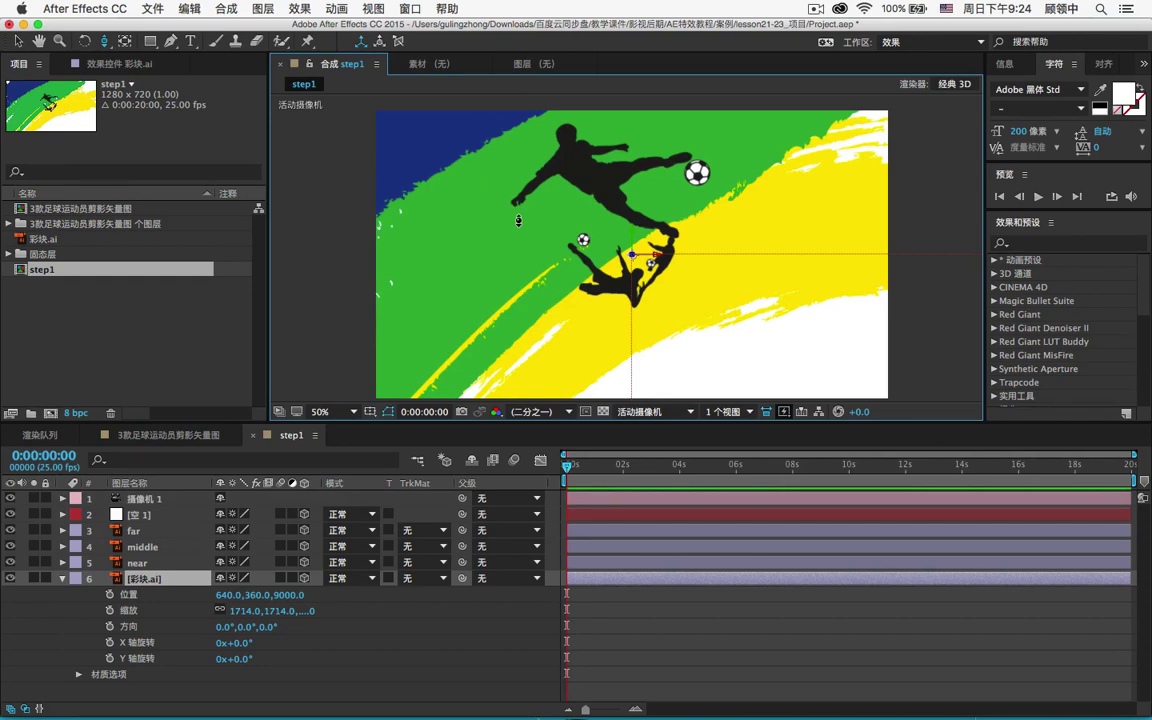
Move the null layer 空 1 along Z to -4594 so the nearest player stands large in the frame.
click(148, 500)
click(125, 518)
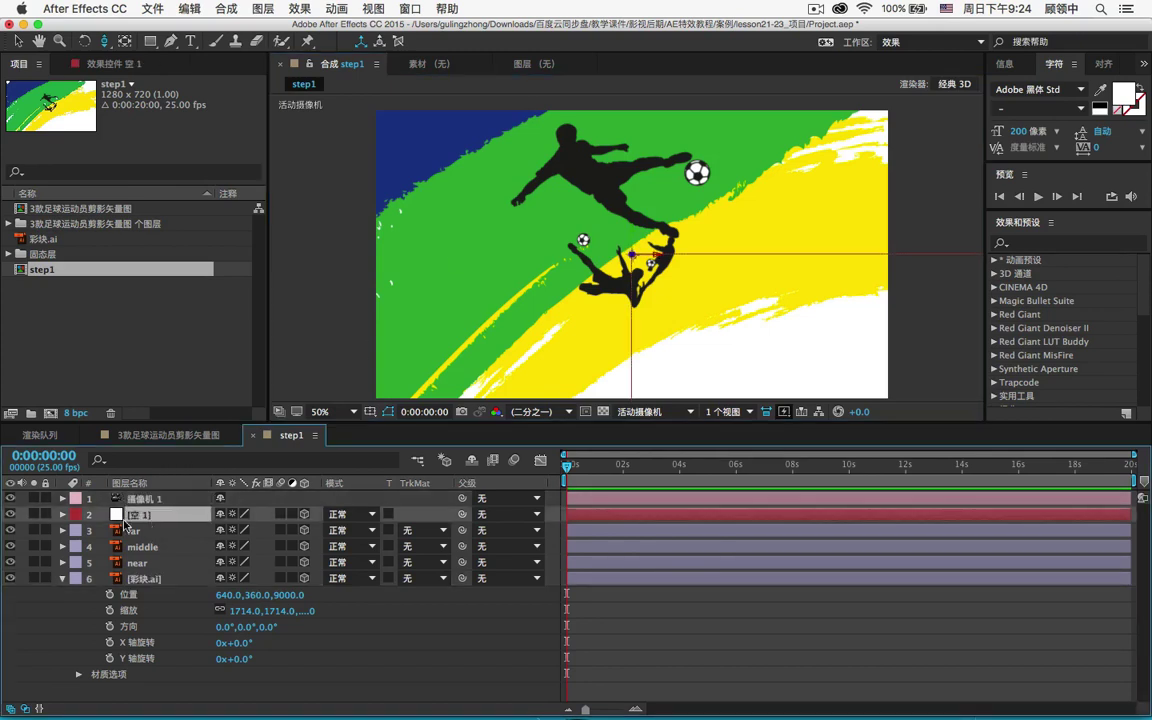
click(63, 514)
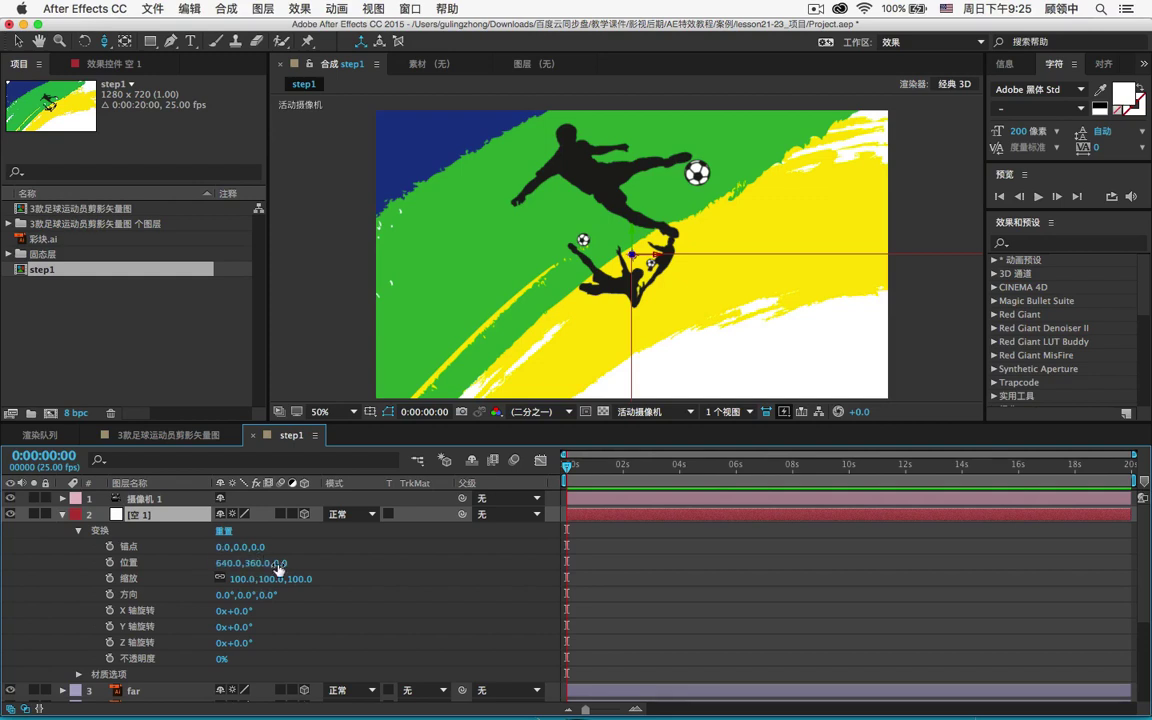
drag(281, 563, 215, 563)
click(290, 563)
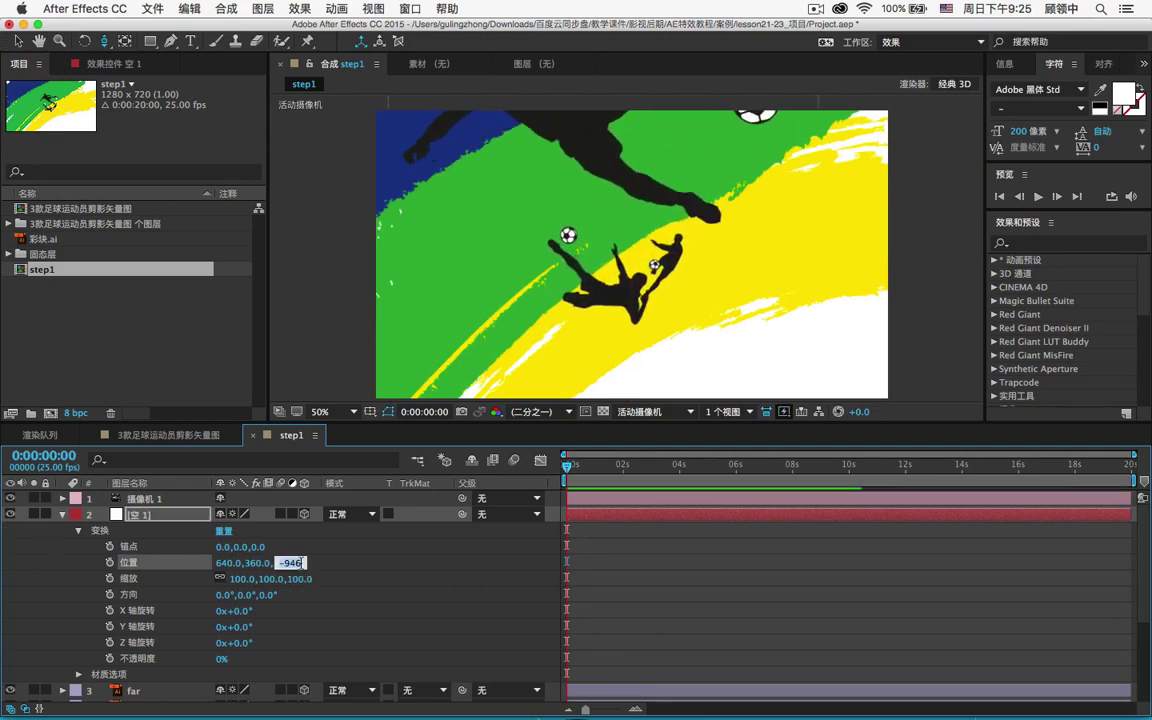
text(-)
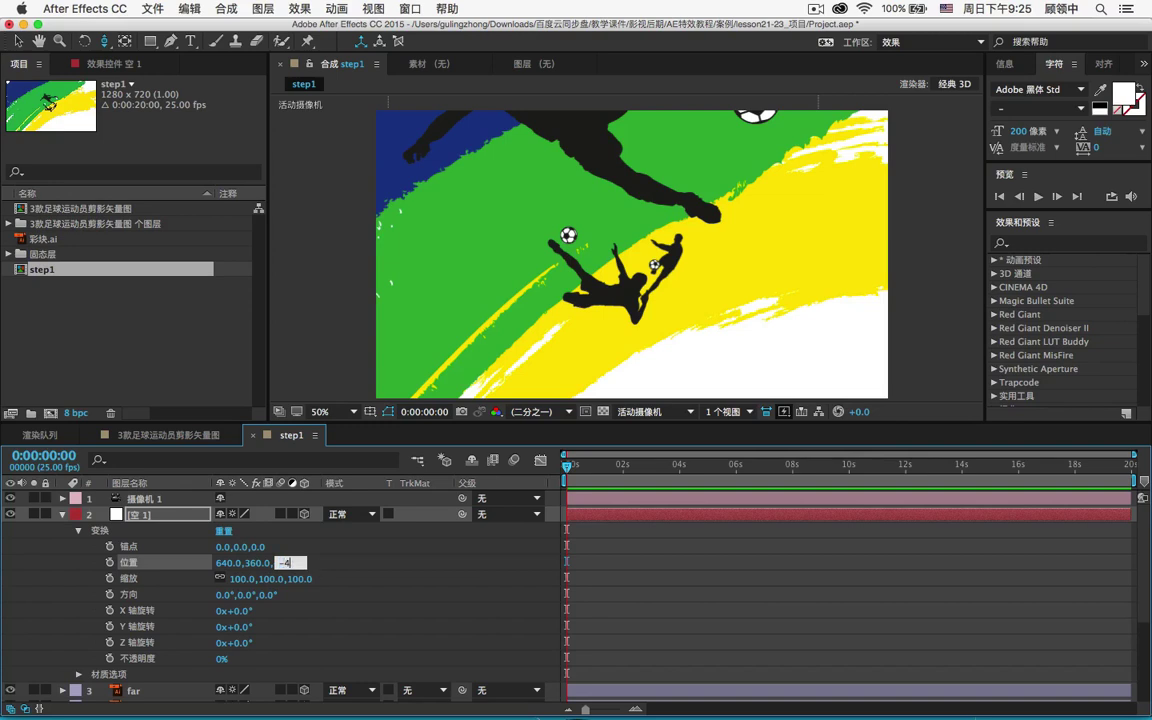
key(Return)
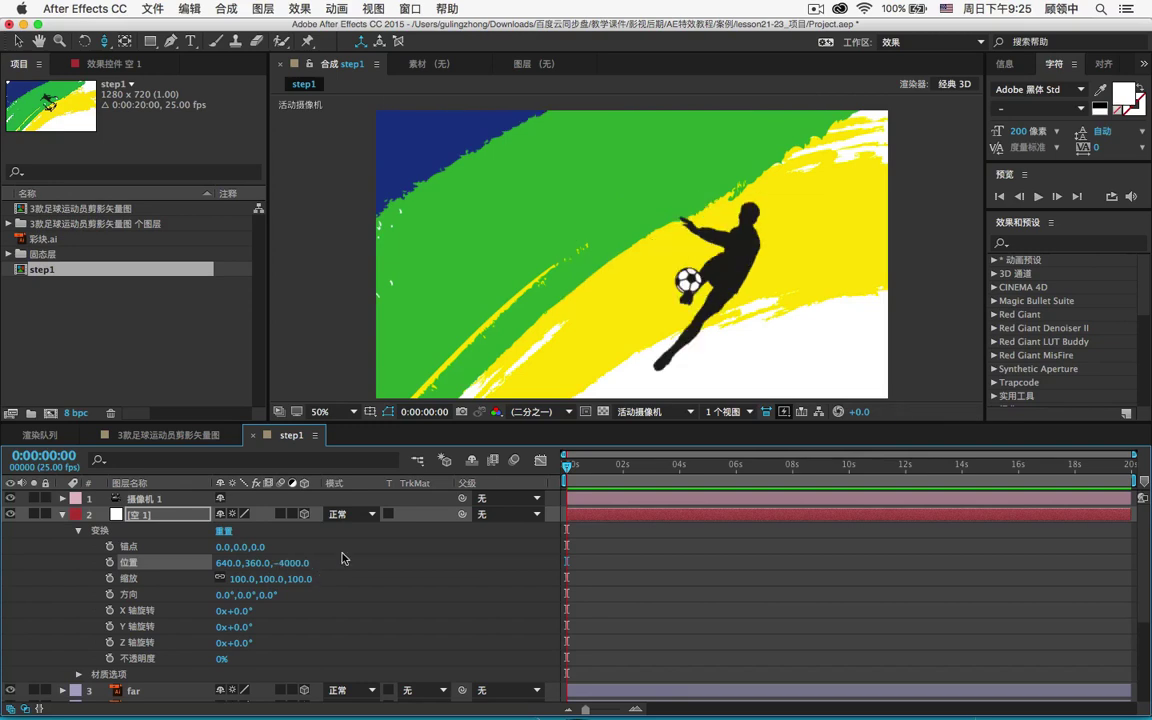
drag(279, 563, 2, 520)
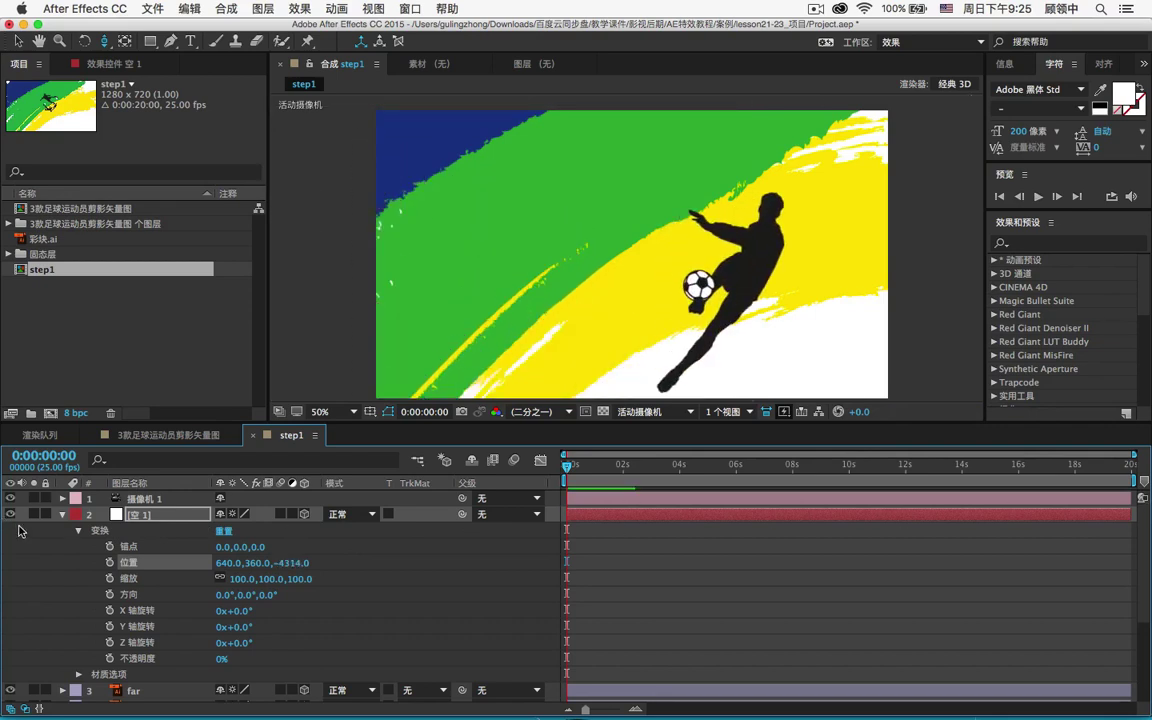
drag(298, 564, 46, 526)
click(62, 515)
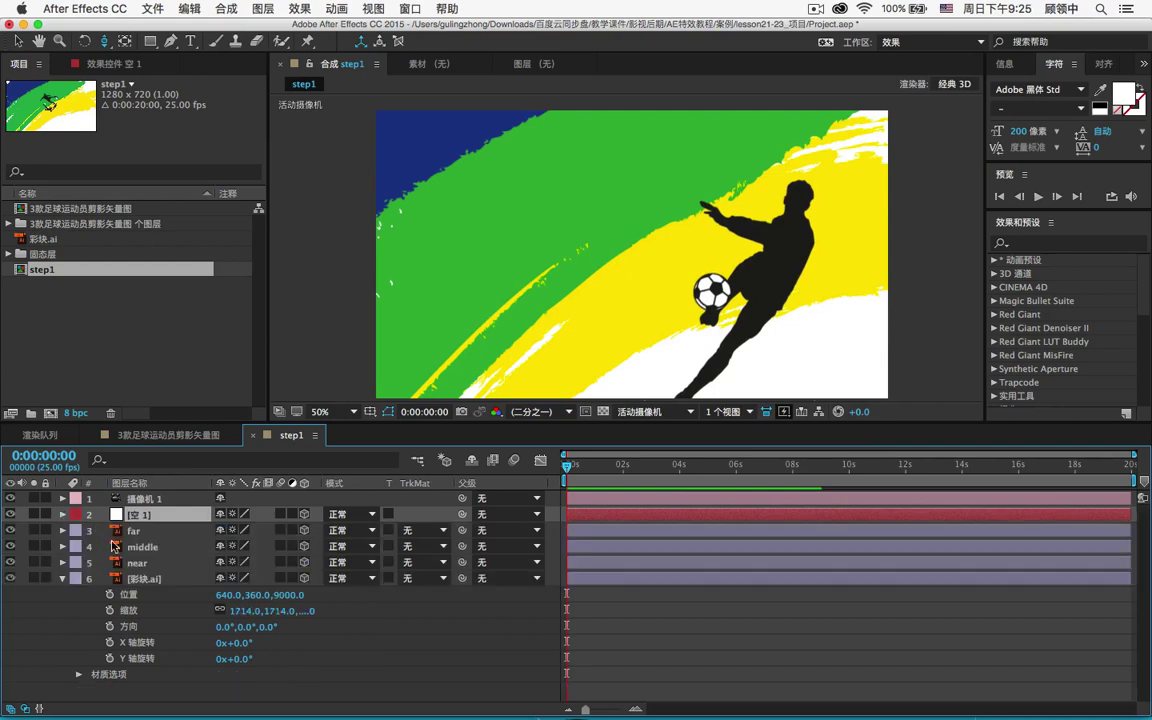
click(34, 530)
click(34, 530)
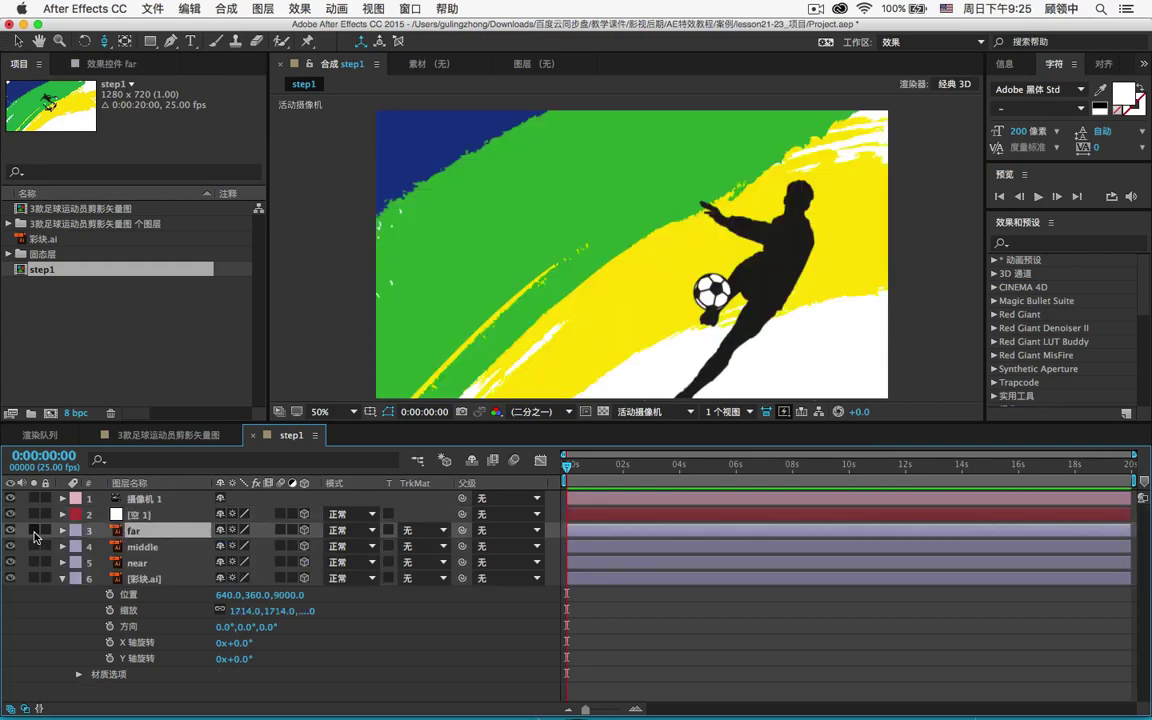
click(36, 531)
click(36, 531)
drag(160, 541, 155, 578)
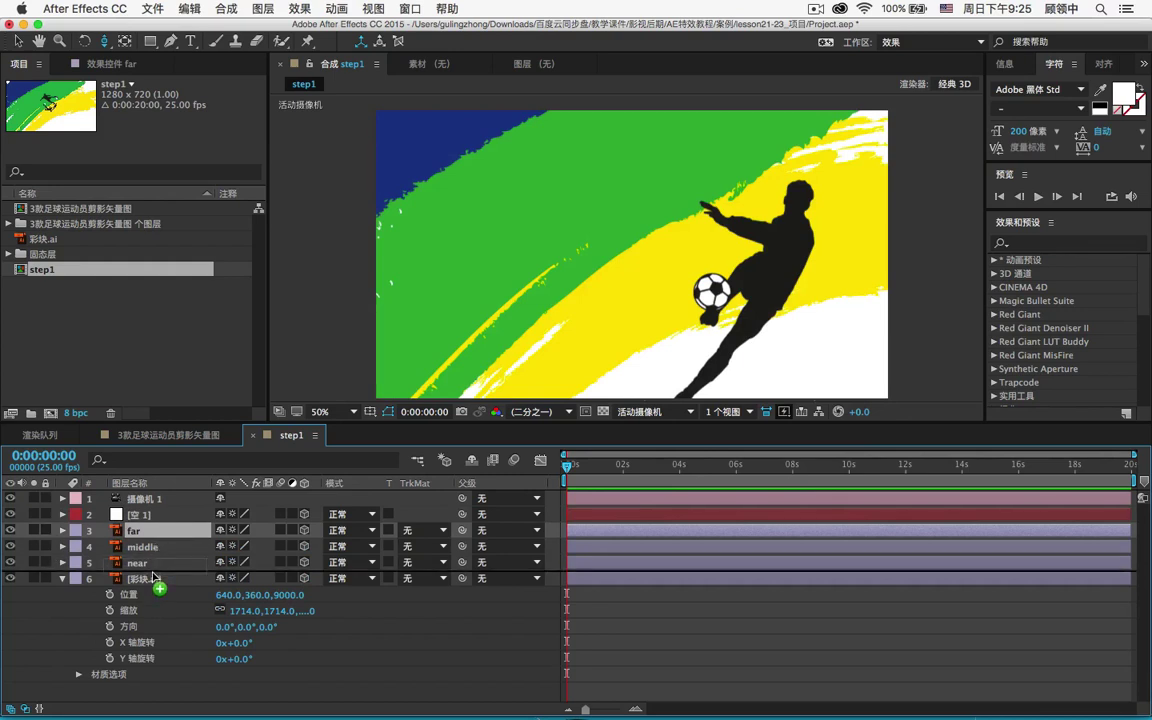
drag(155, 578, 155, 535)
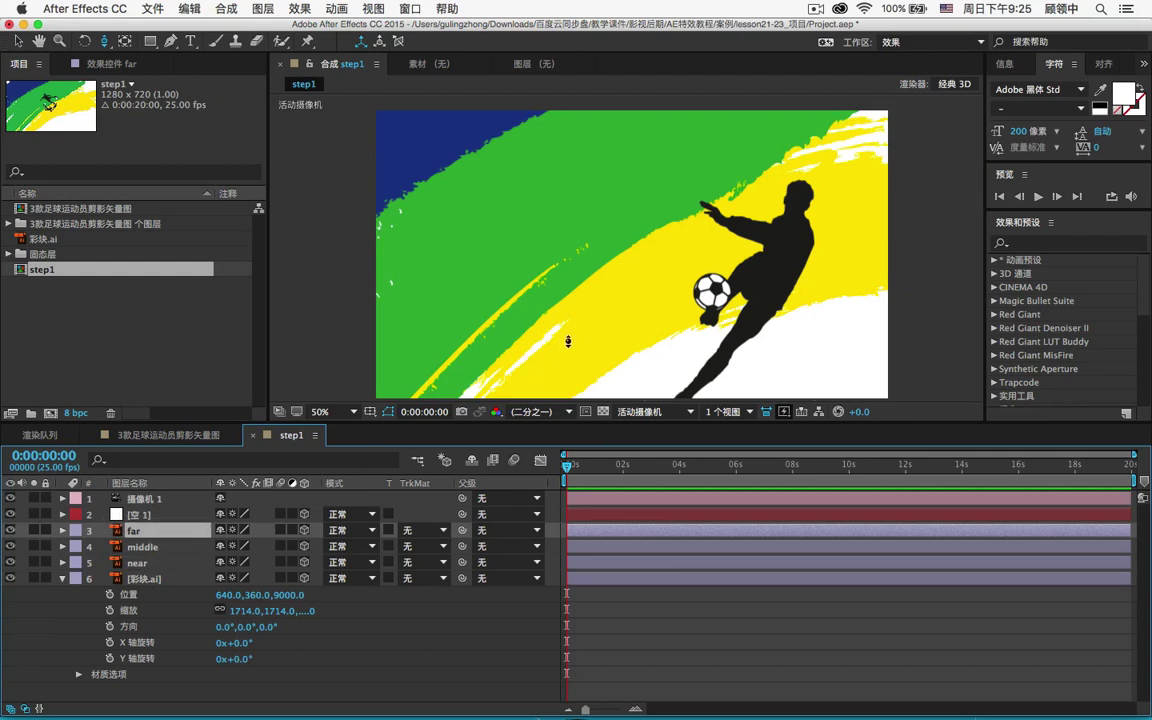
Show only the position of the null layer 空 1 and set its Z value to -5090.
click(160, 517)
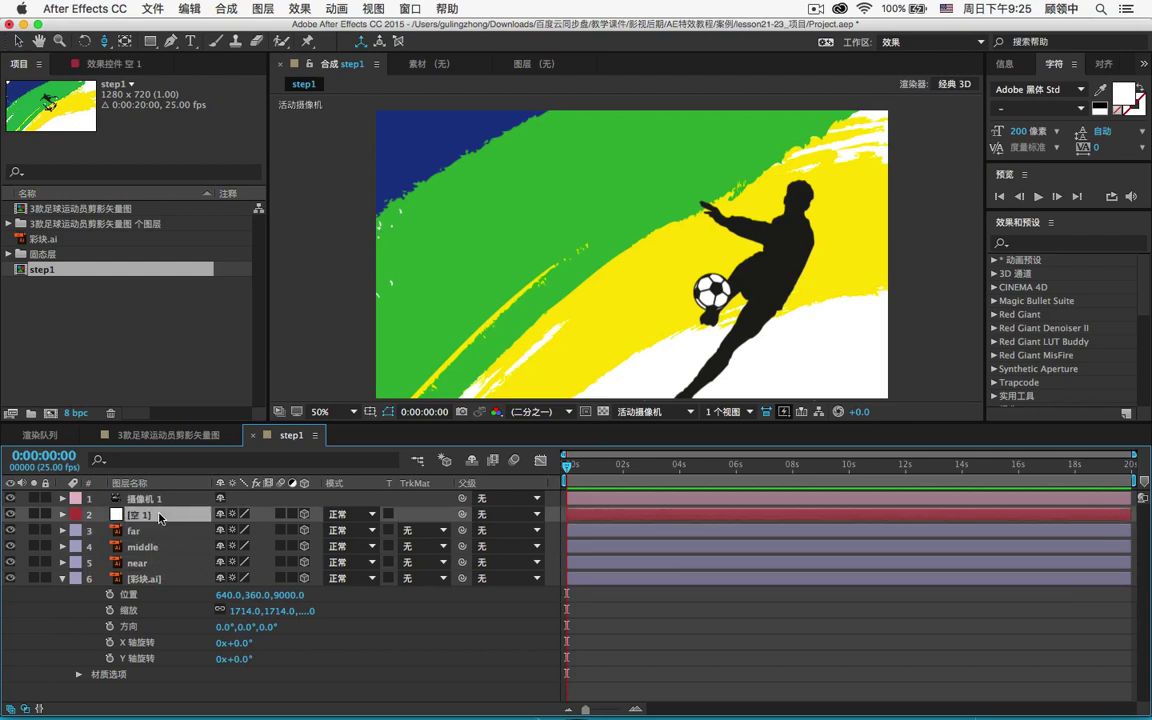
key(p)
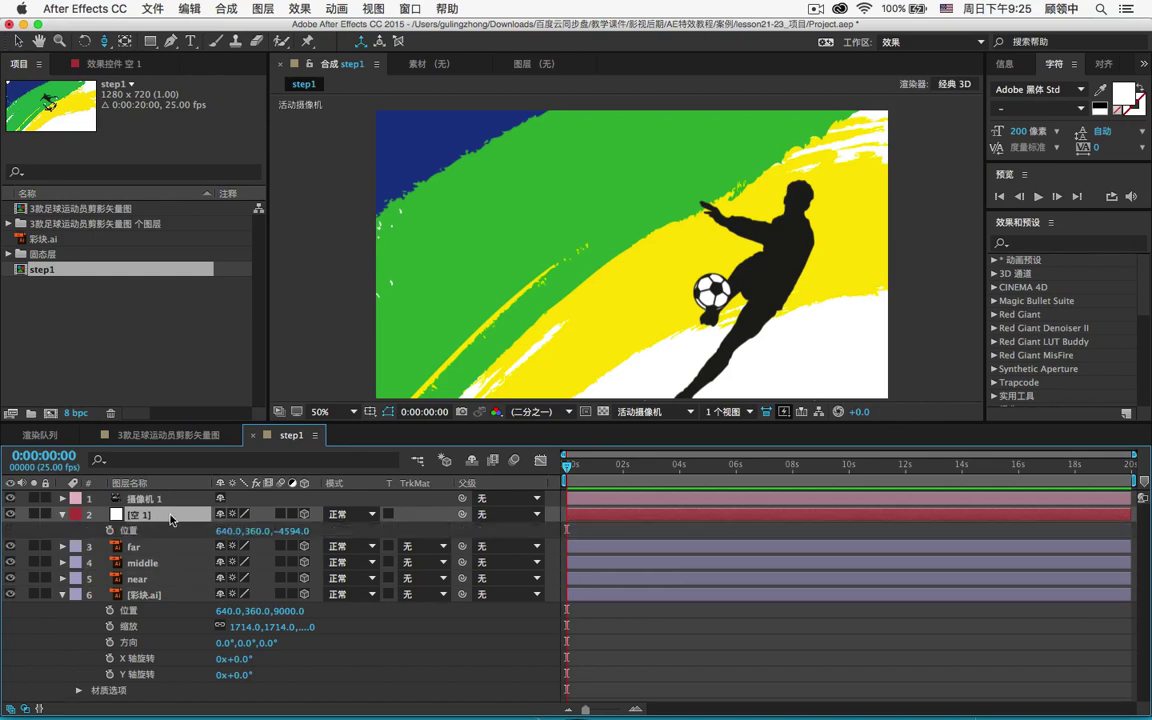
mouse_move(288, 532)
mouse_down()
mouse_move(4, 487)
mouse_move(300, 531)
mouse_up()
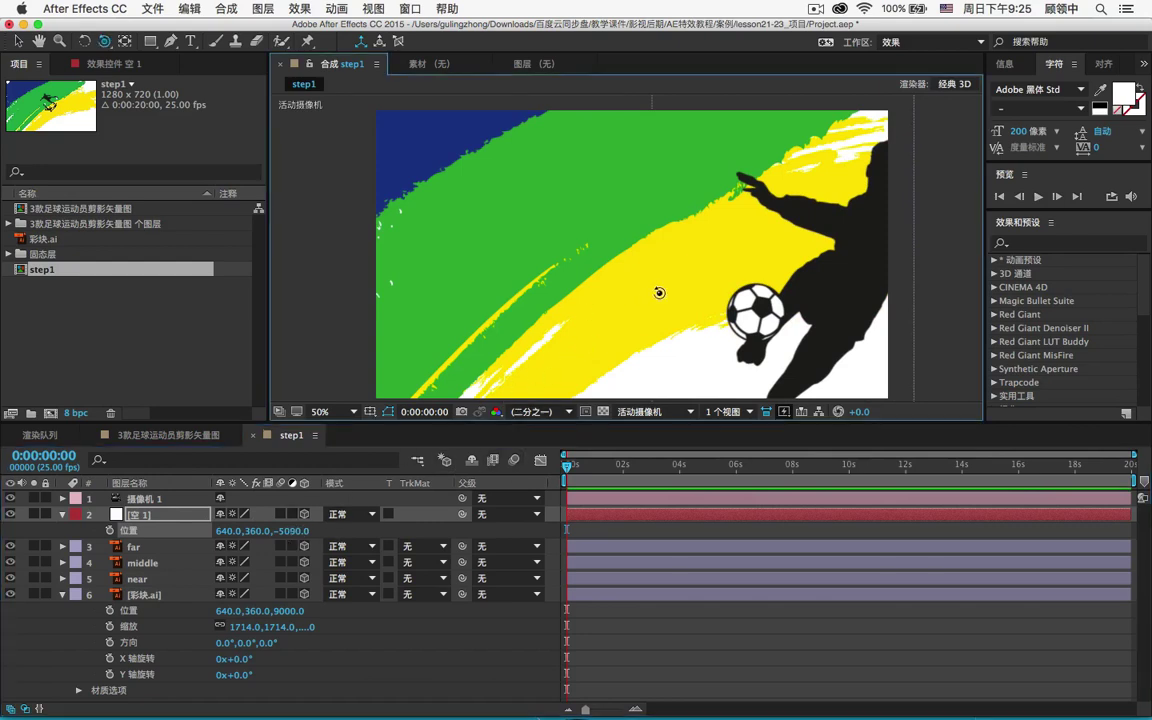
Track the camera to about X 654, Y 360.4, and set the Z position of the null layer 空 1 to -5712.
drag(655, 290, 116, 283)
drag(706, 301, 320, 290)
drag(345, 300, 600, 308)
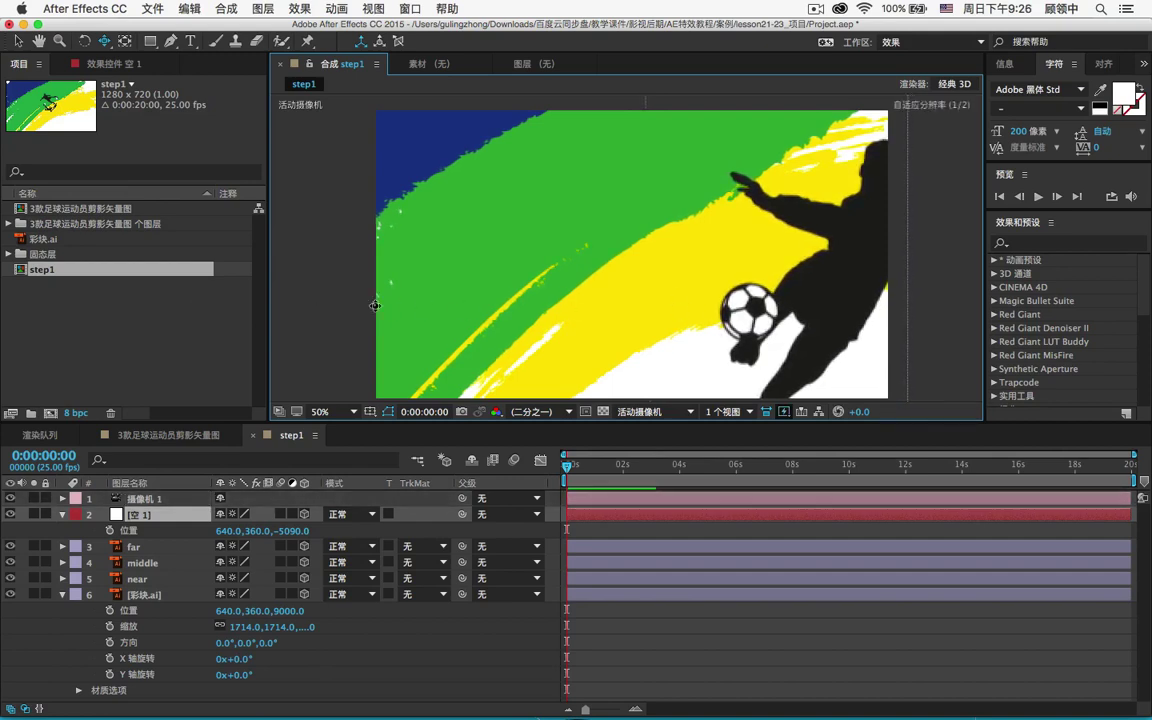
drag(830, 272, 427, 339)
click(181, 549)
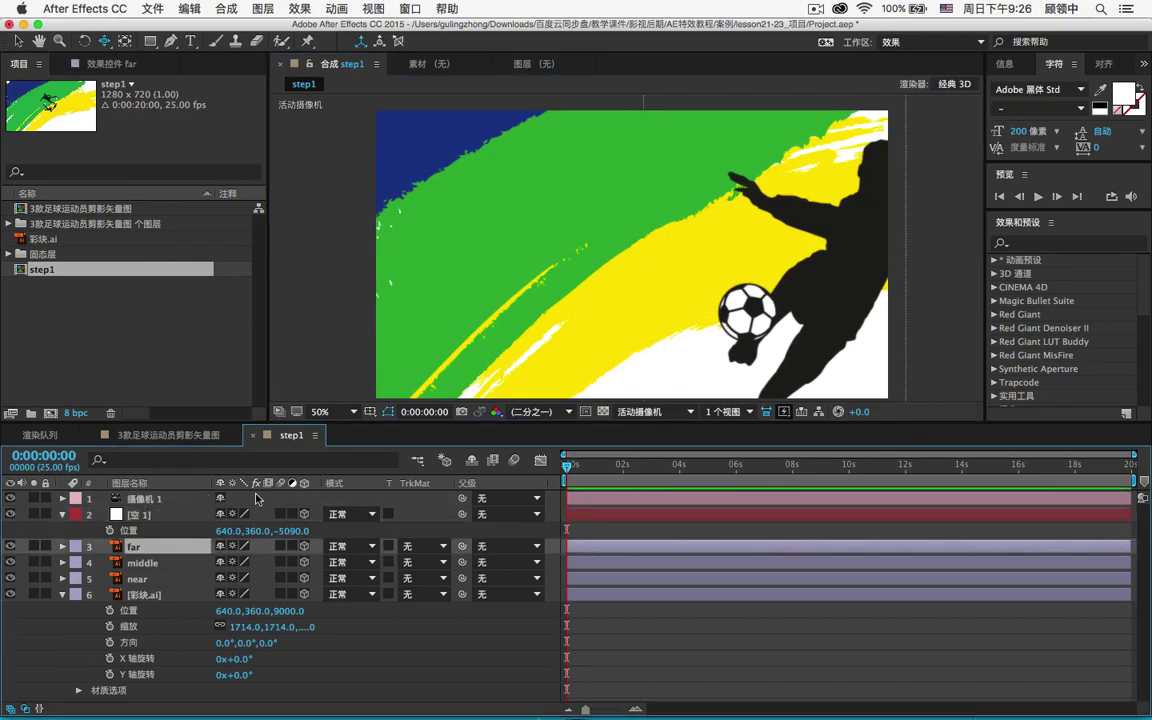
drag(753, 301, 324, 278)
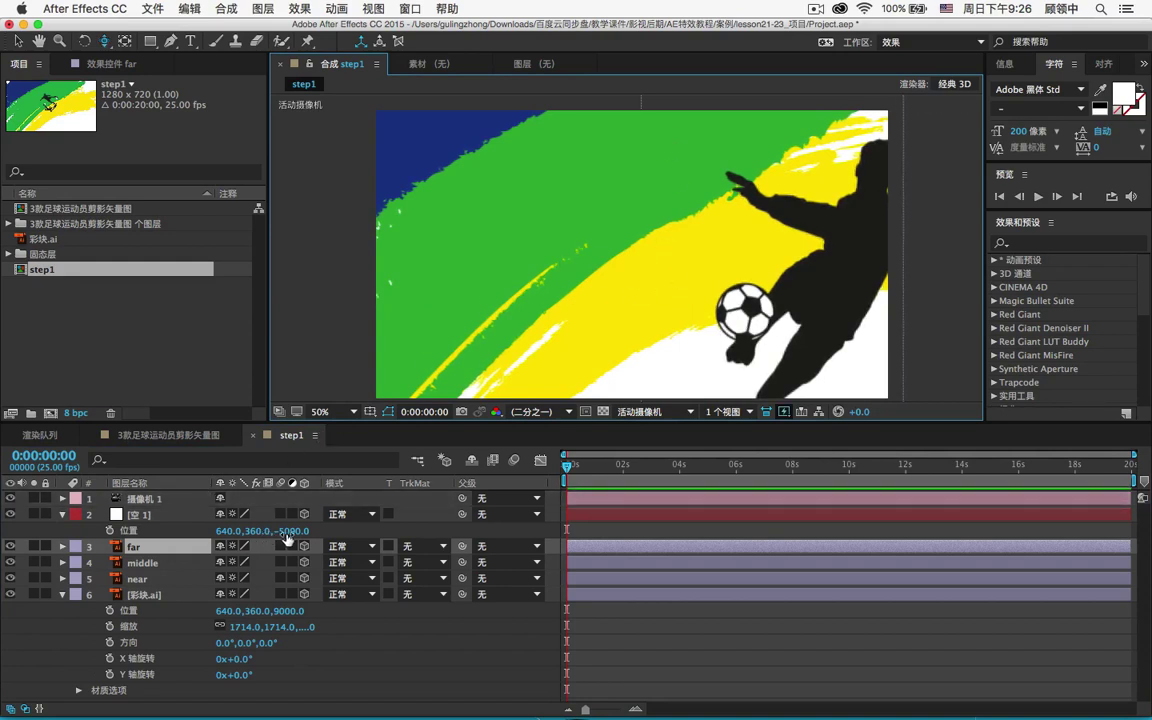
drag(287, 532, 209, 530)
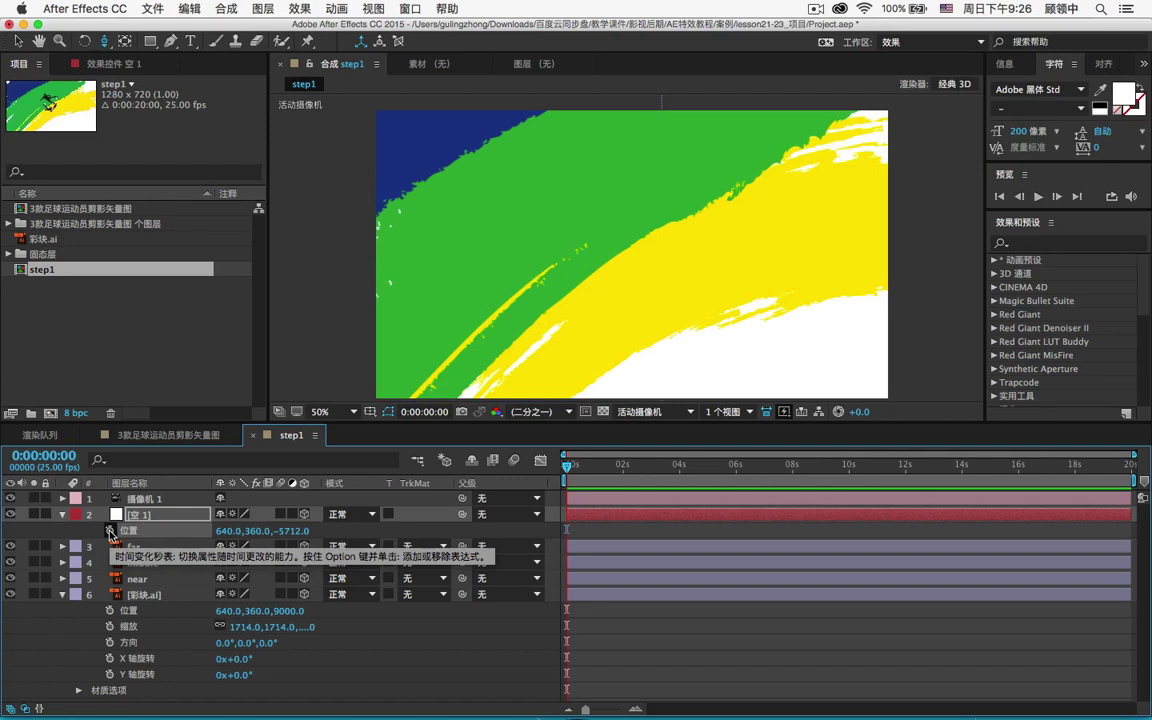
Add keyframes at 0:00:00:00 for the camera's point of interest and position.
click(85, 500)
click(63, 499)
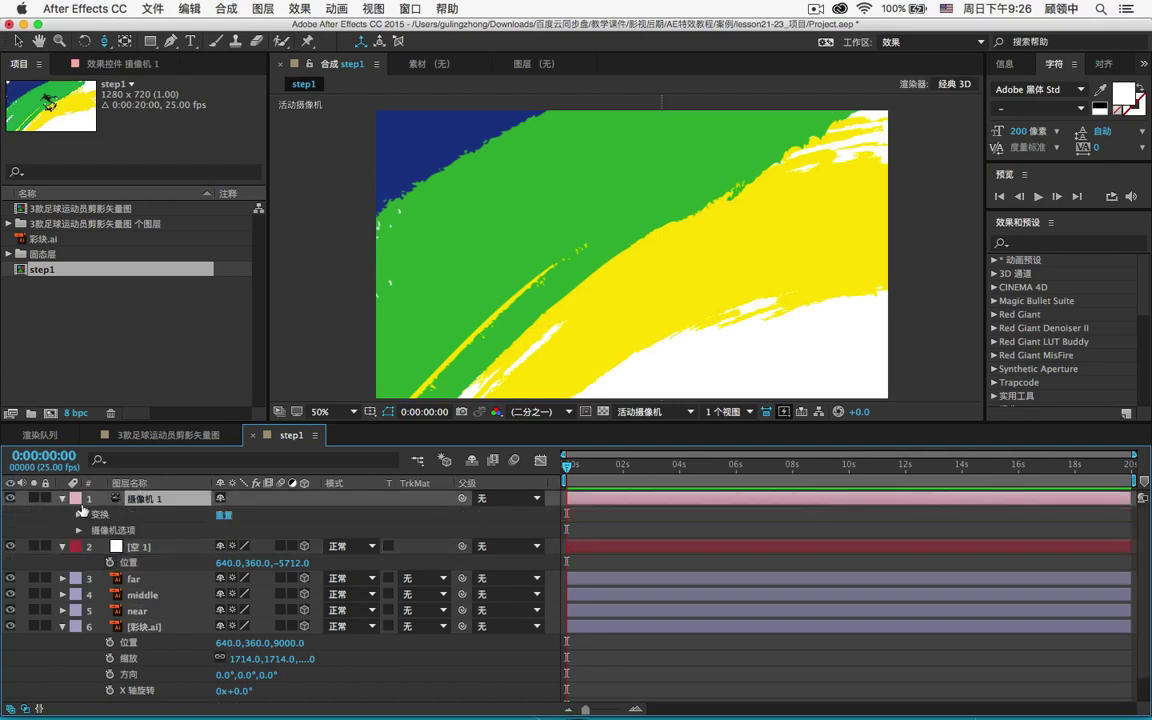
click(82, 514)
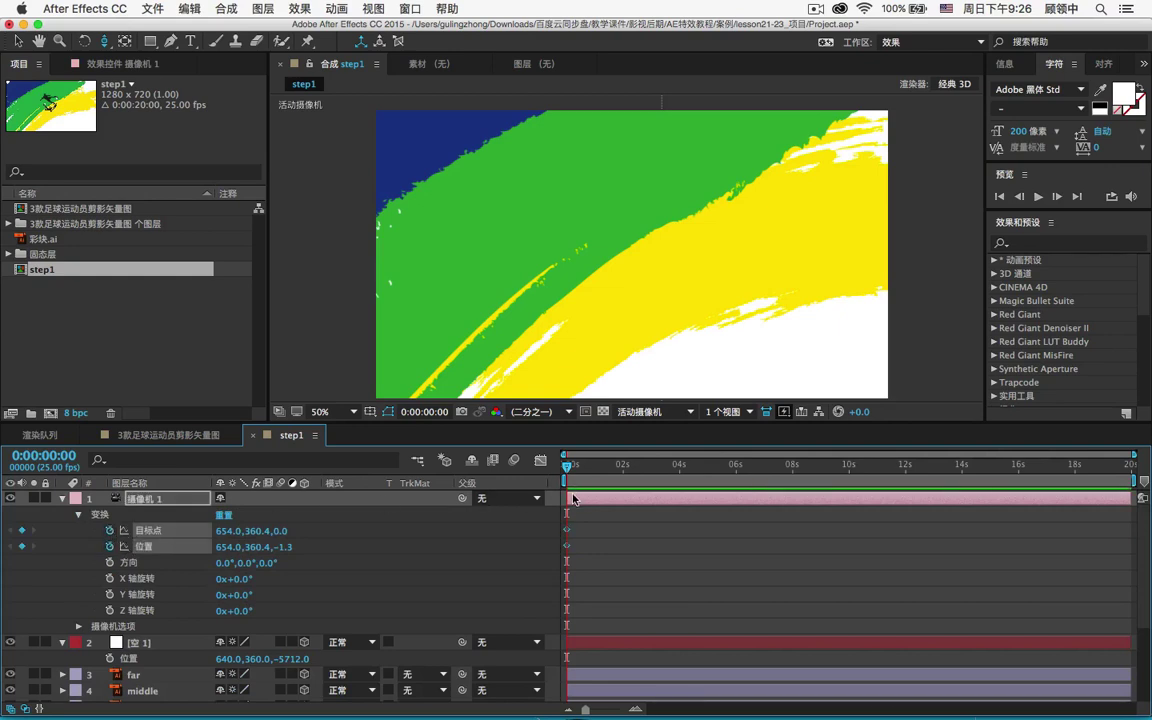
At 0:00:00:23, keyframe the camera's Z position at -1149.8.
drag(568, 469, 596, 469)
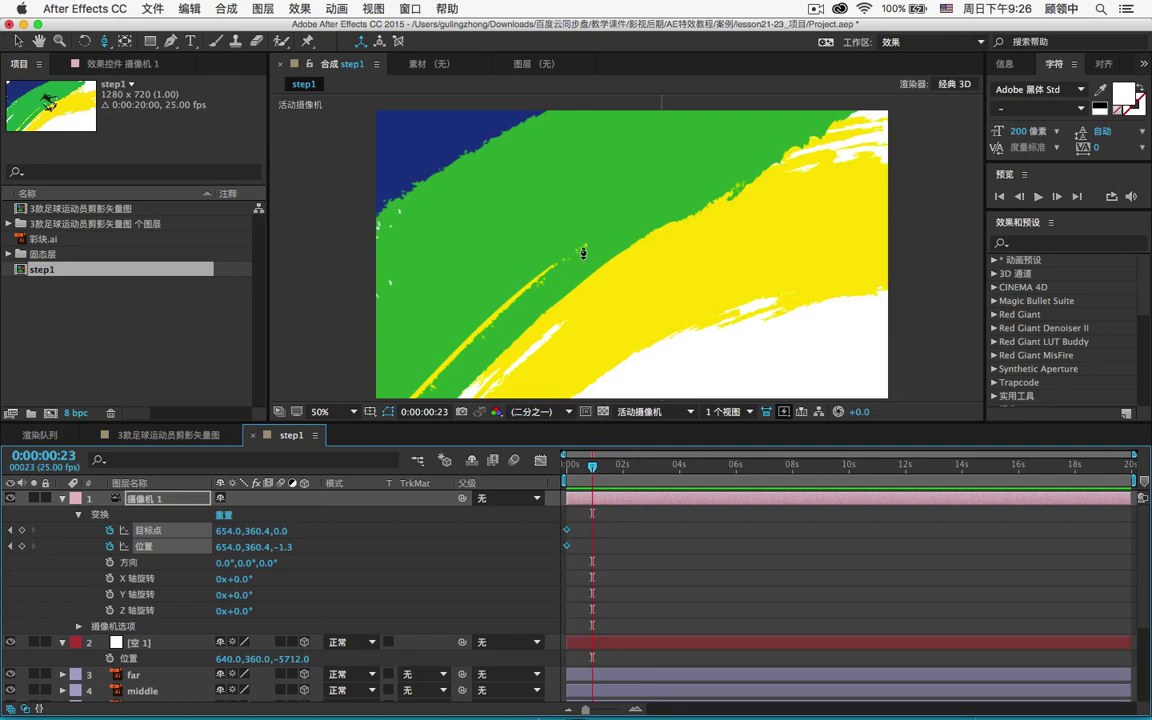
drag(678, 281, 678, 284)
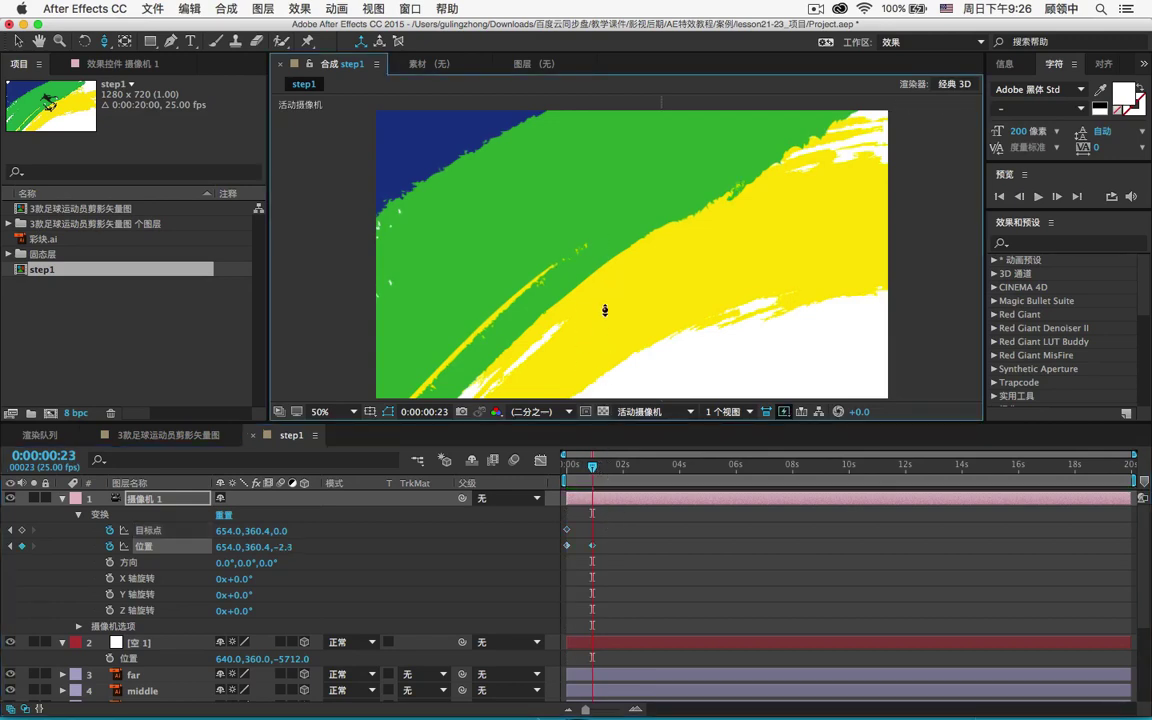
mouse_move(285, 547)
mouse_down()
mouse_move(506, 541)
mouse_move(230, 560)
mouse_move(95, 547)
mouse_move(301, 560)
mouse_move(176, 552)
mouse_move(265, 545)
mouse_move(237, 547)
mouse_up()
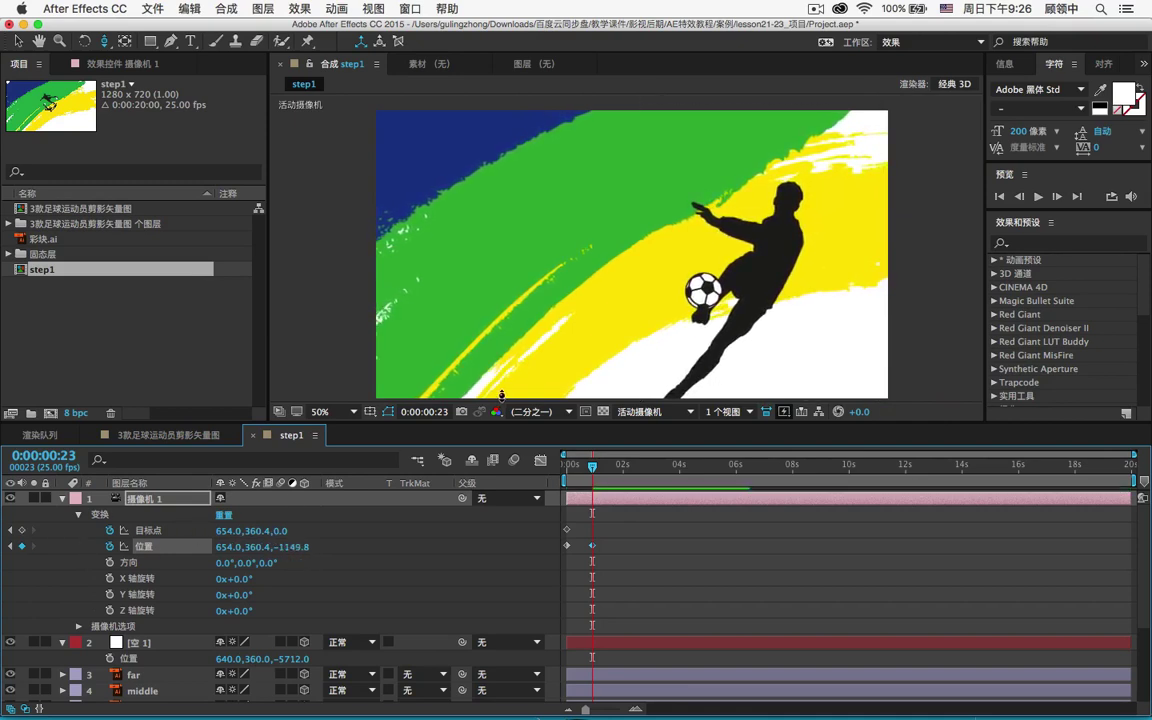
Track the camera's position and point of interest to X 753.6, Y 417.3, and shift both new keyframes slightly earlier.
key(c)
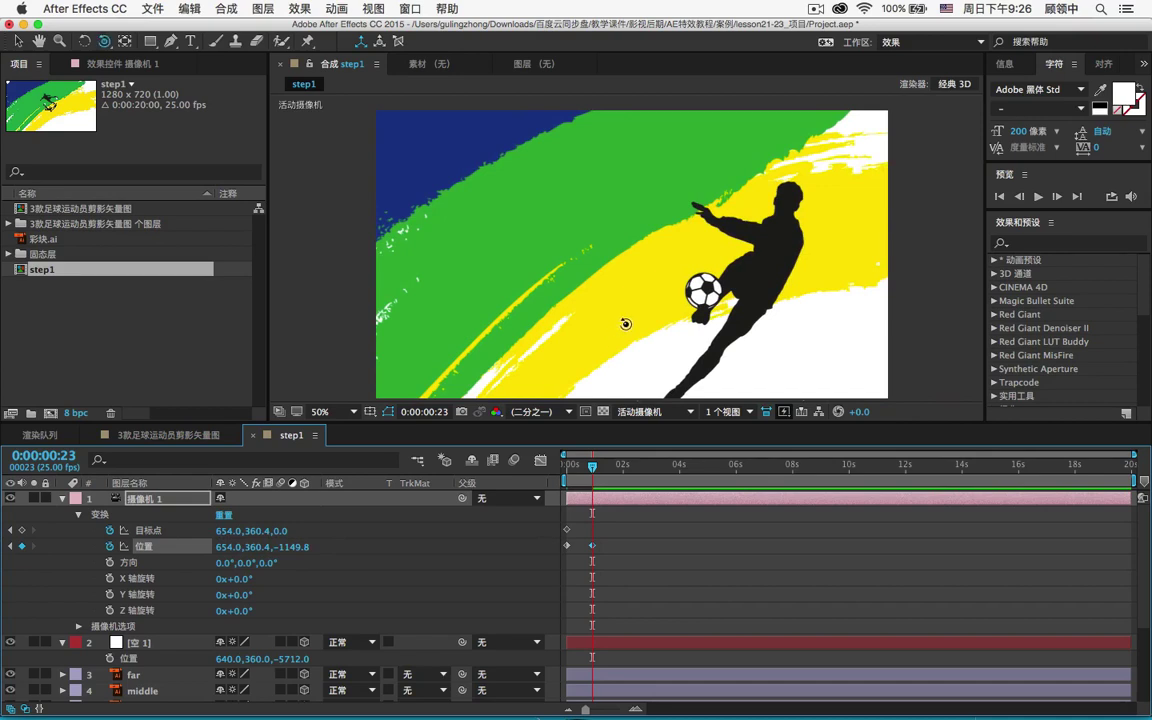
drag(627, 329, 574, 298)
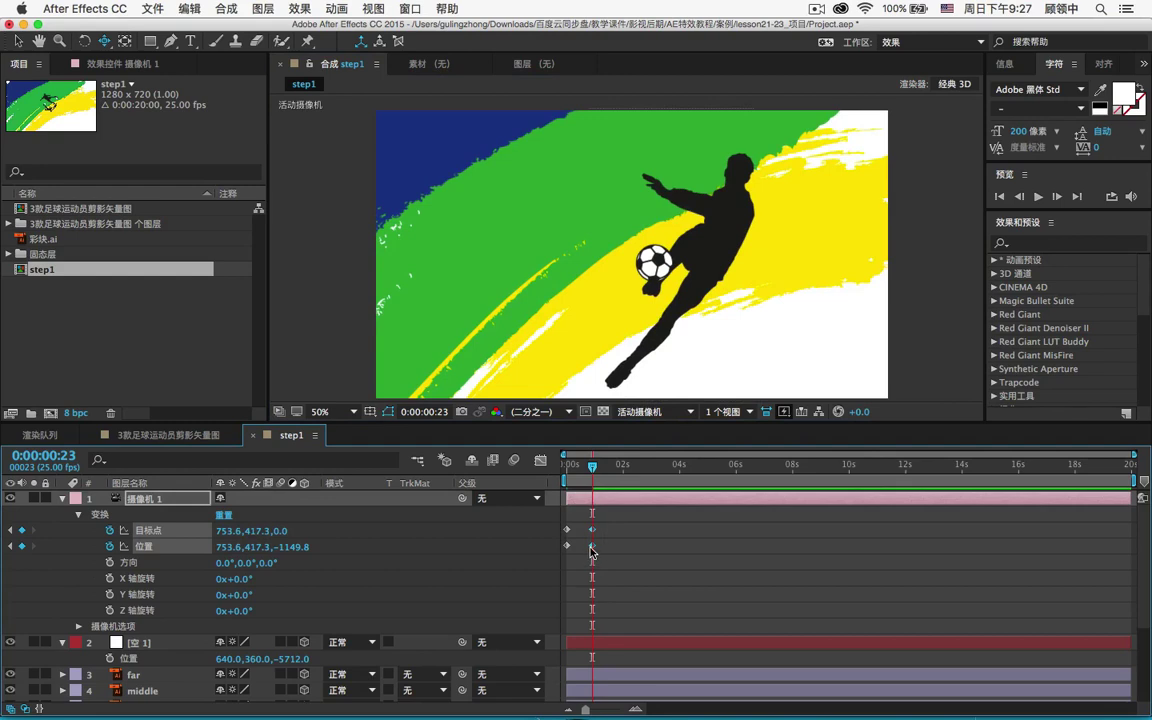
drag(592, 546, 586, 551)
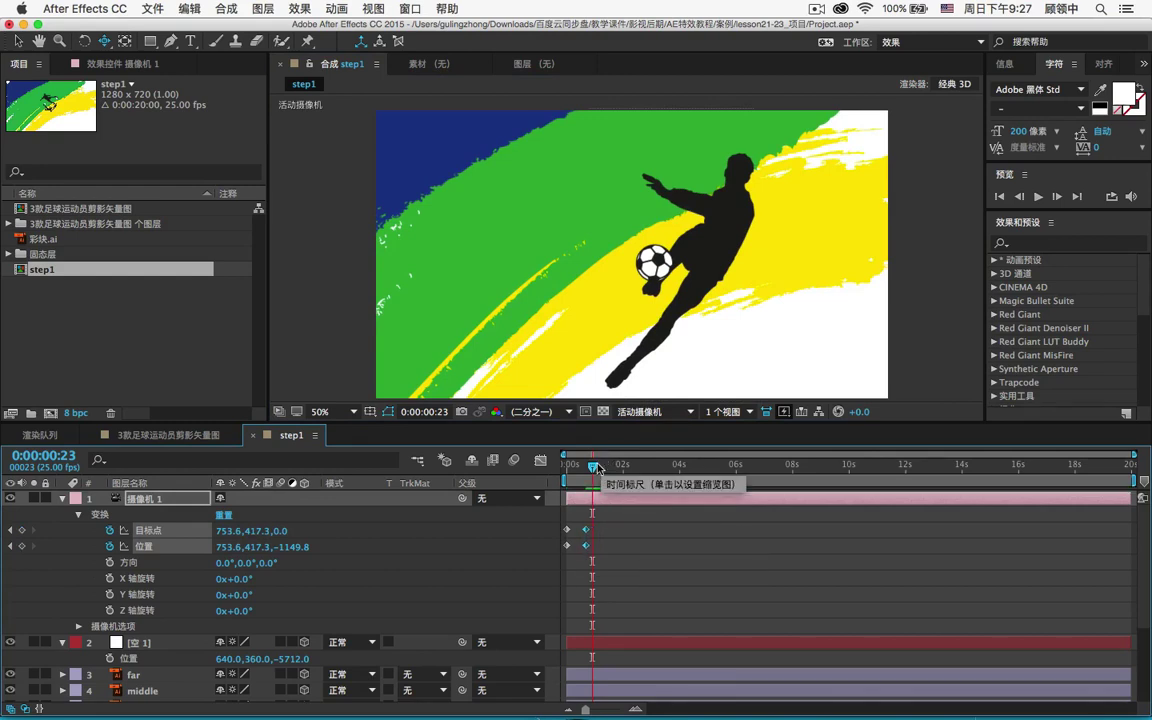
At 0:00:01:10, add hold keyframes for the camera's point of interest and position.
mouse_move(592, 466)
mouse_down()
mouse_move(567, 468)
mouse_move(590, 470)
mouse_up()
drag(594, 470, 605, 470)
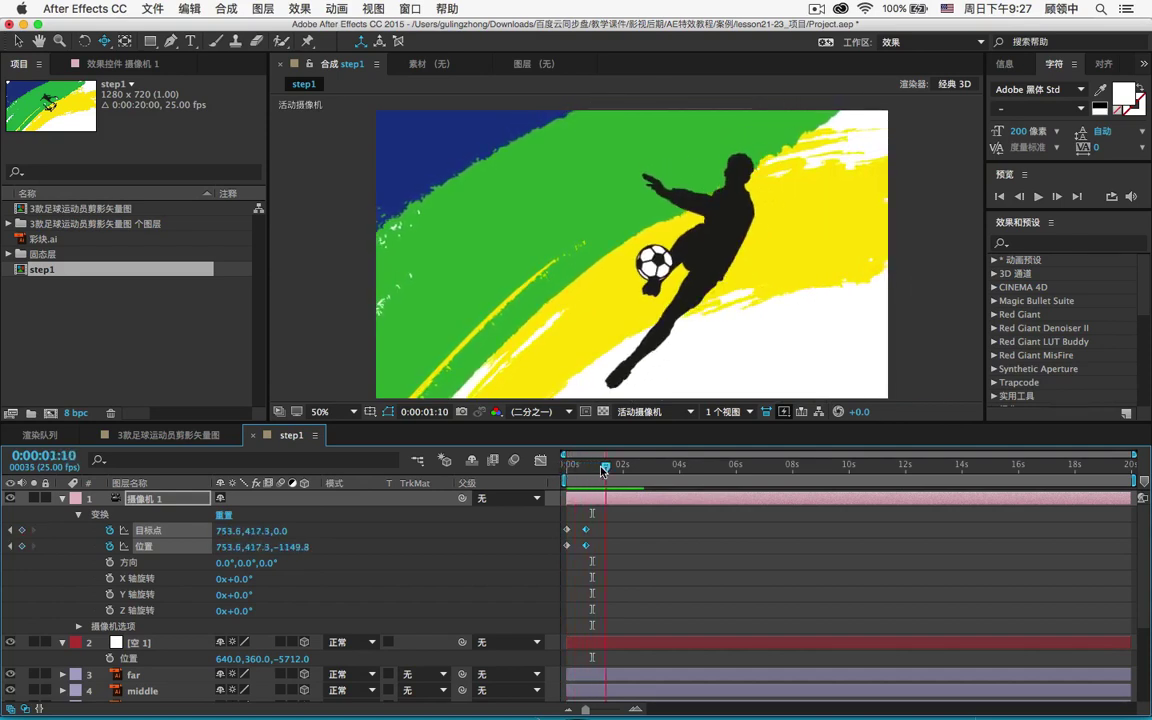
drag(592, 518, 589, 561)
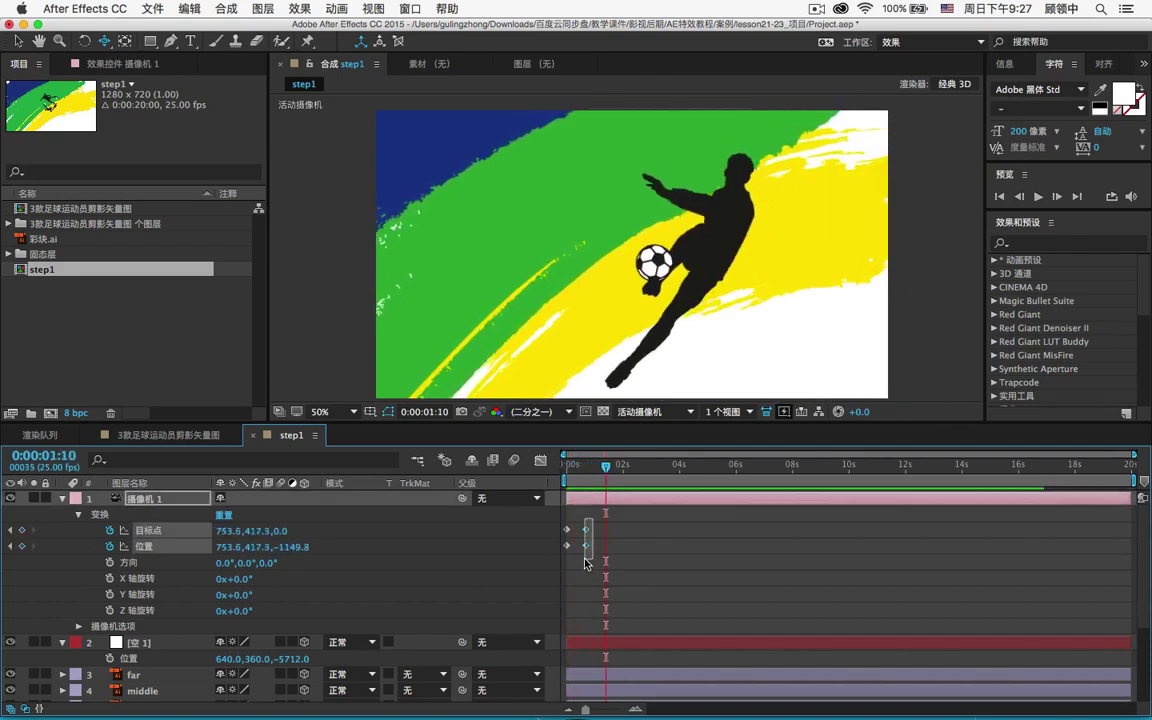
click(21, 530)
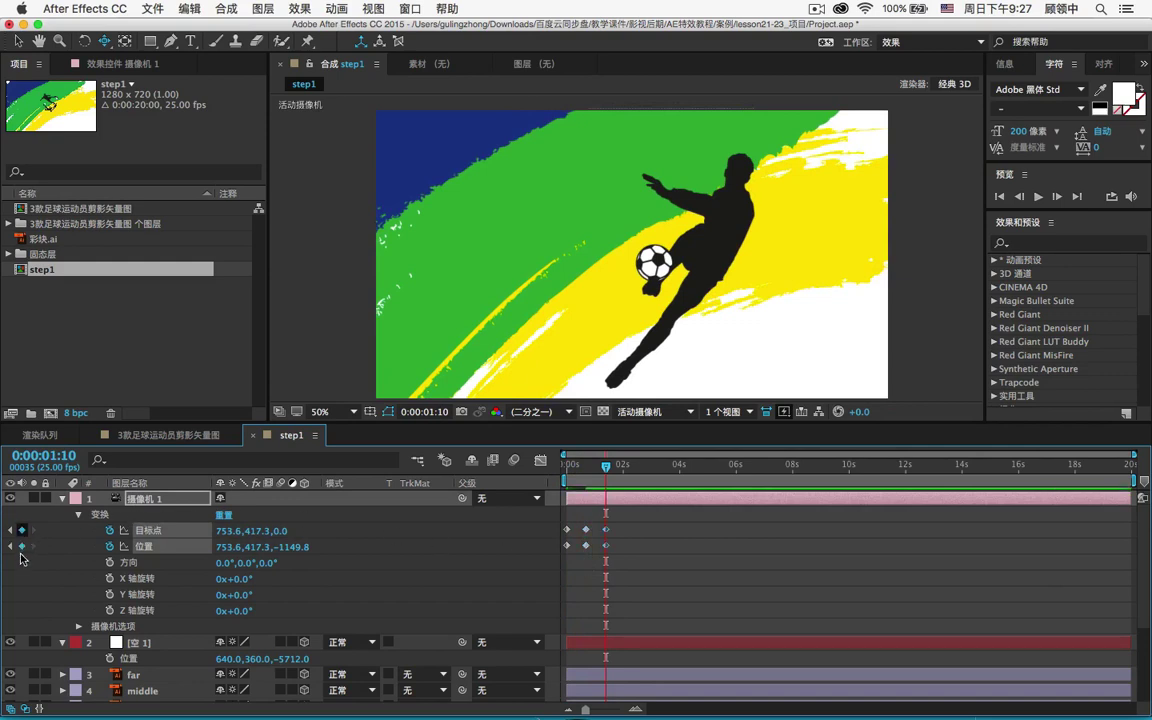
click(21, 546)
Preview the camera move from the beginning of the composition.
drag(604, 468, 563, 469)
key(space)
click(1048, 197)
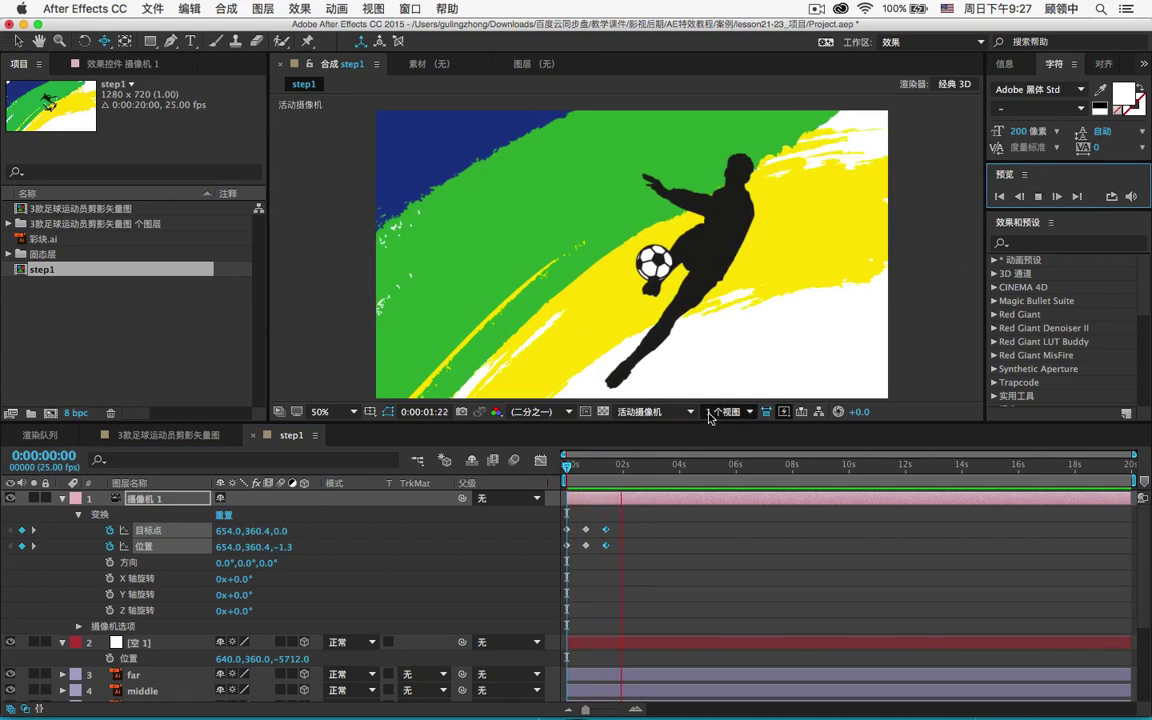
At 0:00:02:07, pull the camera back and track it to frame the second player, keyframing position 448.5, 417.3, -2882.0 and point of interest 448.5, 417.3, 0.0.
click(612, 468)
drag(609, 468, 629, 470)
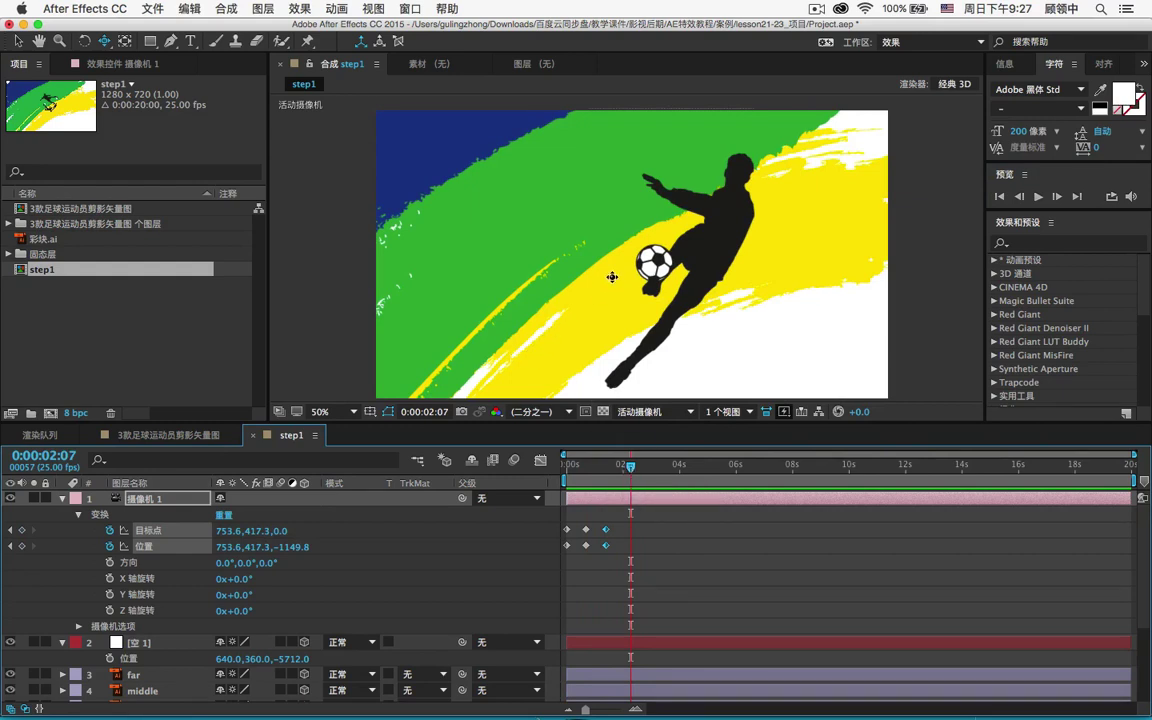
drag(620, 269, 648, 319)
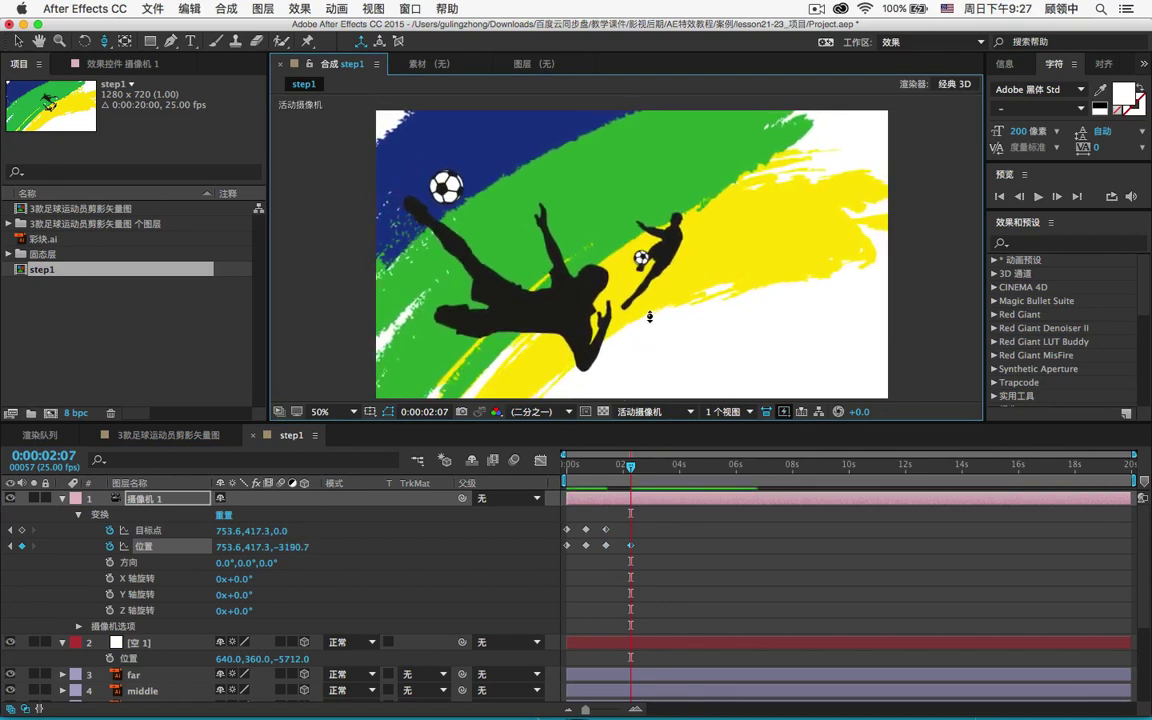
key(c)
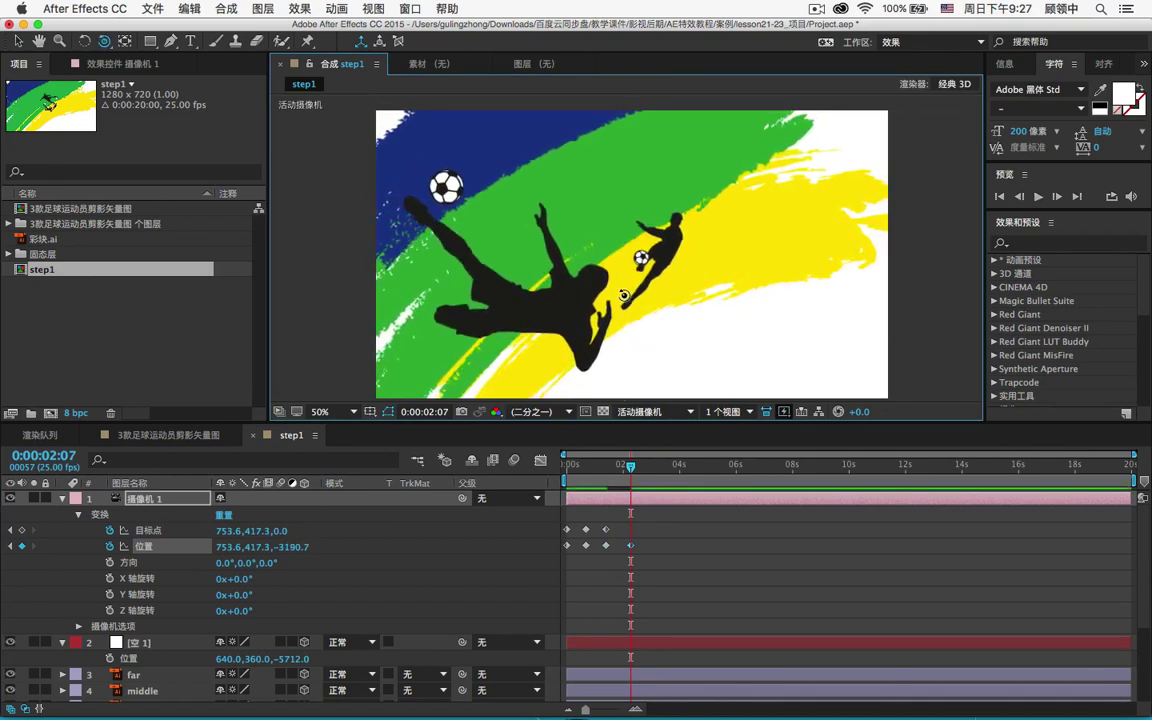
drag(617, 292, 647, 242)
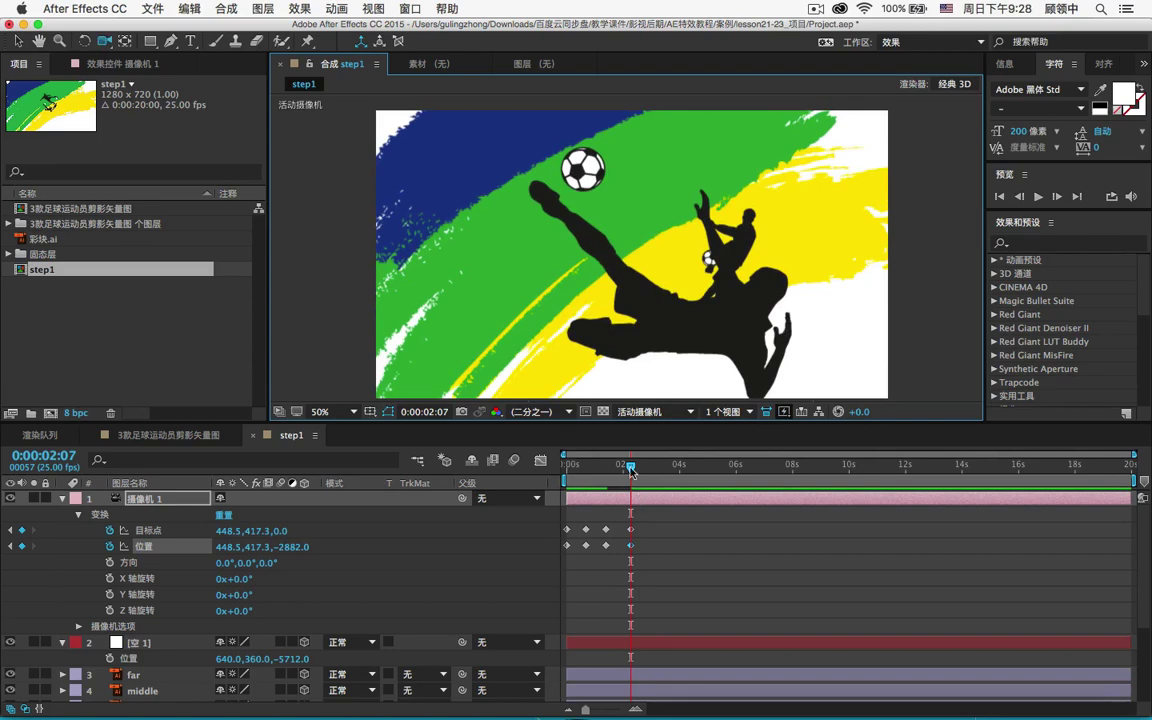
At 0:00:03:02, add hold keyframes for the camera's point of interest and position.
drag(631, 472, 653, 469)
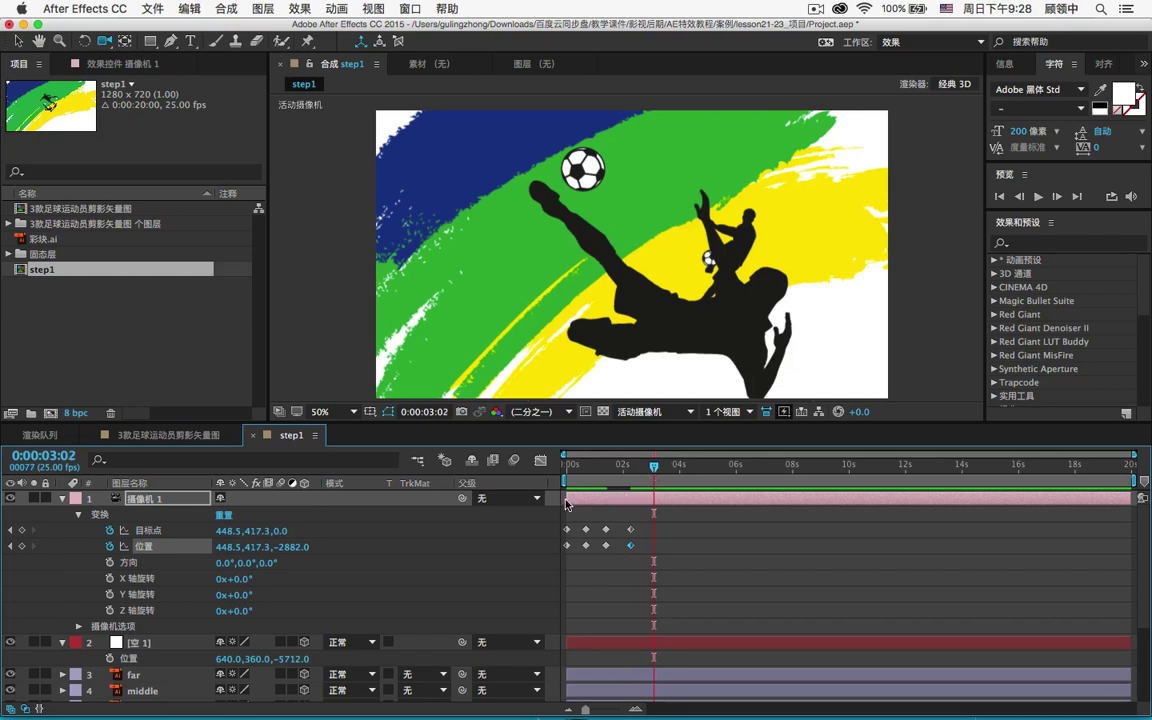
click(22, 530)
click(22, 546)
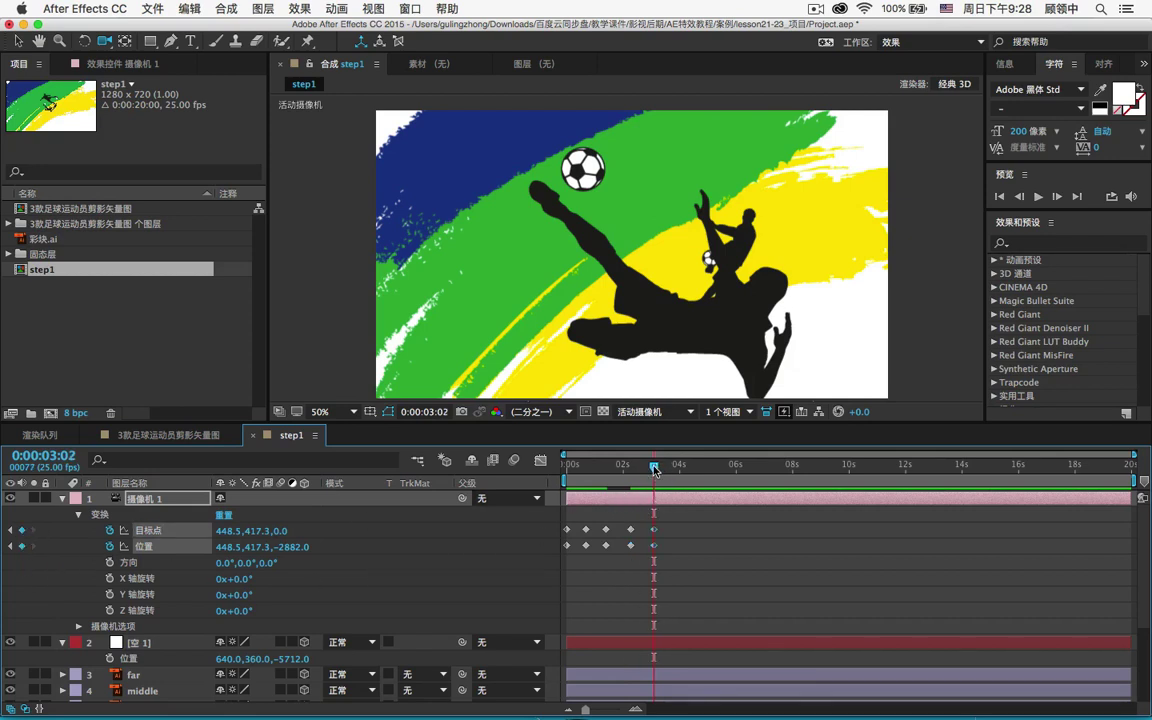
At 0:00:04:01, pull the camera back to Z -4966.1 and track its position and point of interest to X 610.5, Y 160.3.
drag(654, 470, 680, 470)
key(c)
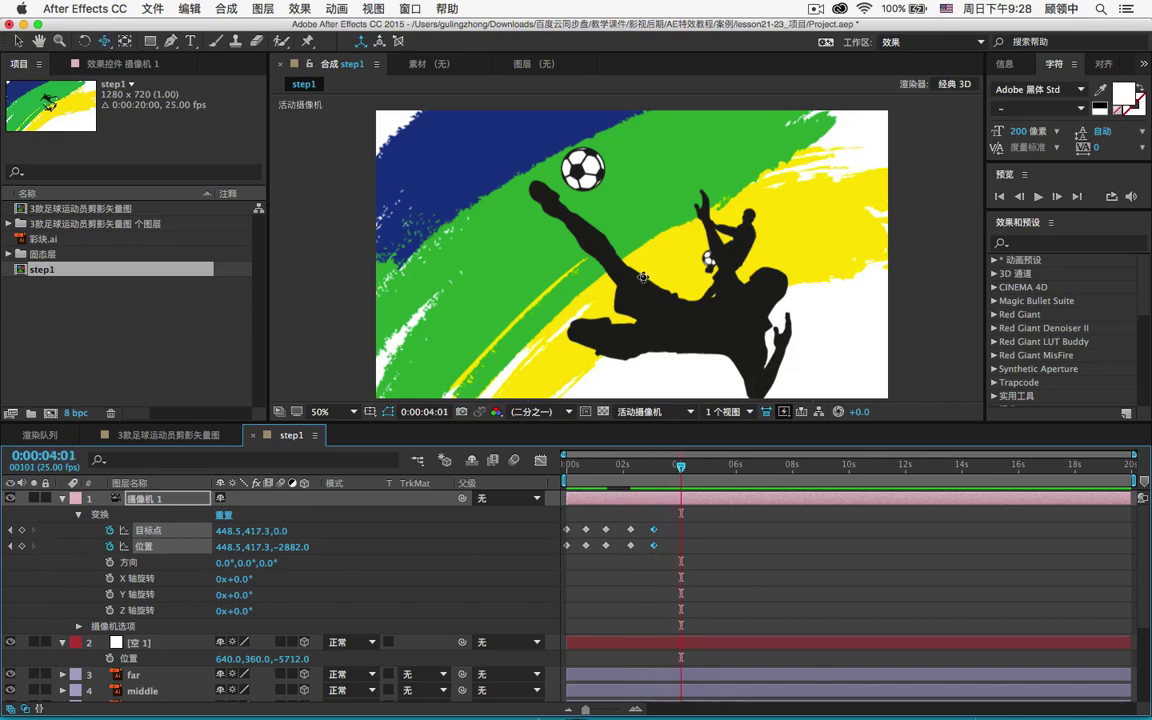
mouse_move(643, 277)
mouse_down()
mouse_move(652, 374)
mouse_move(649, 295)
mouse_up()
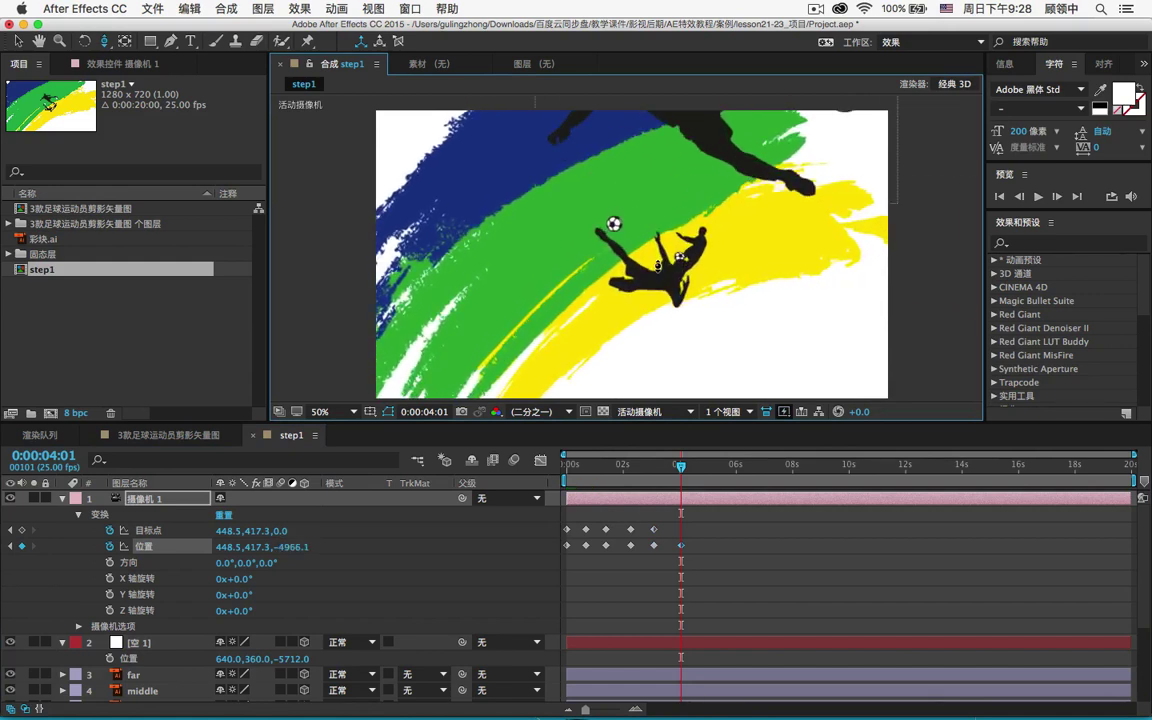
key(c)
key(c)
key(c)
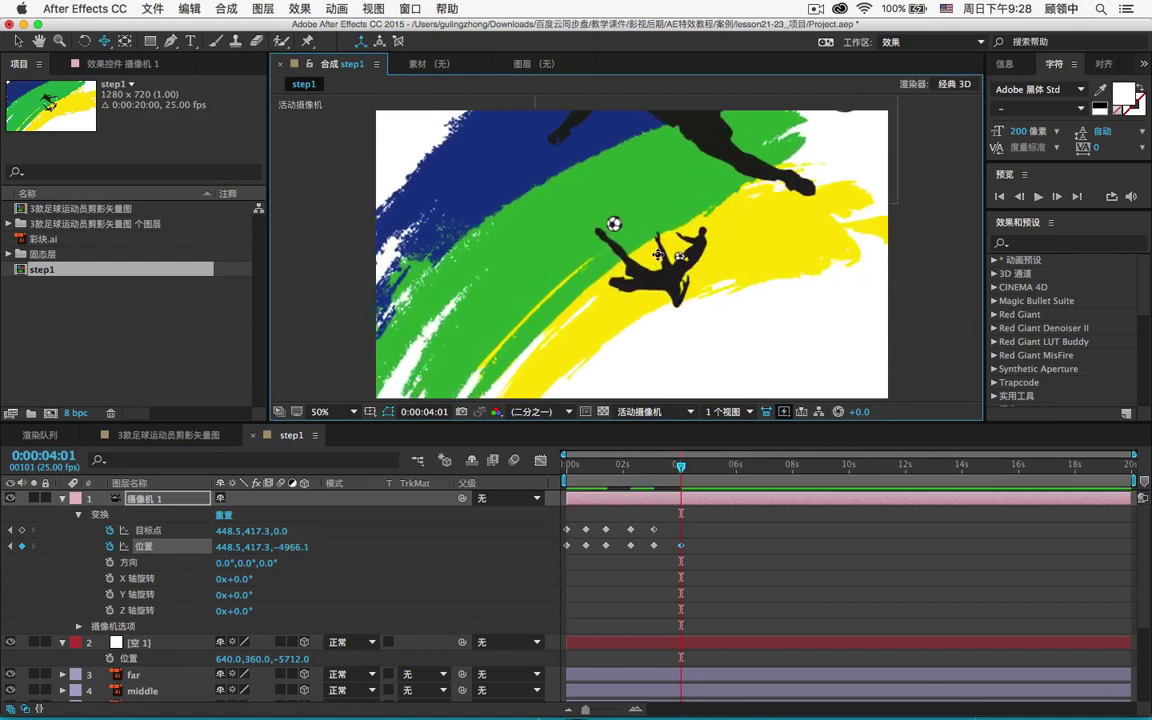
drag(659, 210, 735, 232)
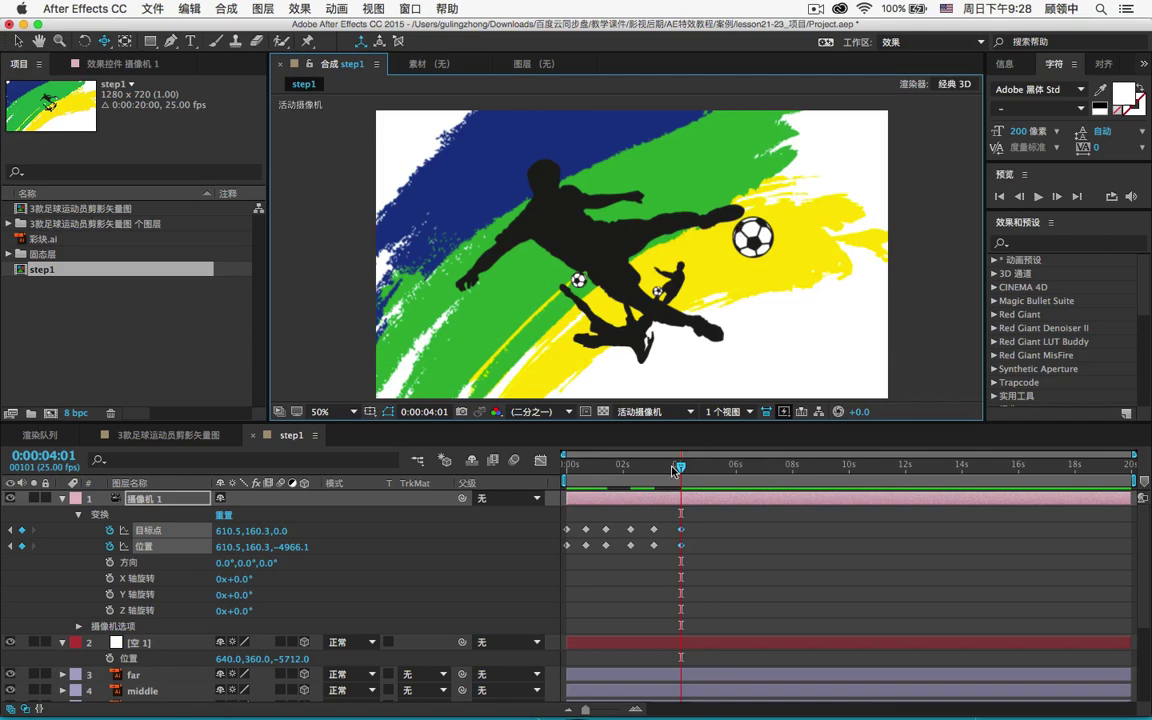
End the work area at 0:00:06:07 and preview the camera animation within it.
drag(660, 466, 522, 442)
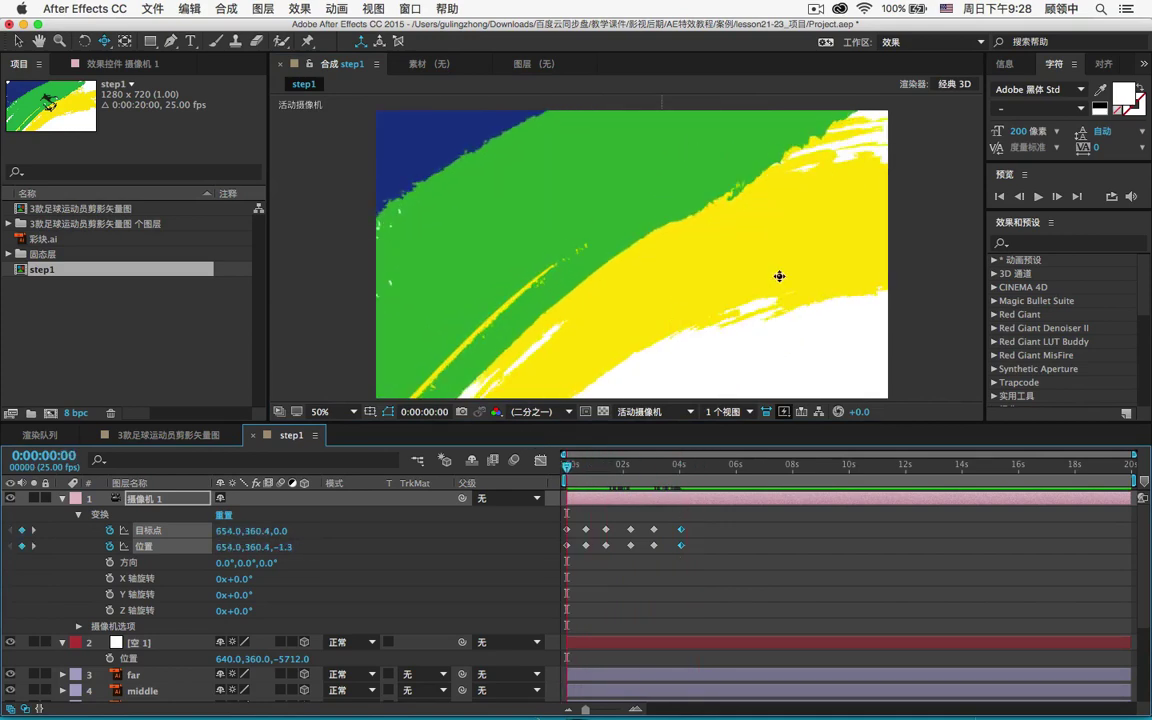
click(744, 465)
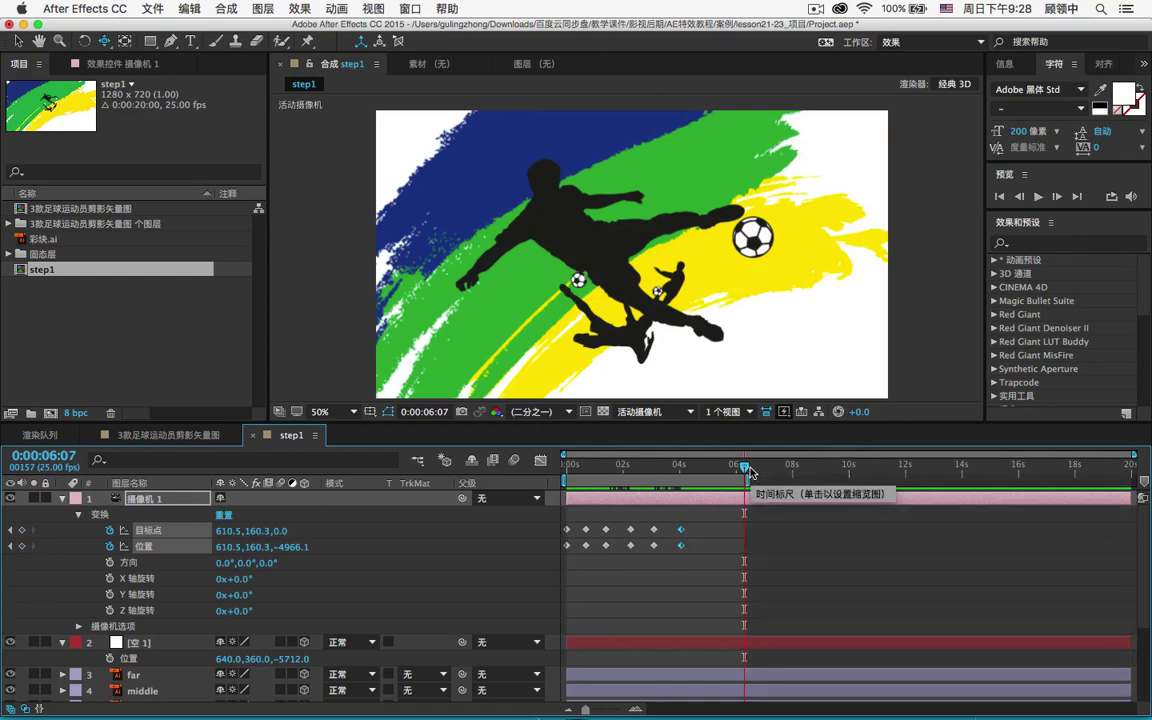
click(1037, 196)
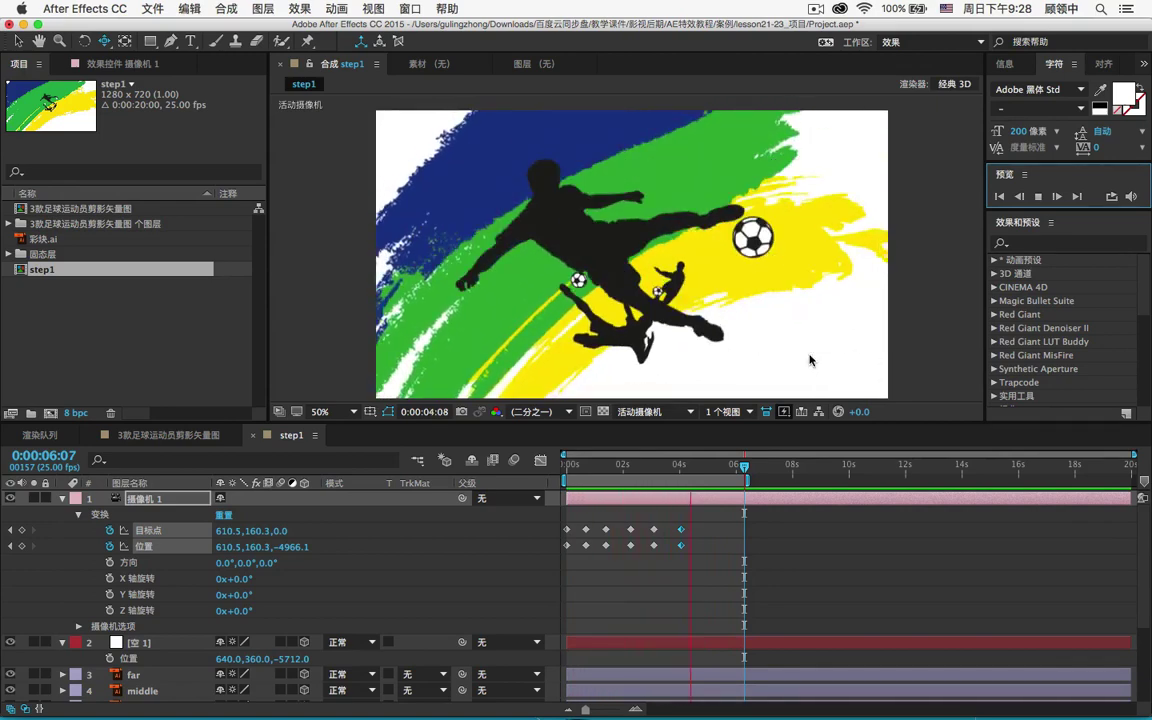
click(599, 473)
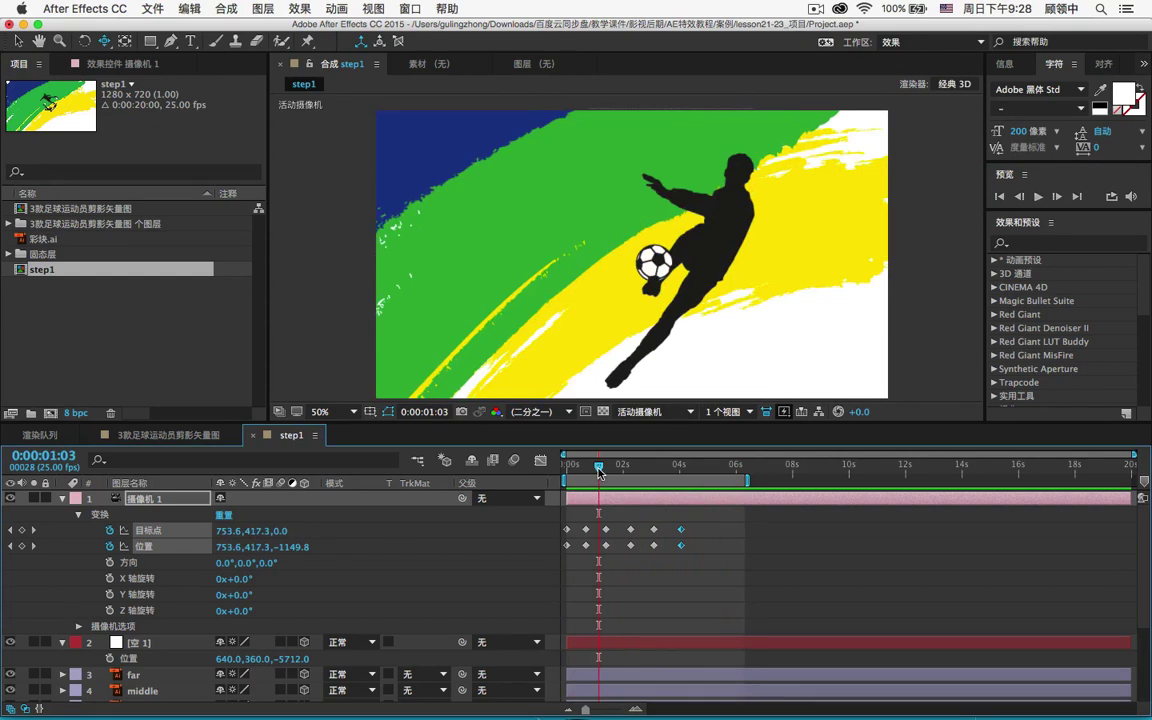
Enable motion blur for layers 空 1, far, middle, near and 彩块.ai and for the composition, and preview the result.
click(62, 498)
click(62, 515)
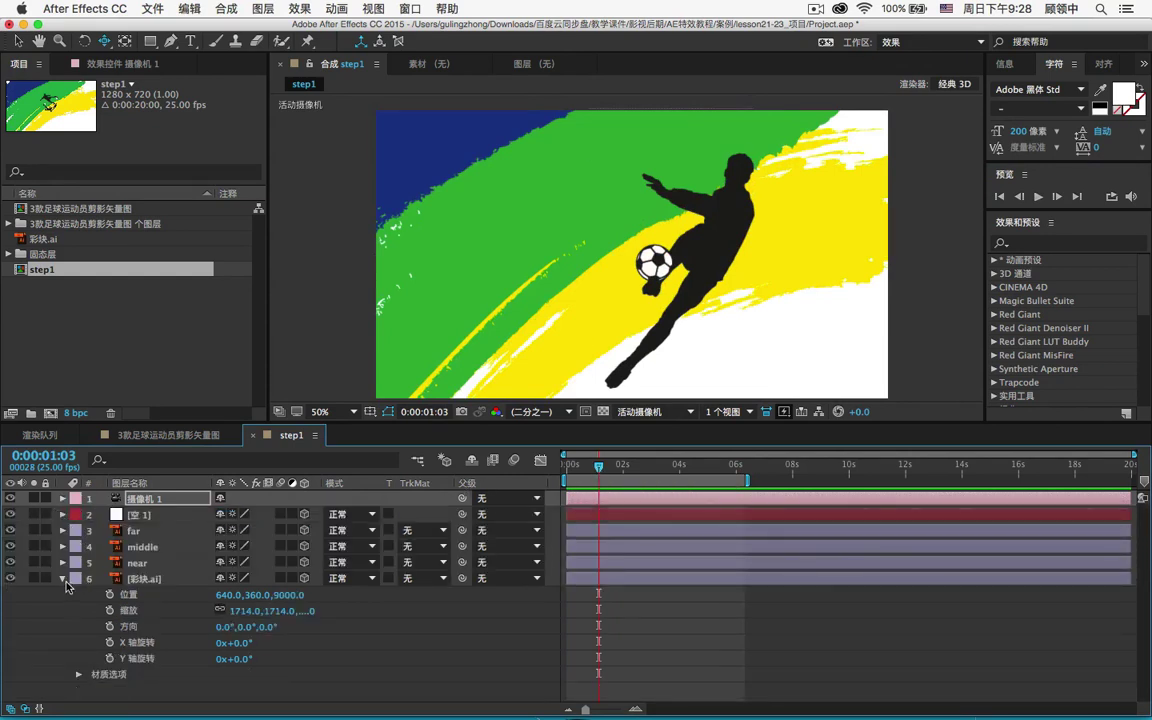
click(62, 579)
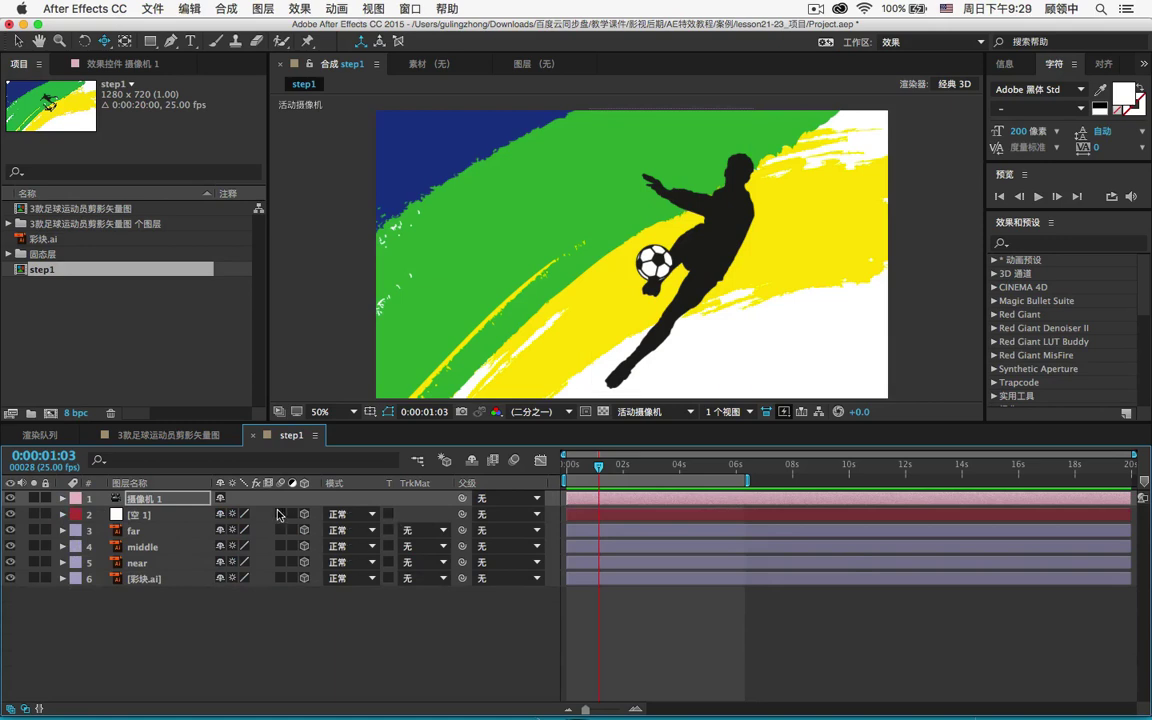
click(280, 514)
click(280, 530)
drag(280, 542, 281, 585)
click(514, 460)
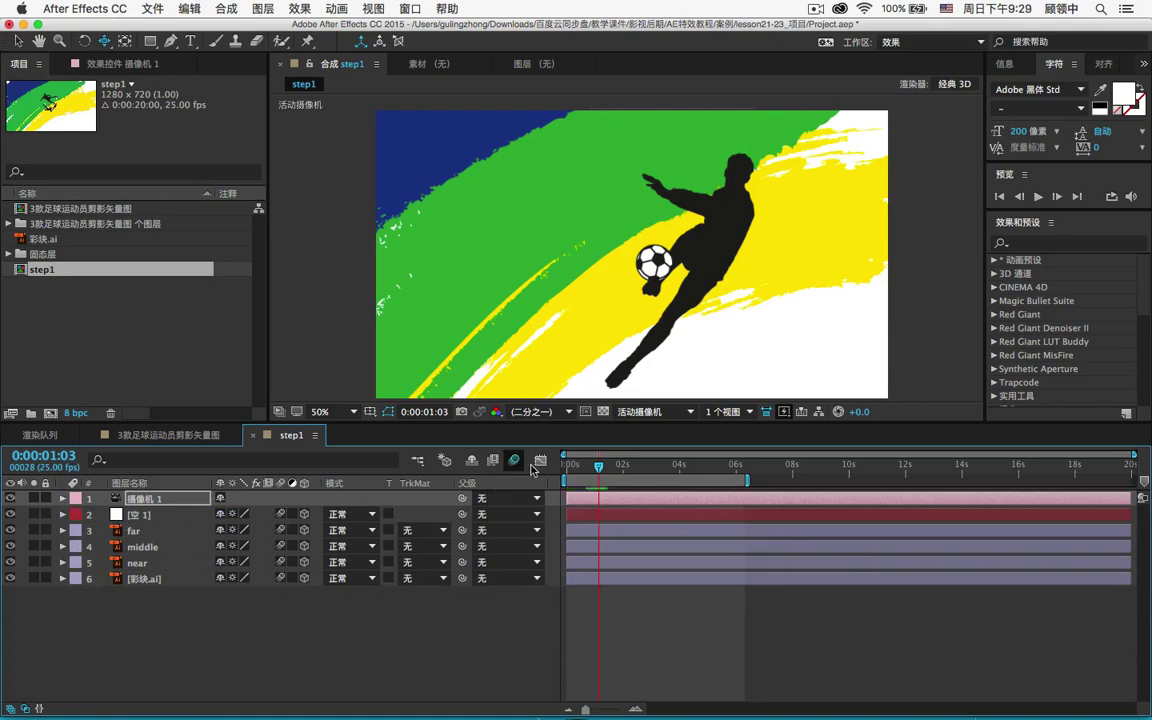
key(space)
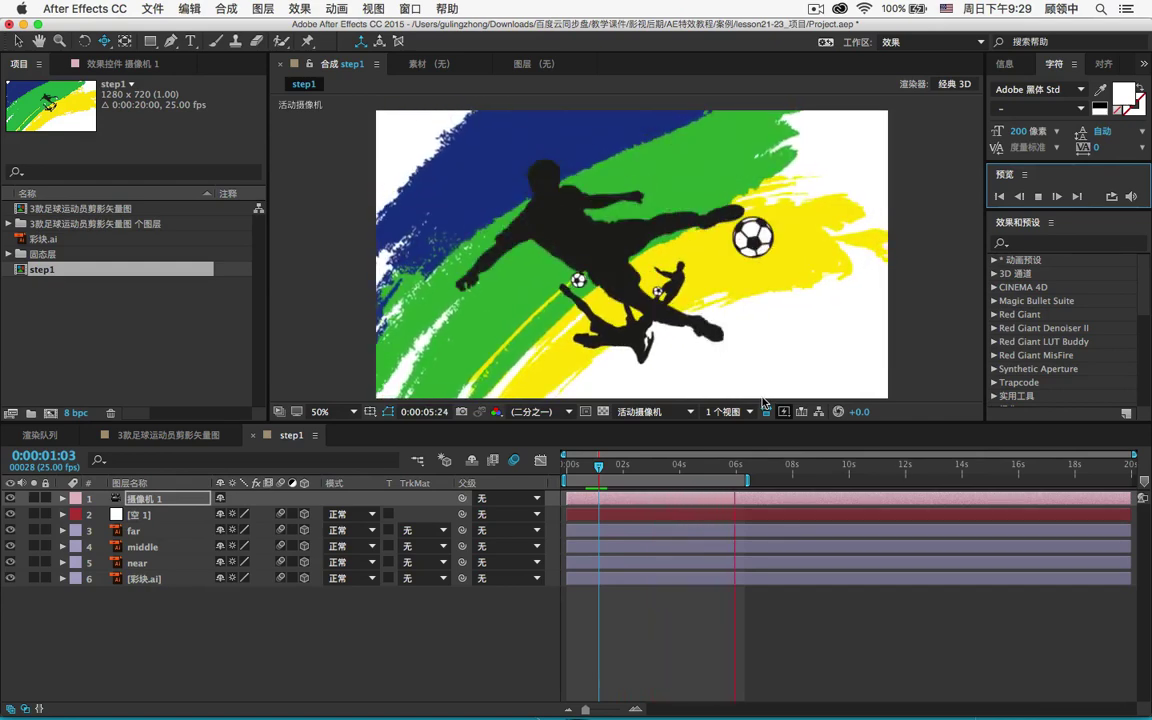
key(space)
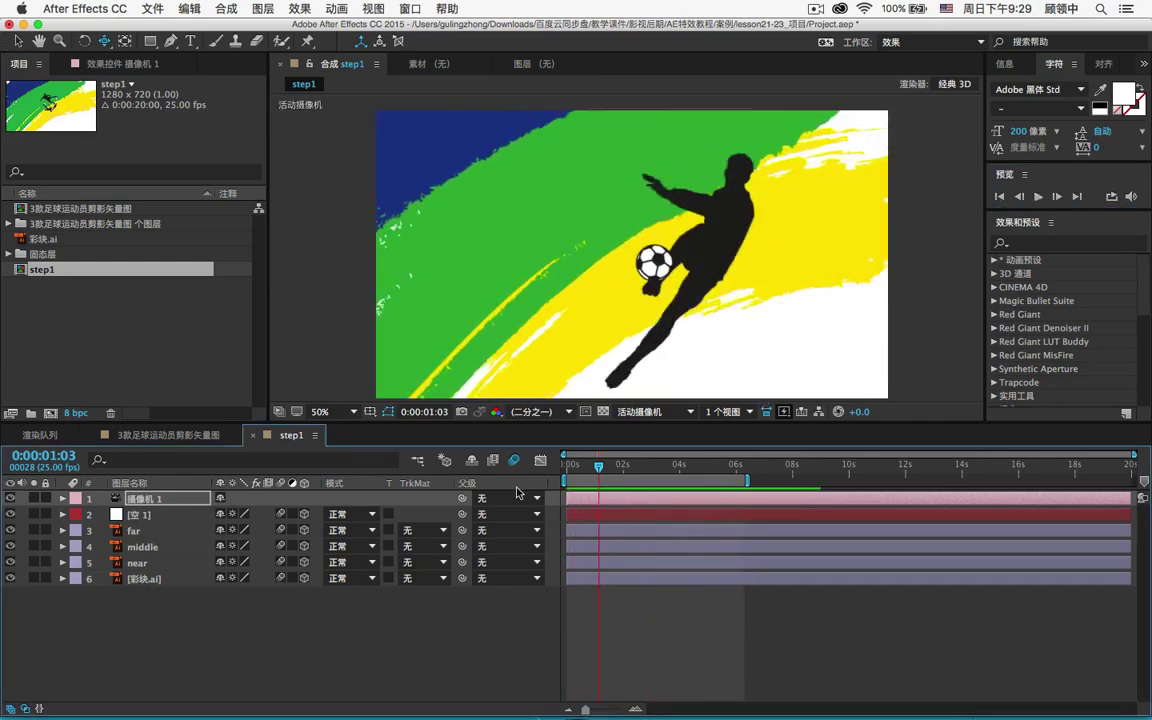
Show only the keyframed properties of layer 摄像机 1 and shift its second and third keyframe pairs slightly earlier.
click(150, 515)
click(160, 499)
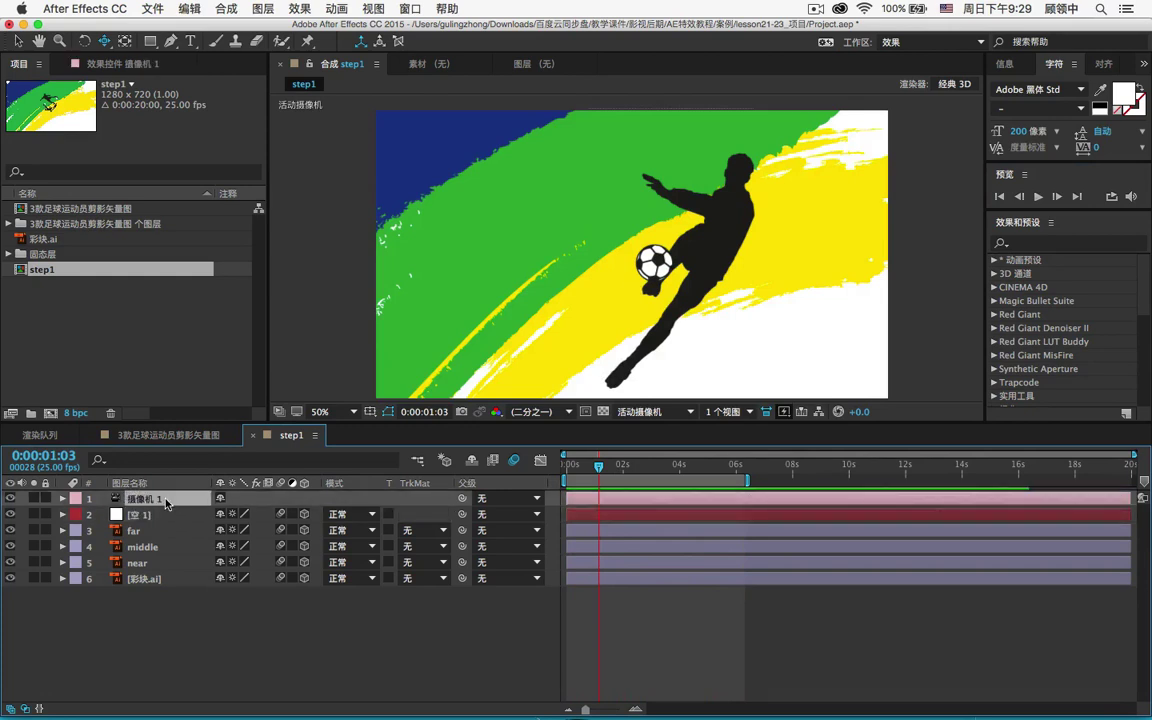
key(u)
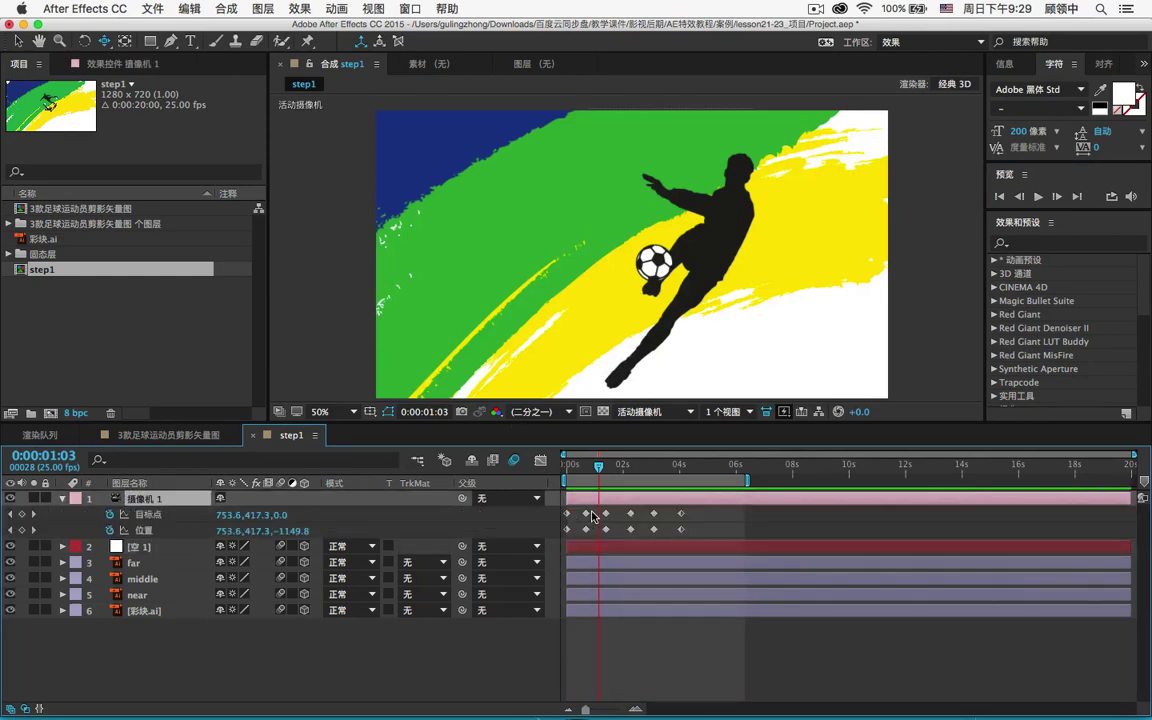
drag(617, 509, 581, 531)
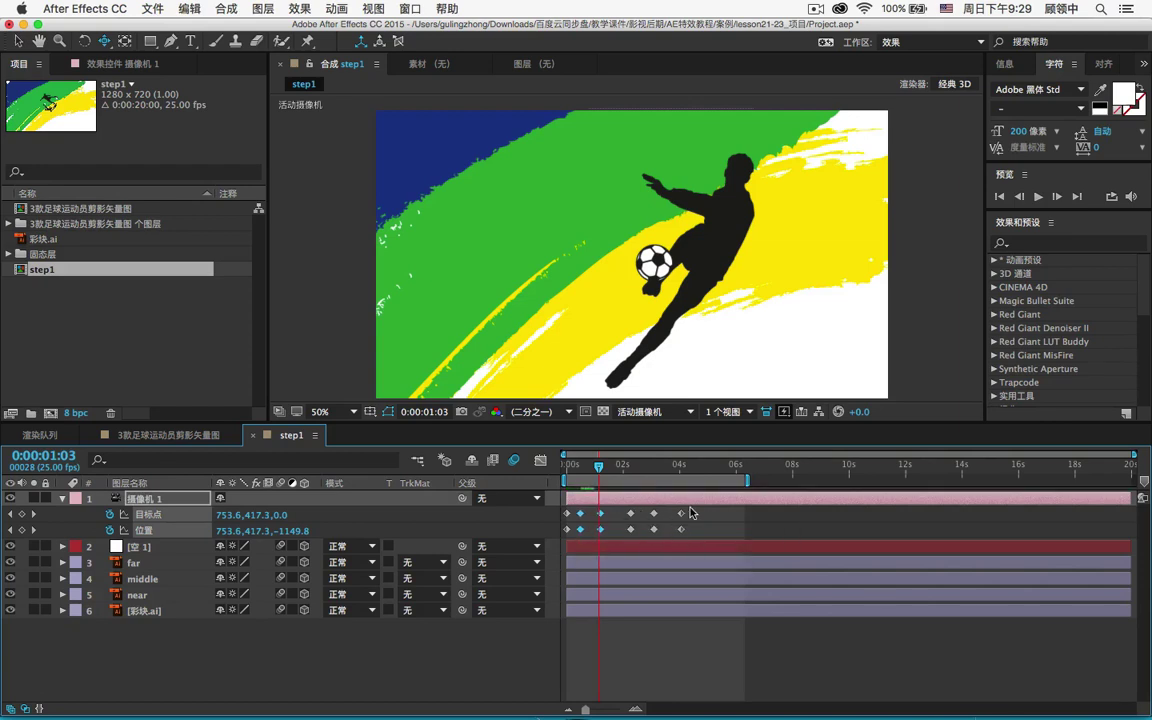
Shift the camera's last three keyframe pairs earlier, moving the final pair further forward to shorten the last move.
drag(692, 509, 615, 531)
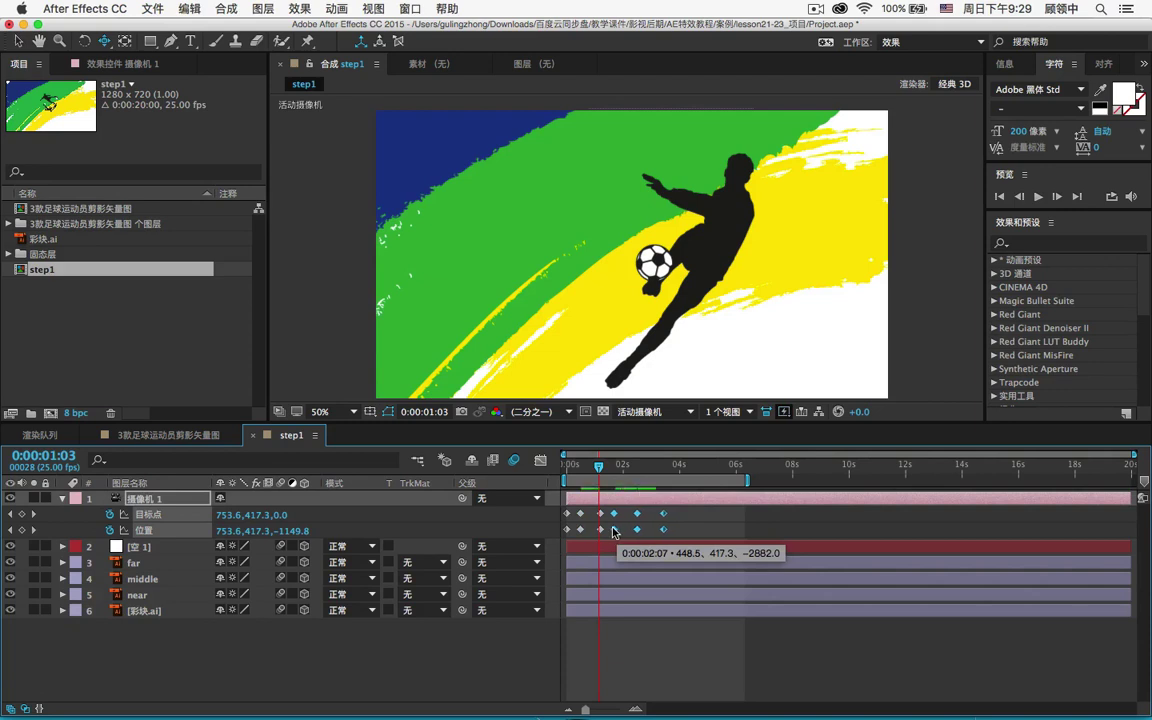
drag(679, 513, 636, 535)
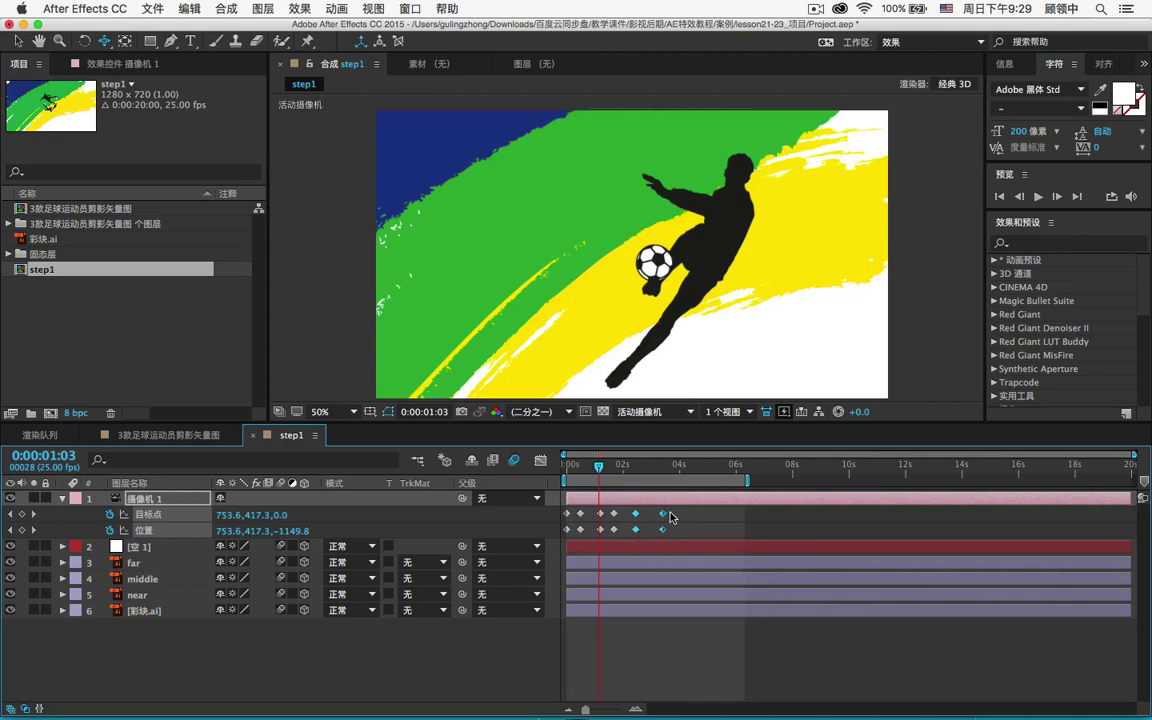
mouse_move(648, 533)
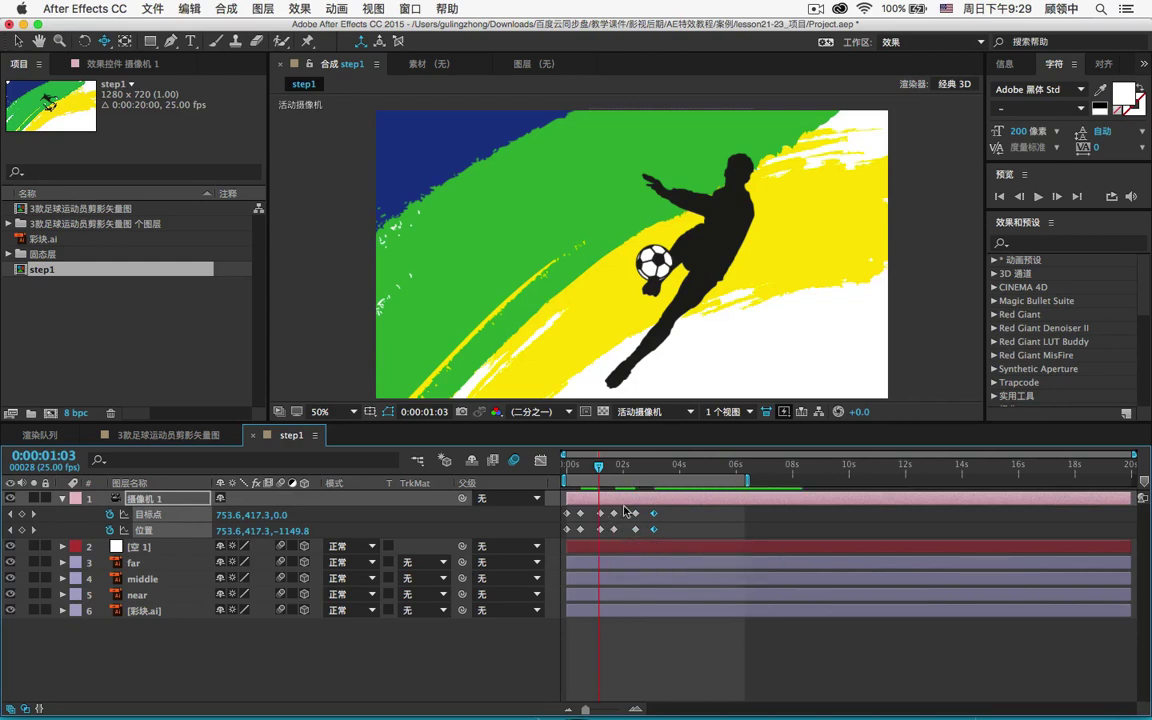
mouse_move(615, 522)
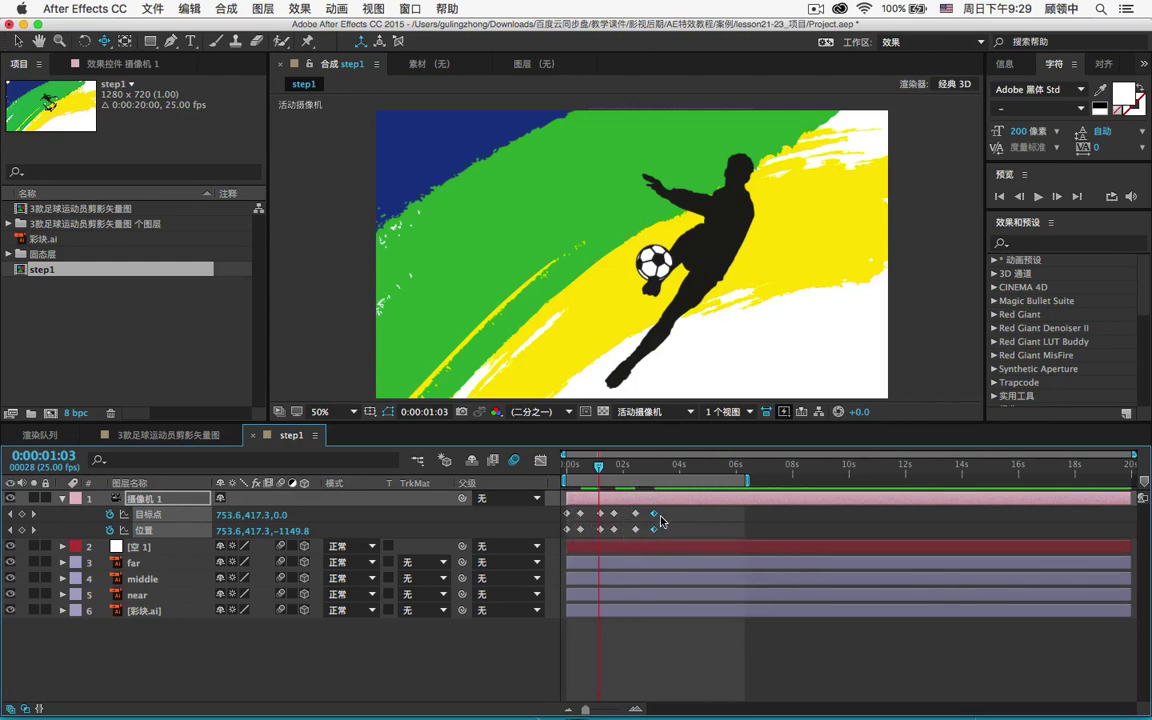
drag(657, 518, 654, 518)
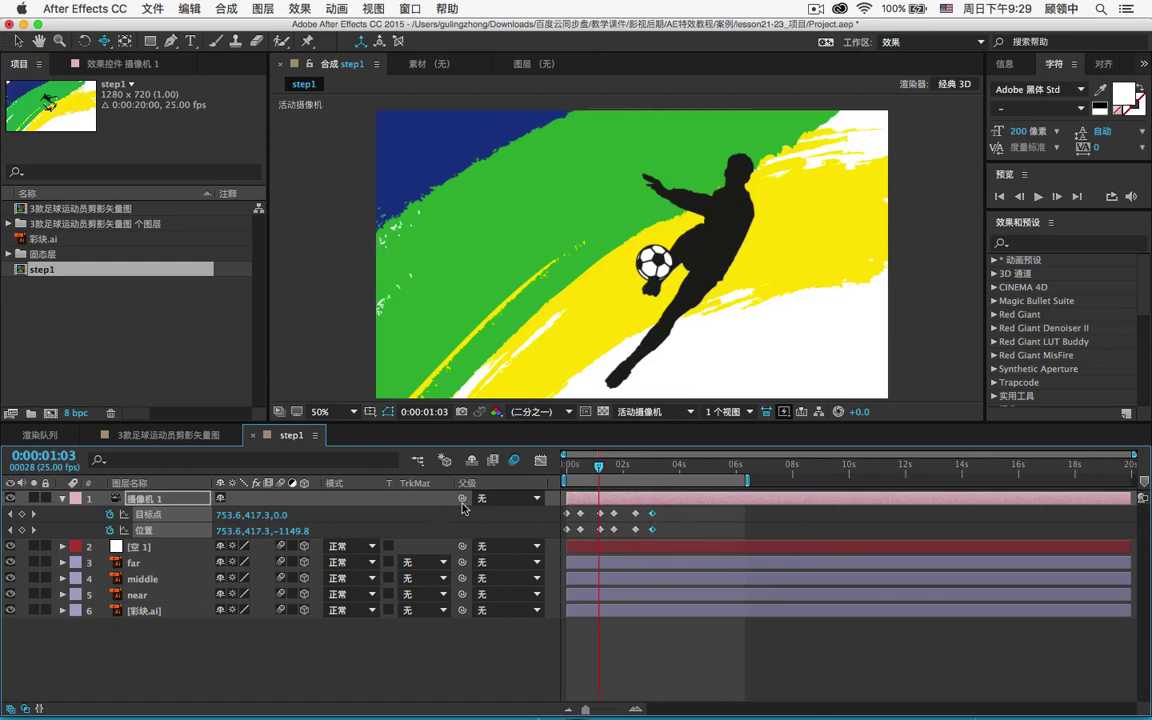
At 0:00:03:23, add hold keyframes for the camera's point of interest and position, shift them slightly earlier, and return to 0:00:00:00.
click(677, 465)
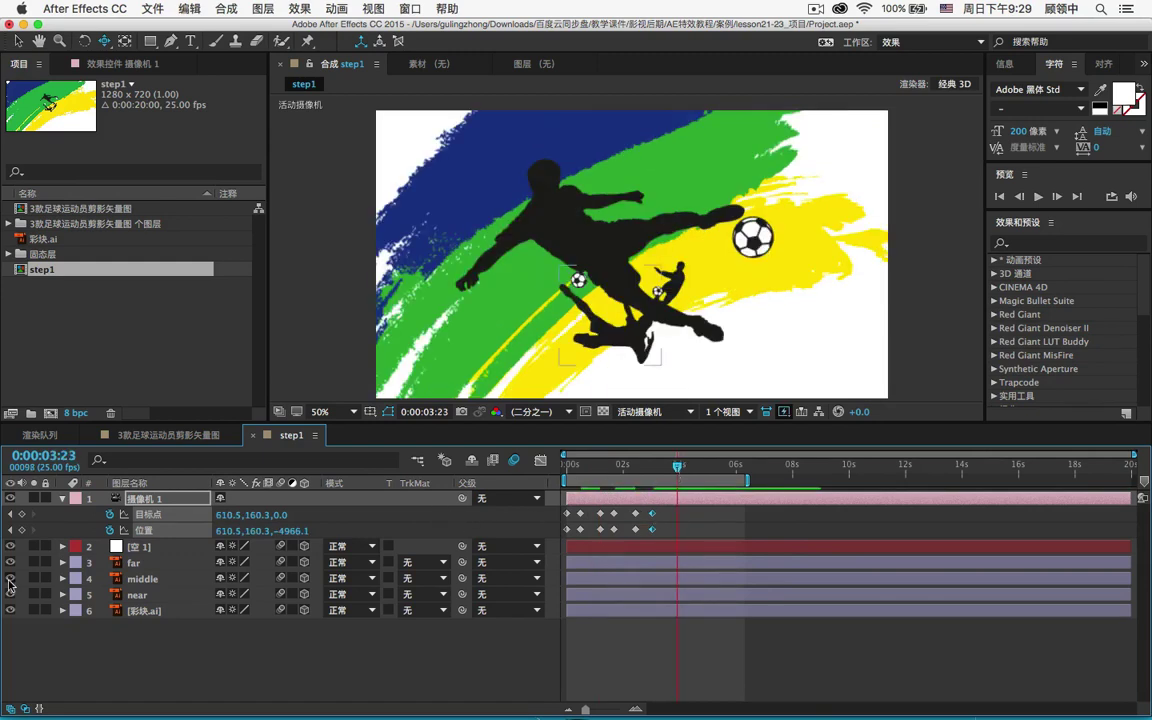
click(21, 514)
click(21, 530)
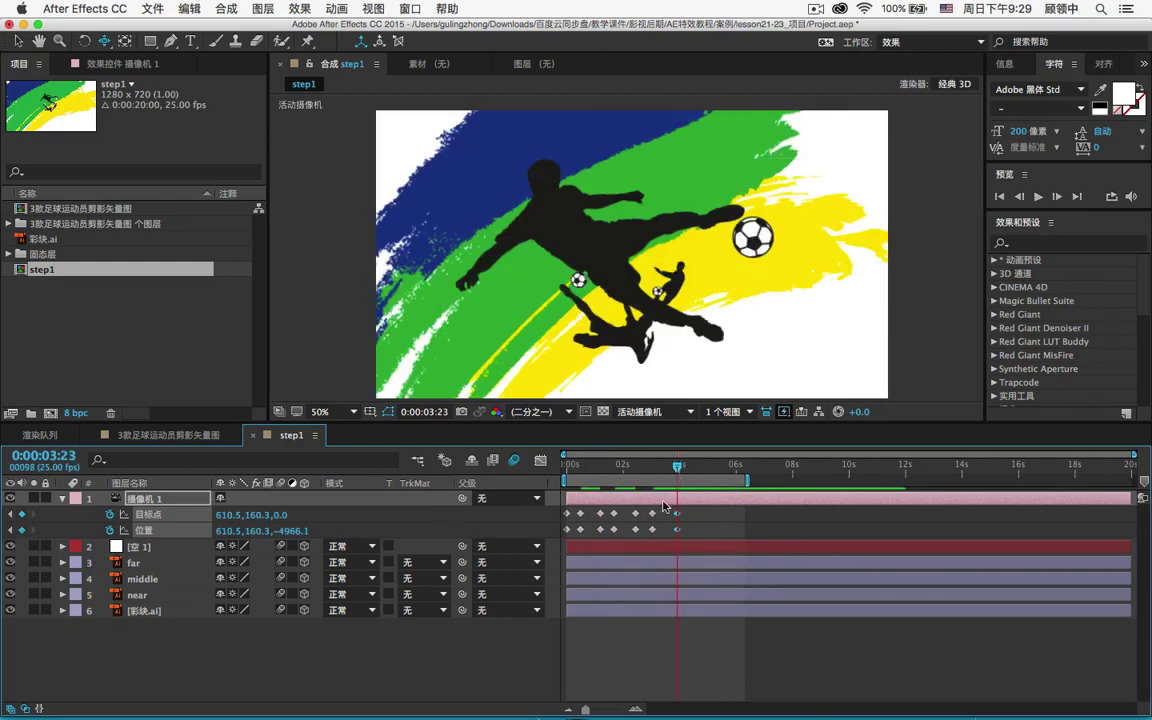
drag(678, 517, 673, 517)
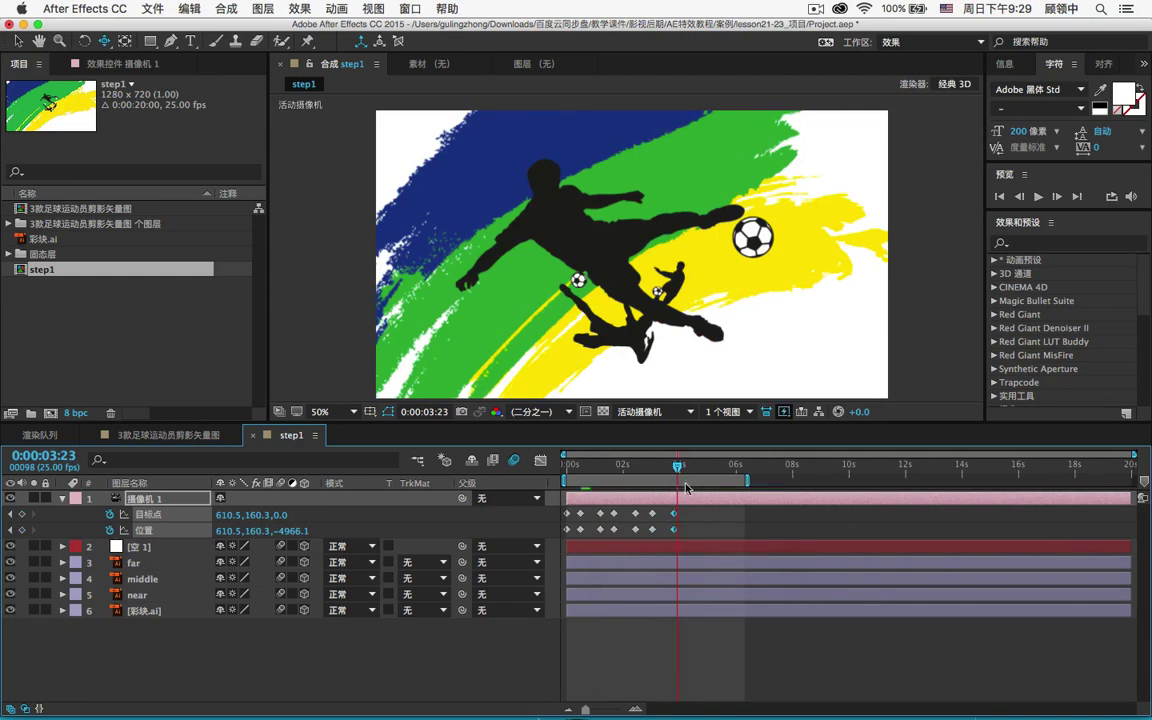
key(Home)
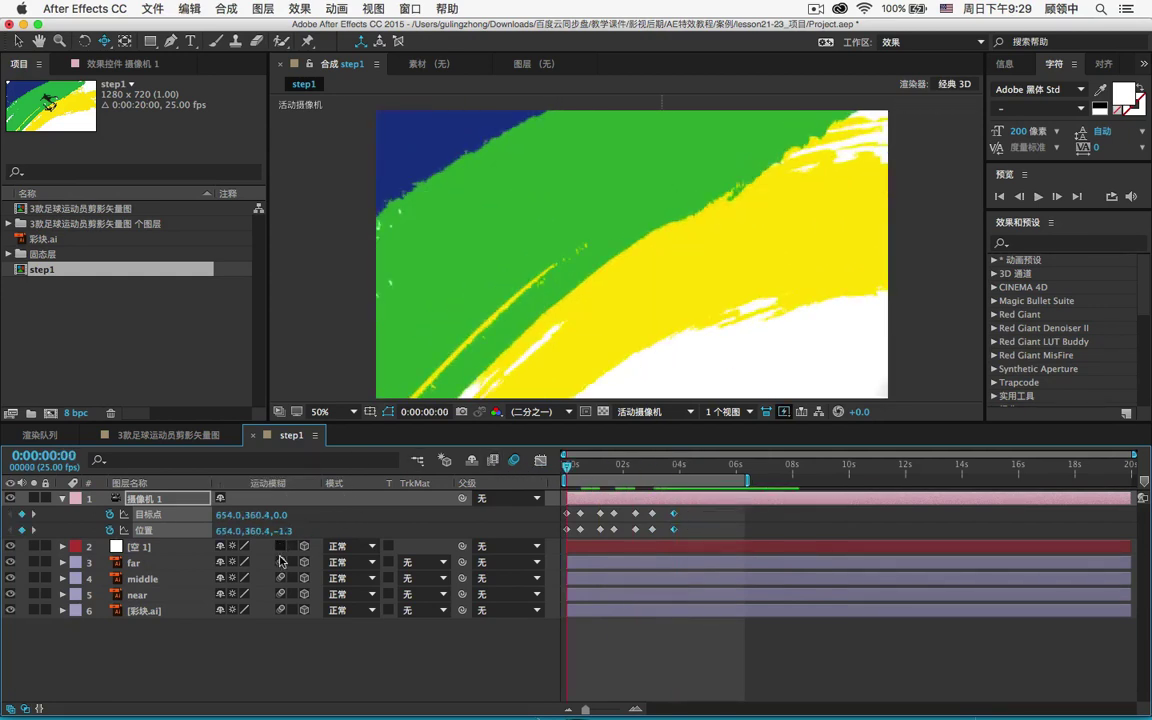
Turn off motion blur for the layers and the composition, and preview the camera animation.
key(space)
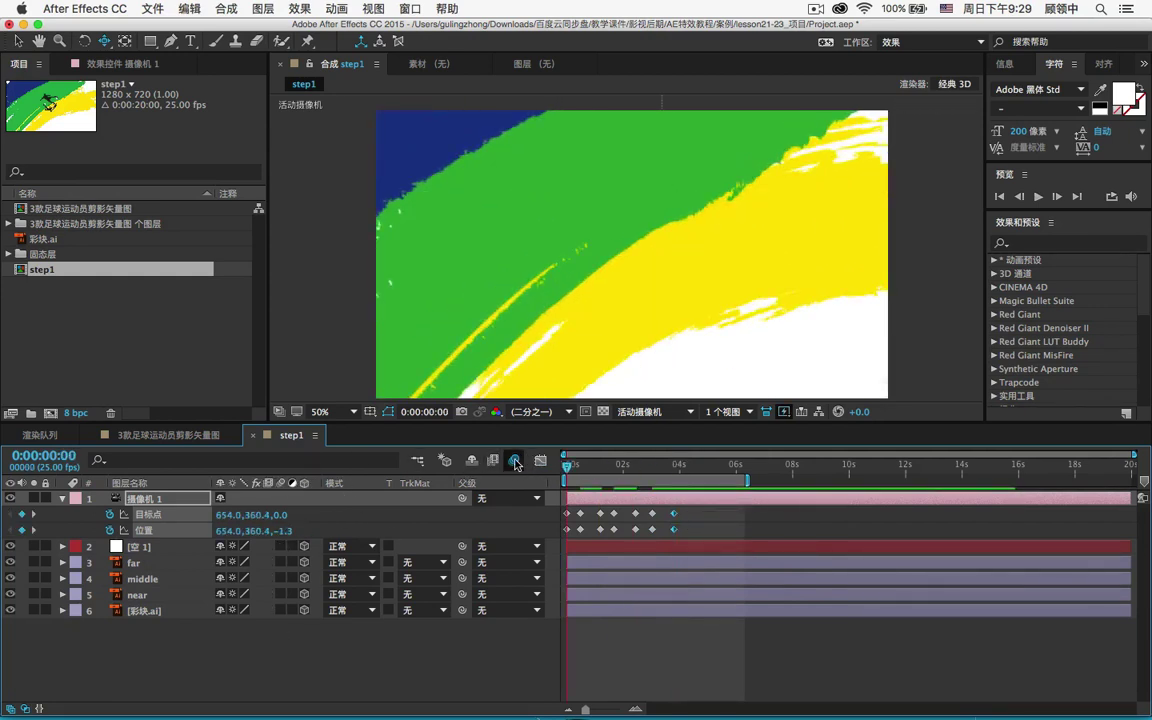
click(1037, 196)
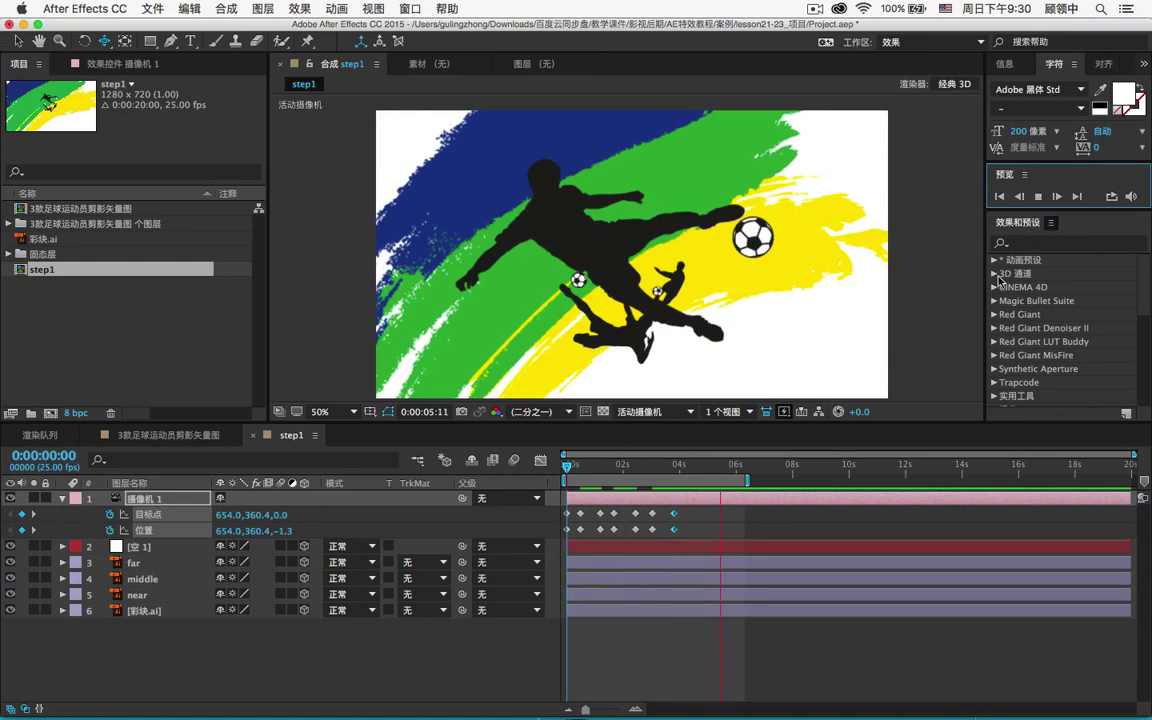
End the work area at 0:00:03:20 on the last camera keyframes, and trim the composition to the work area.
click(678, 466)
drag(678, 466, 674, 470)
key(n)
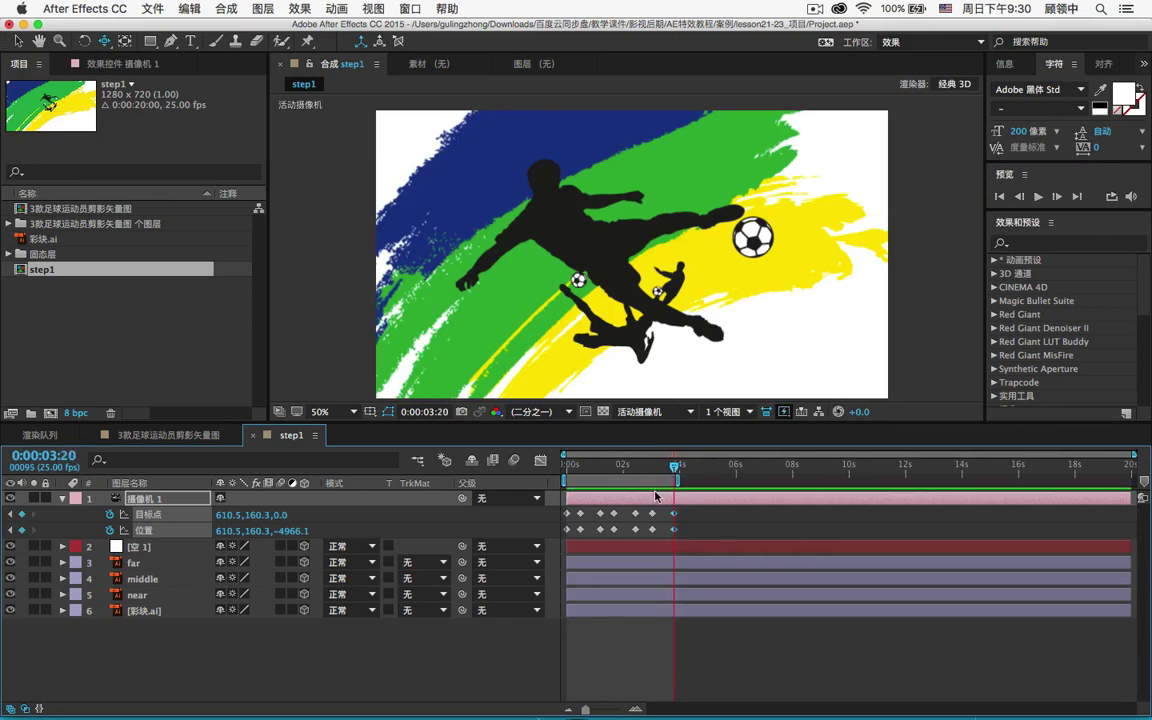
right_click(656, 475)
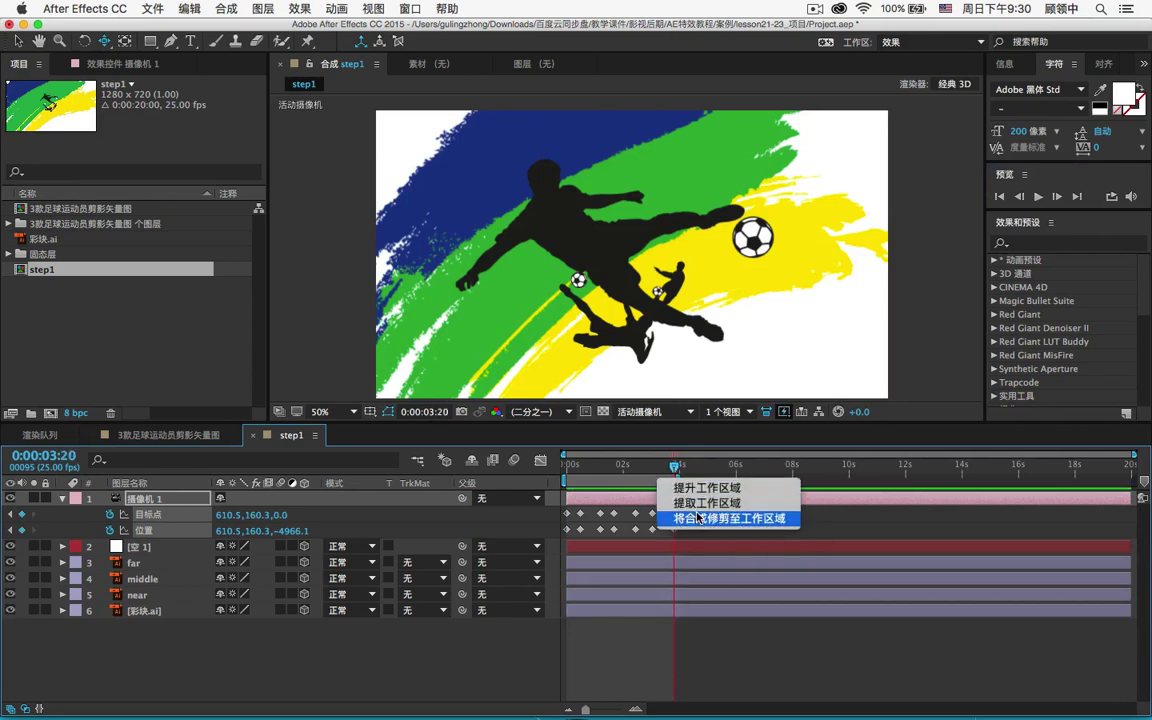
click(697, 517)
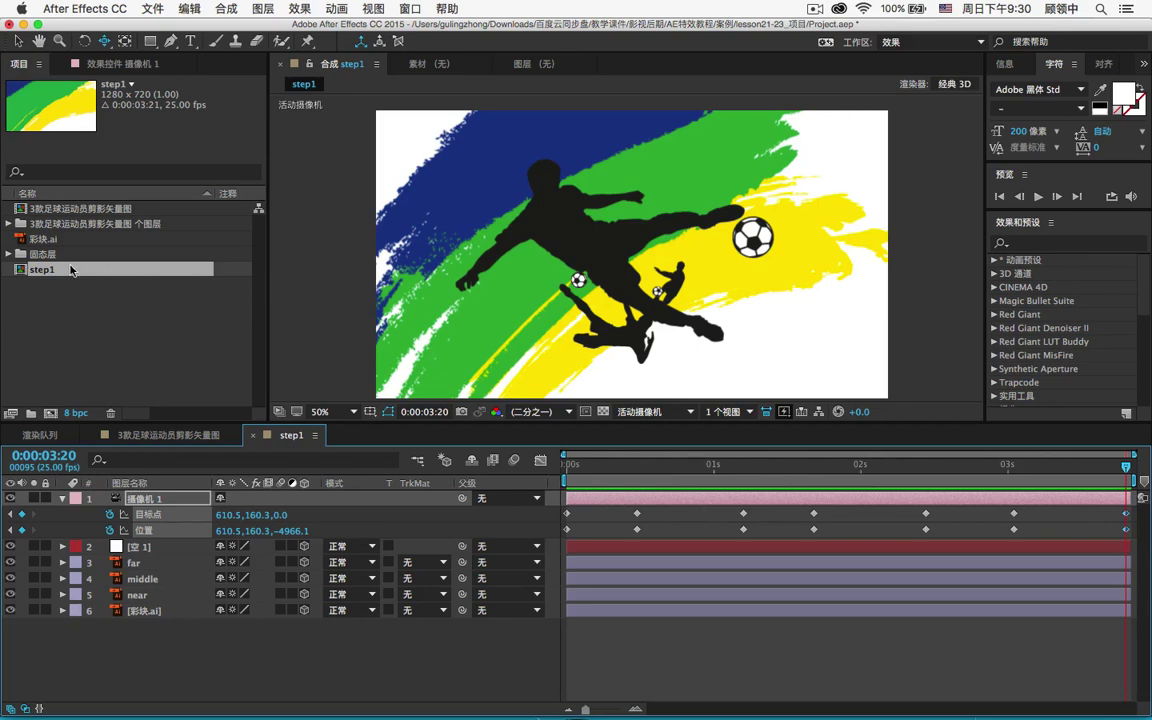
Create a new composition from step1 and set its duration to 0:00:12:00.
drag(71, 269, 49, 412)
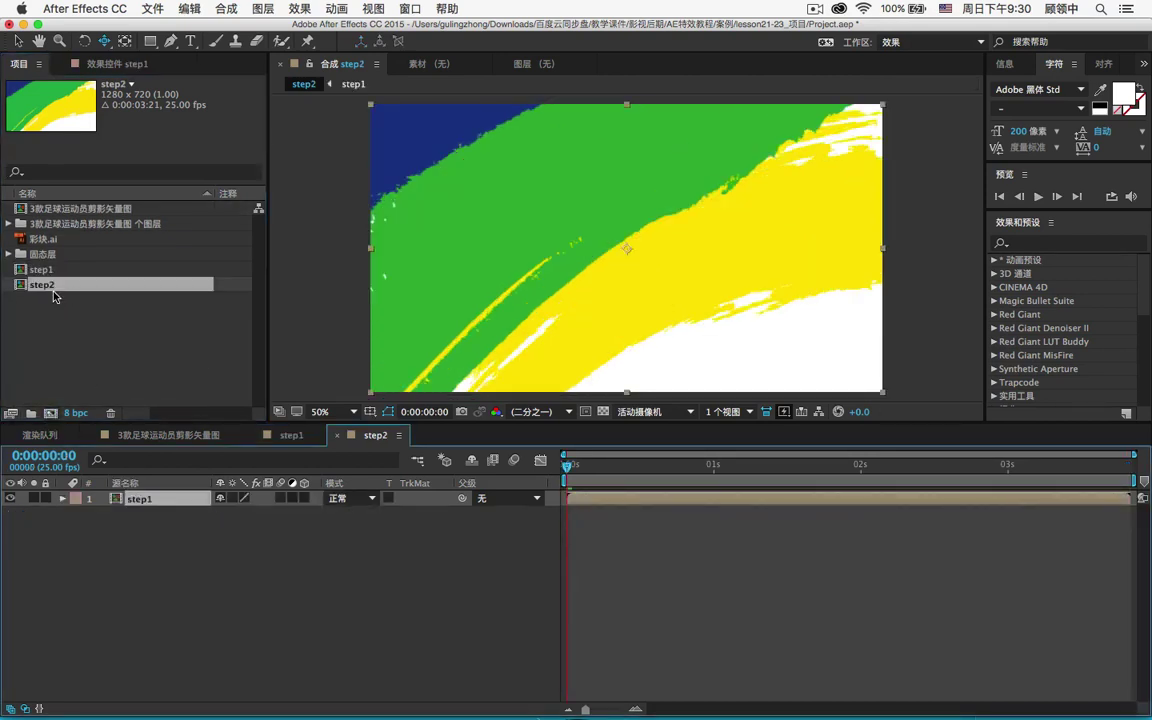
right_click(401, 571)
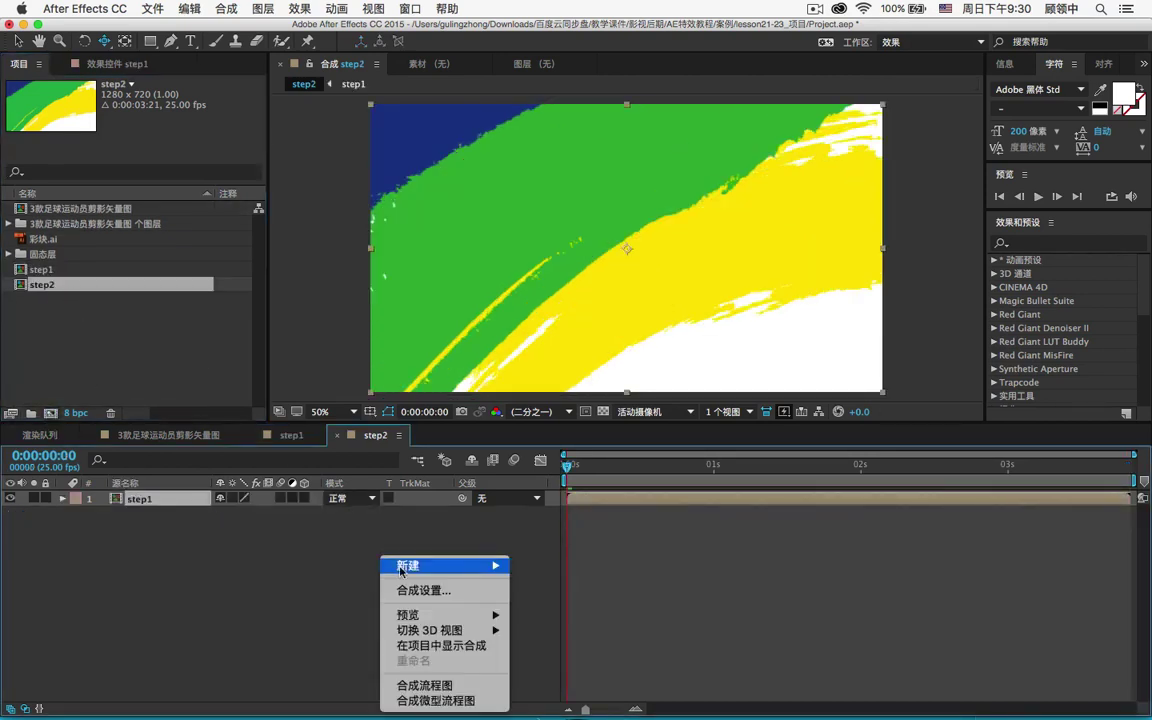
click(446, 590)
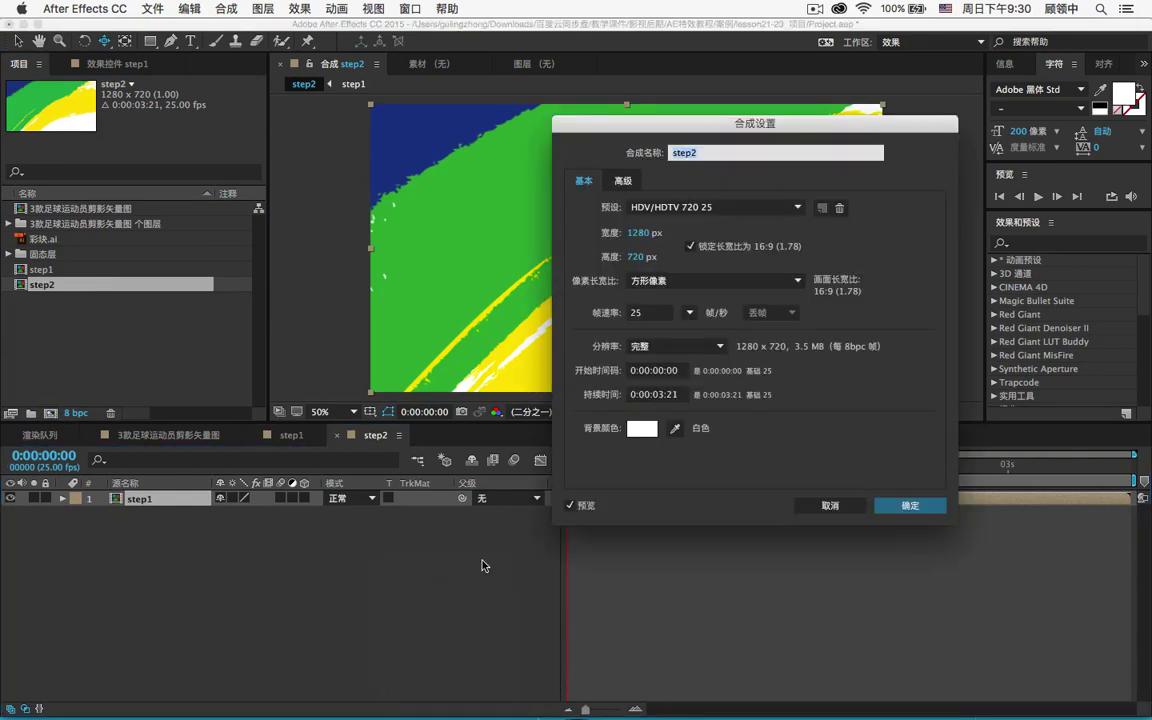
click(660, 395)
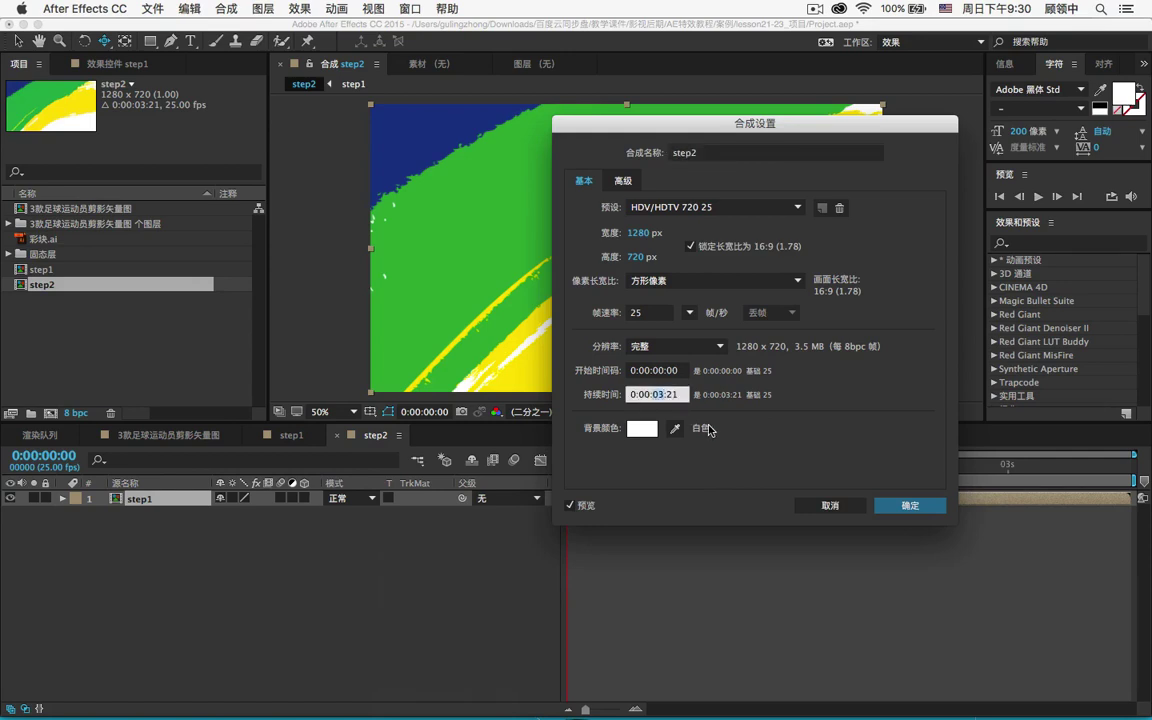
text(12:00)
click(910, 506)
drag(619, 697, 586, 707)
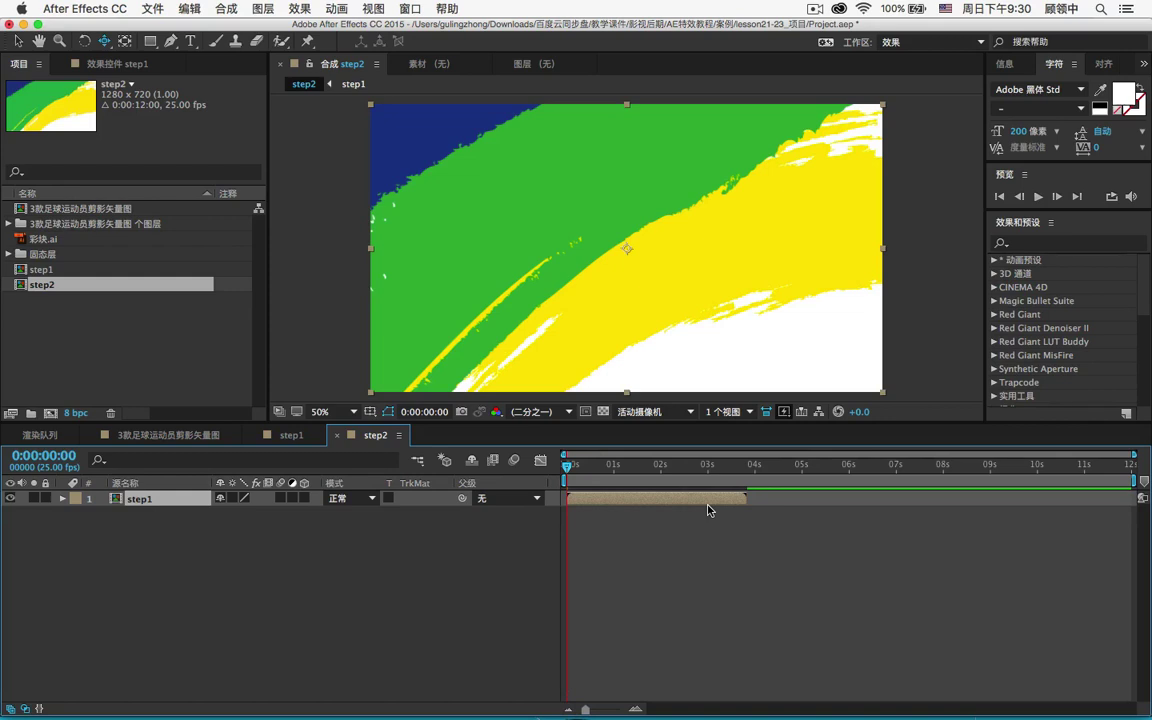
Start importing footage from the lesson21-23_项目 folder and select the Nipic_632211 and Nipic_11284670 JPG images.
click(141, 360)
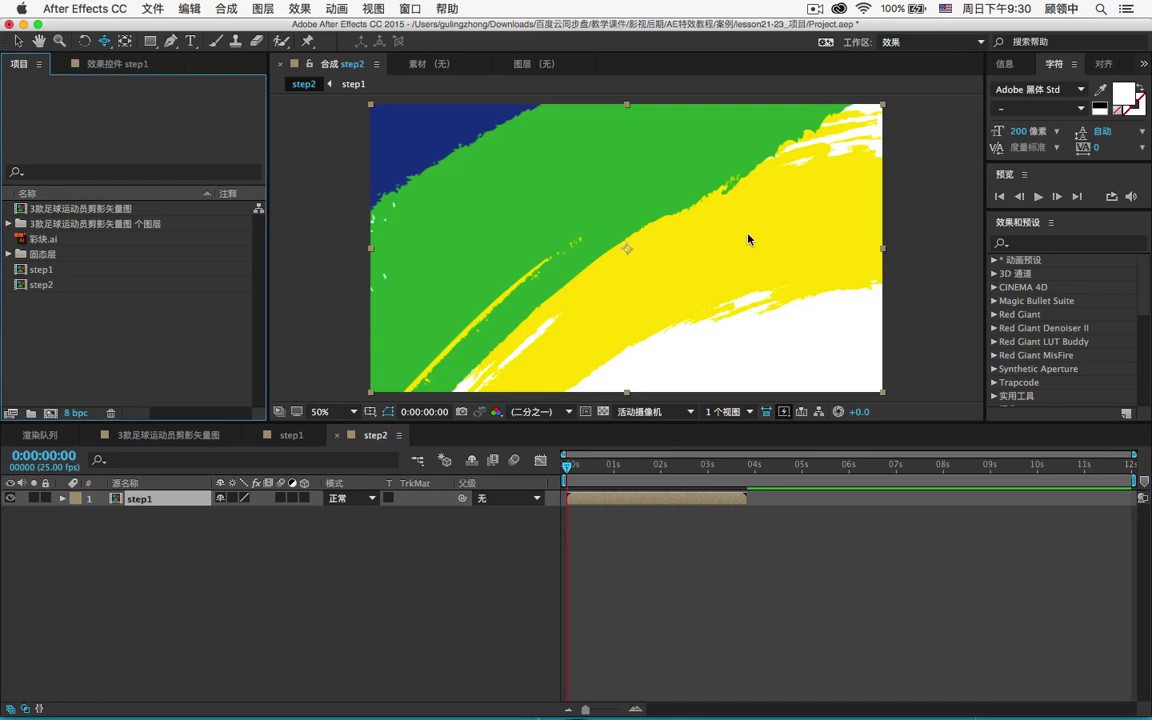
key(super+i)
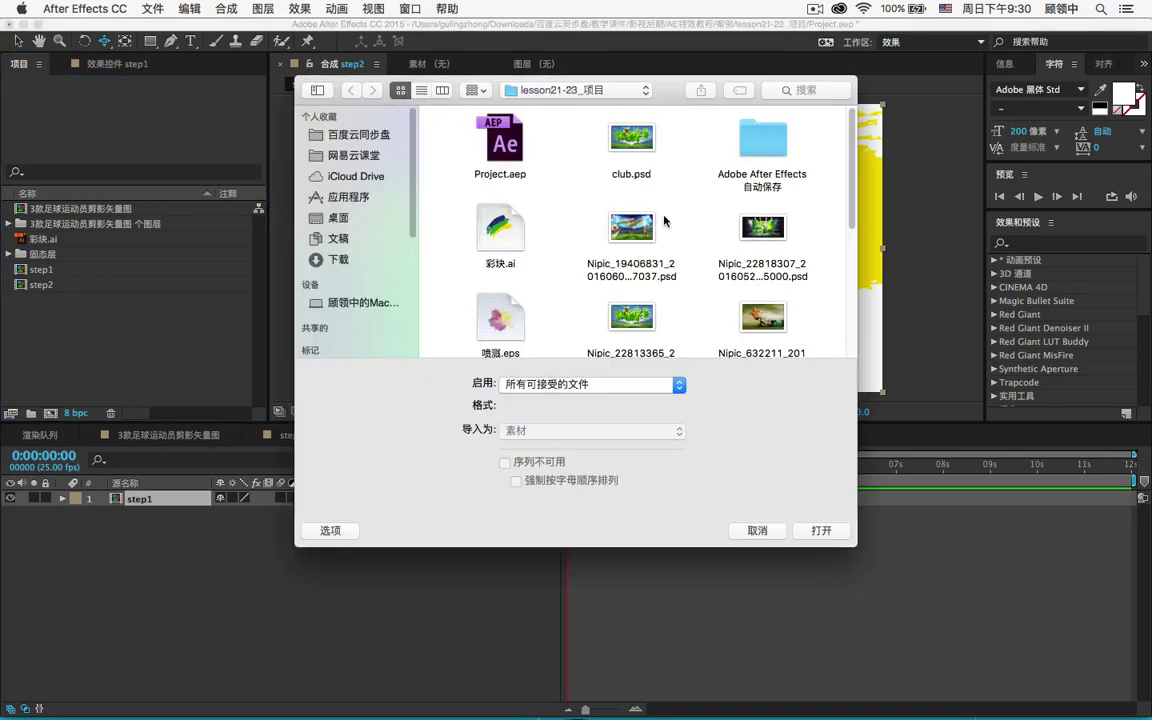
scroll(668, 225, down, 3)
scroll(668, 220, down, 5)
scroll(668, 288, up, 3)
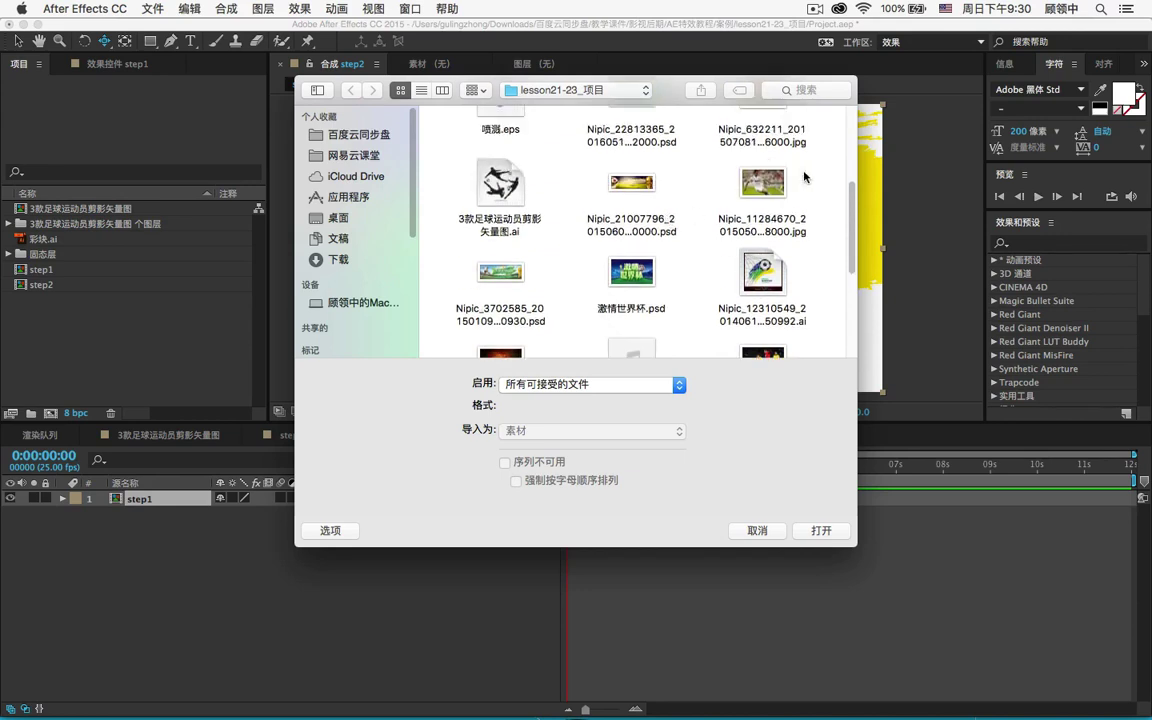
click(763, 182)
scroll(627, 250, up, 5)
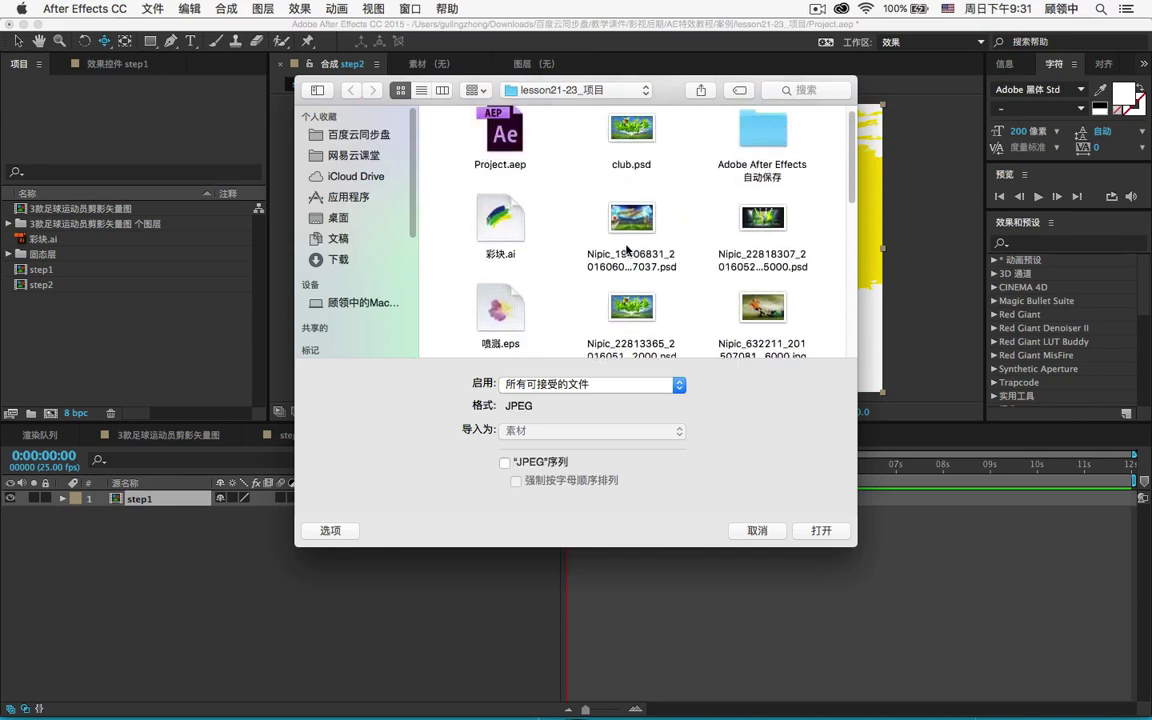
scroll(660, 230, down, 3)
shift+click(735, 200)
scroll(735, 200, up, 2)
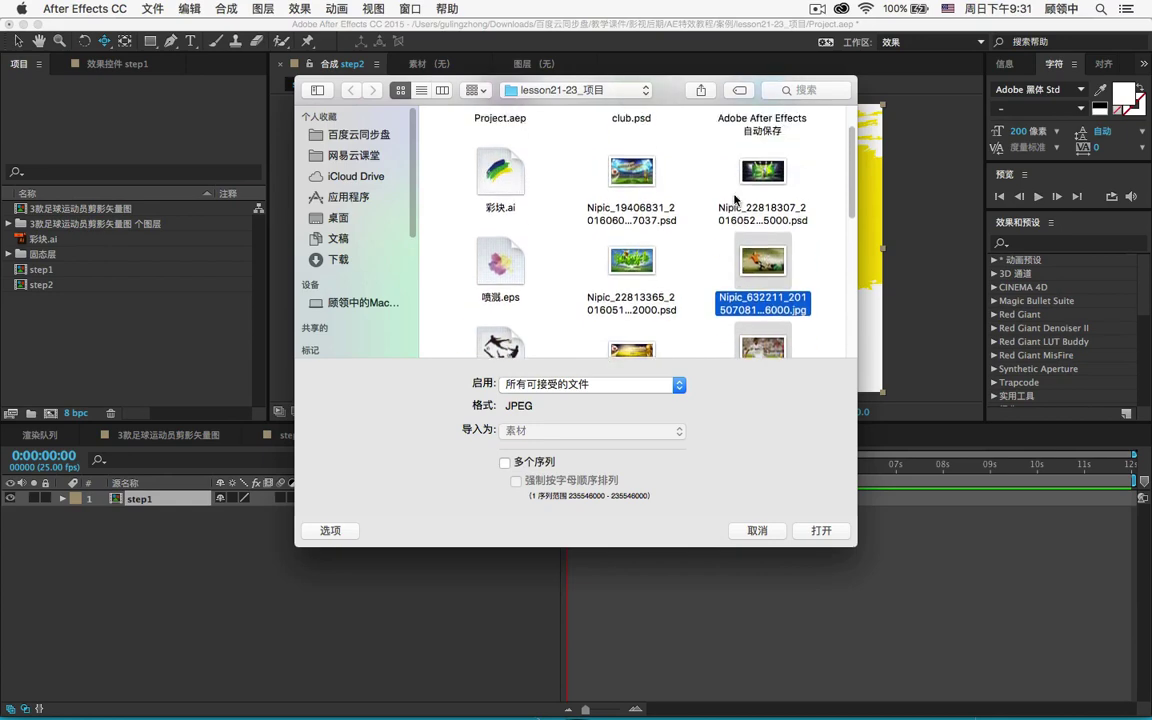
scroll(735, 200, up, 1)
scroll(735, 200, down, 5)
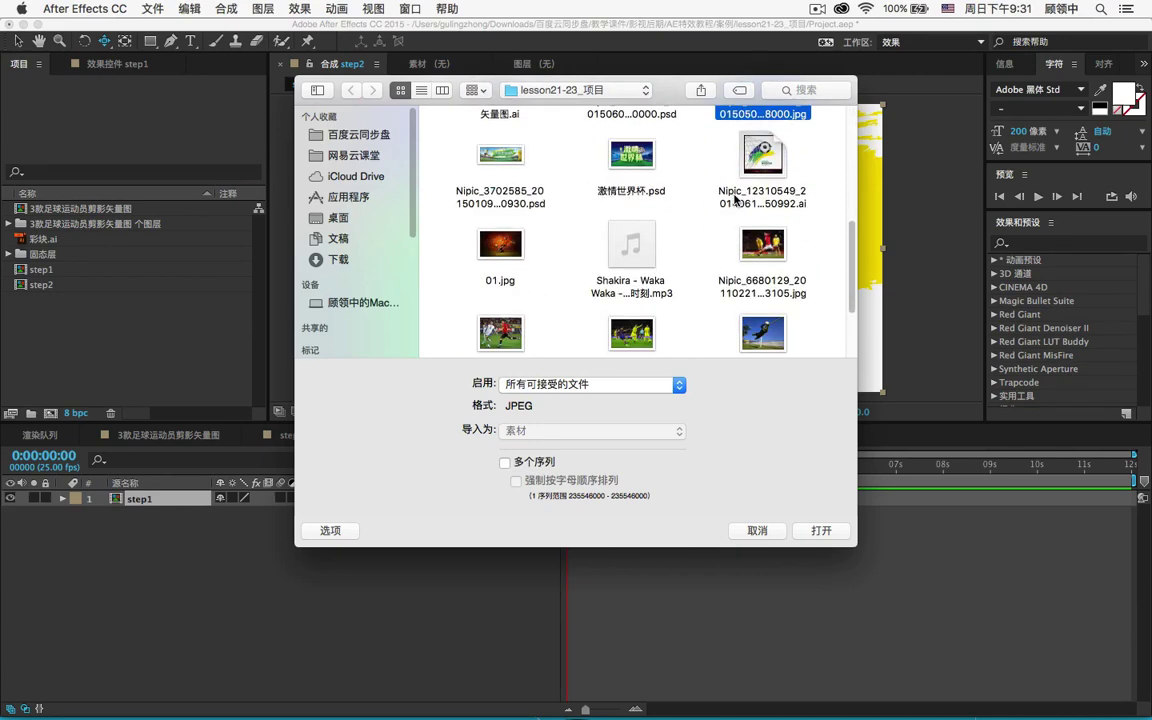
Add 01.jpg, the Nipic_6680129, Nipic_1409673 and Nipic_4075160 images, and the three last JPGs with purely numeric names to the import selection.
super+click(745, 250)
super+click(505, 255)
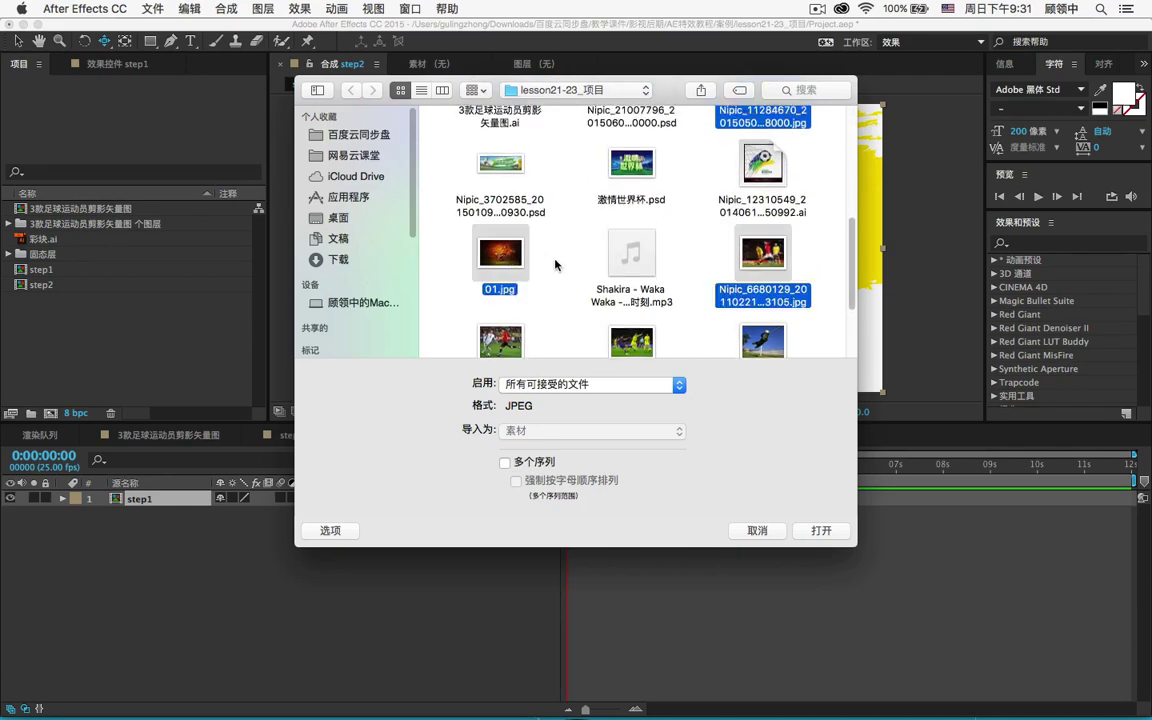
scroll(500, 245, down, 2)
super+click(495, 250)
super+click(630, 250)
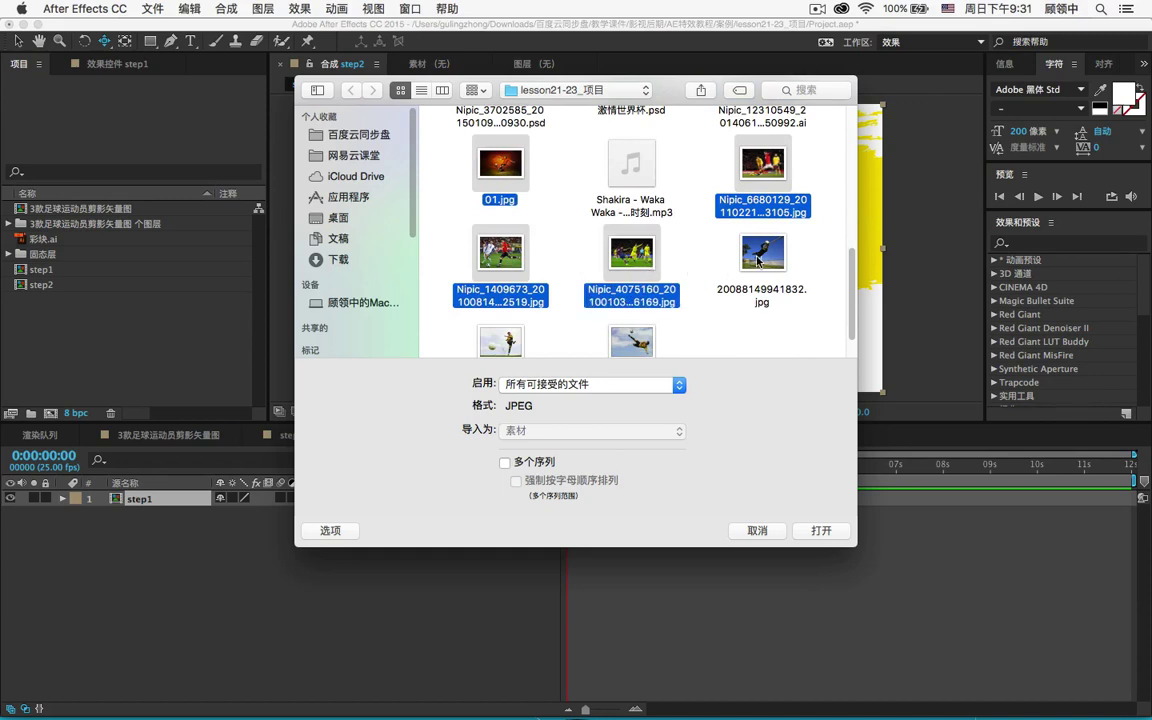
super+click(748, 258)
scroll(748, 258, down, 1)
super+click(500, 298)
super+click(642, 310)
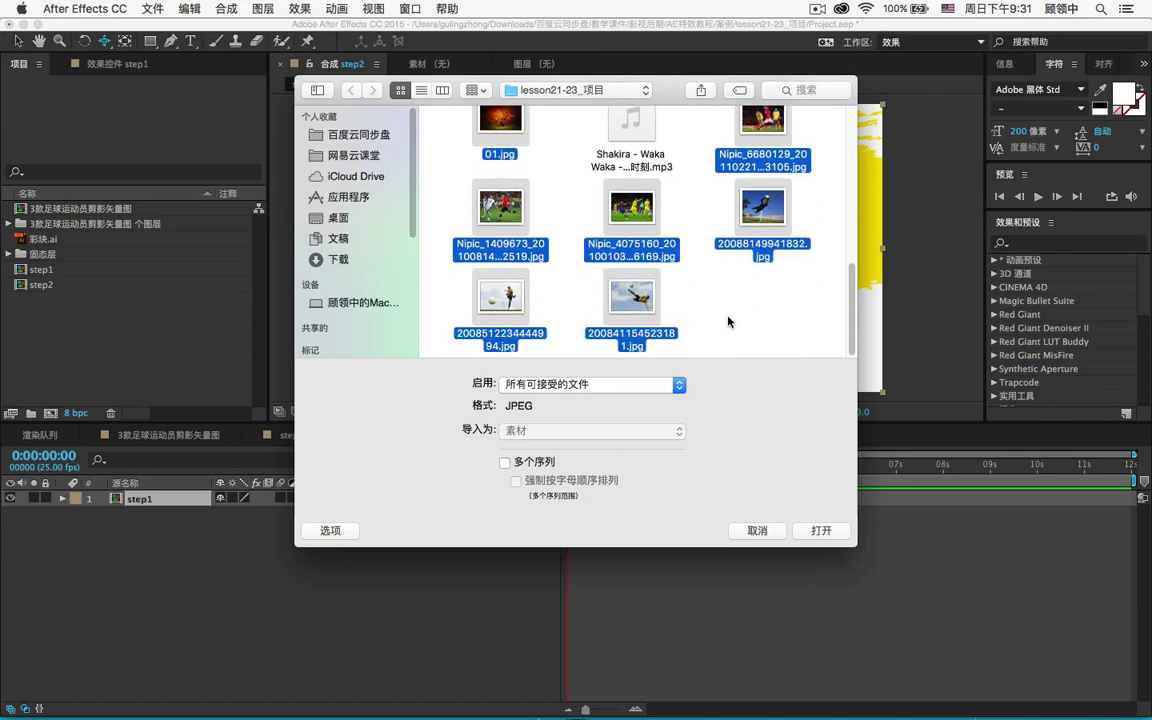
Include the Shakira - Waka Waka MP3 in the selection and import all selected files.
scroll(650, 272, up, 1)
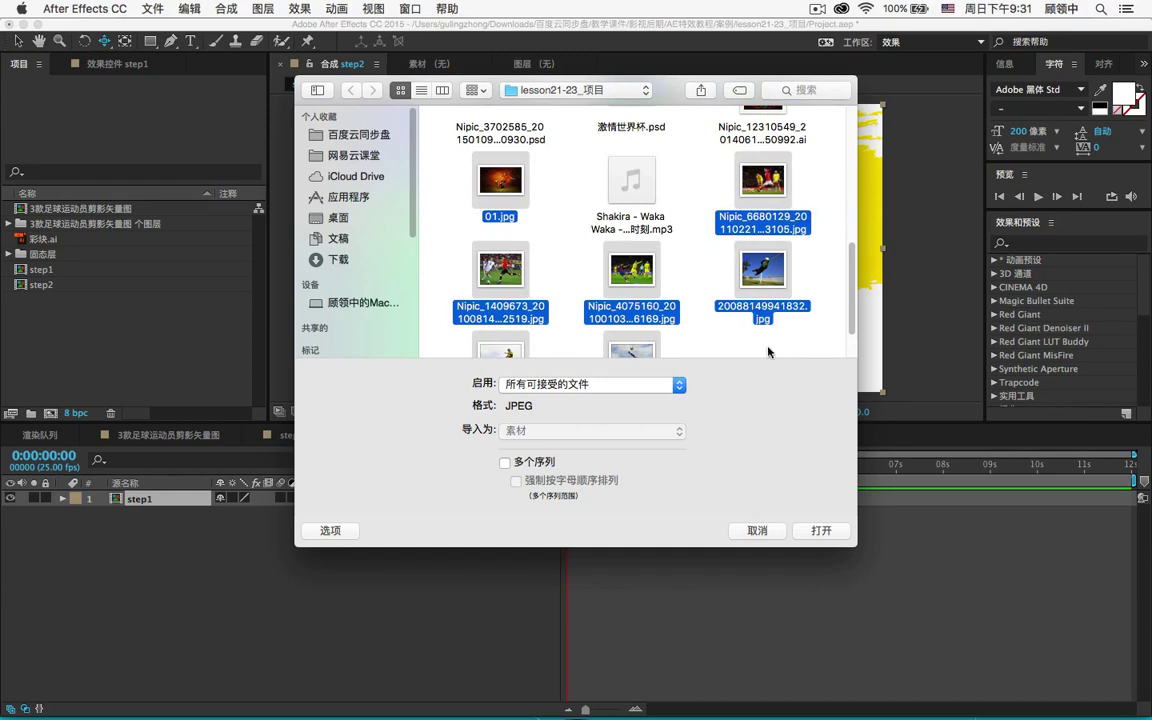
super+click(645, 213)
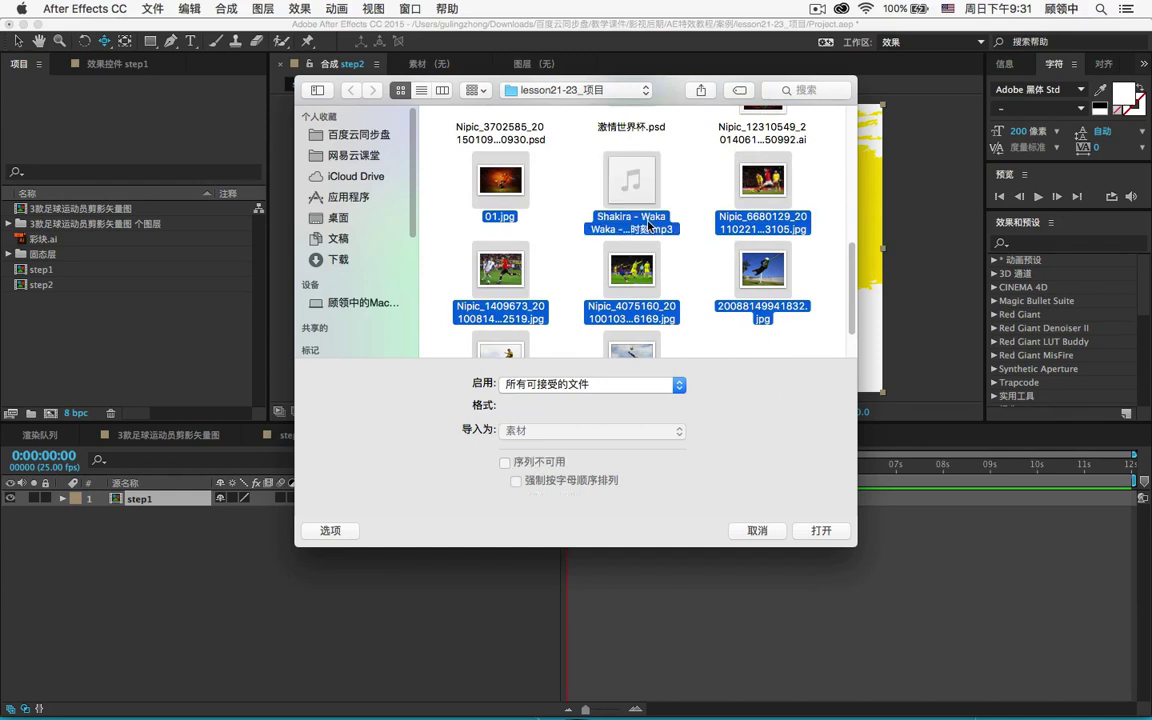
scroll(648, 240, up, 2)
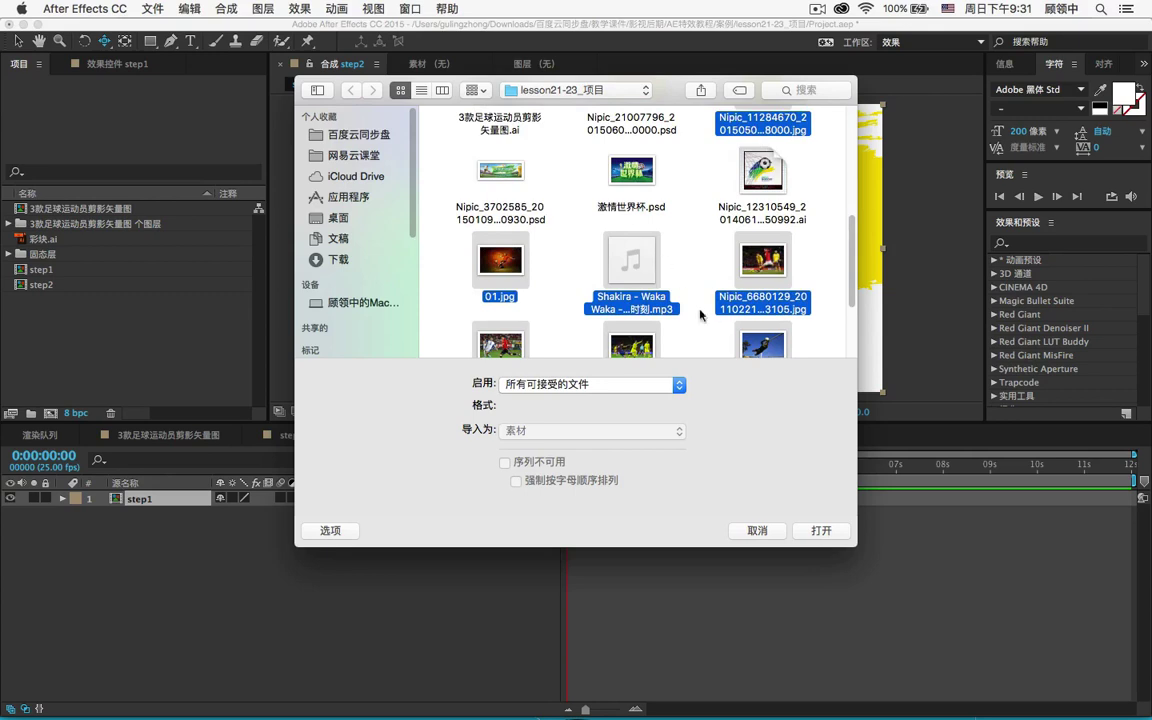
scroll(629, 277, up, 2)
click(808, 532)
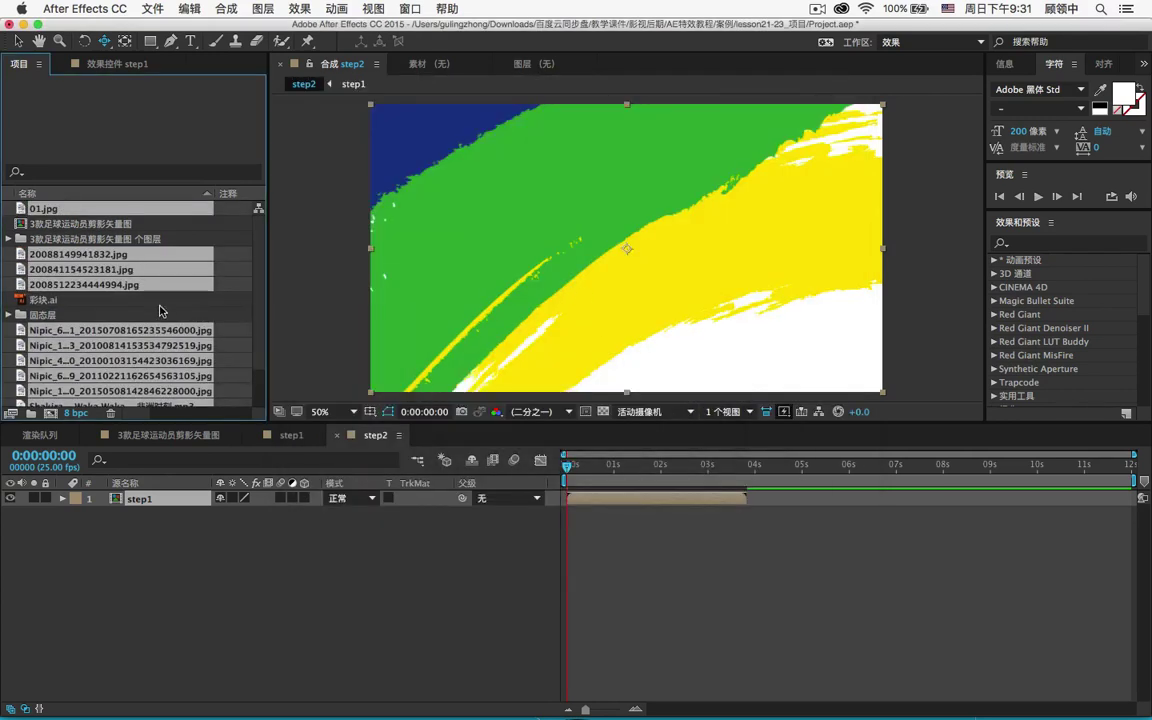
Add all imported images and the MP3 to step2 above the step1 layer, dismiss the metadata error, and save the project.
scroll(160, 311, down, 1)
drag(158, 311, 185, 493)
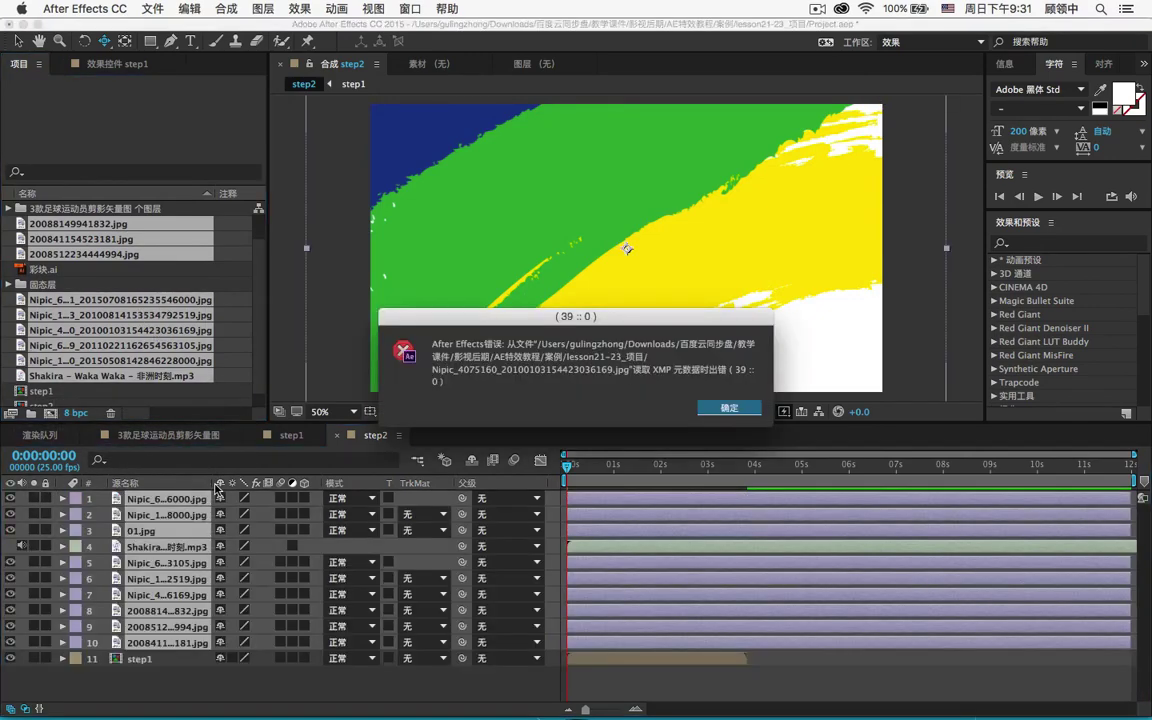
click(733, 409)
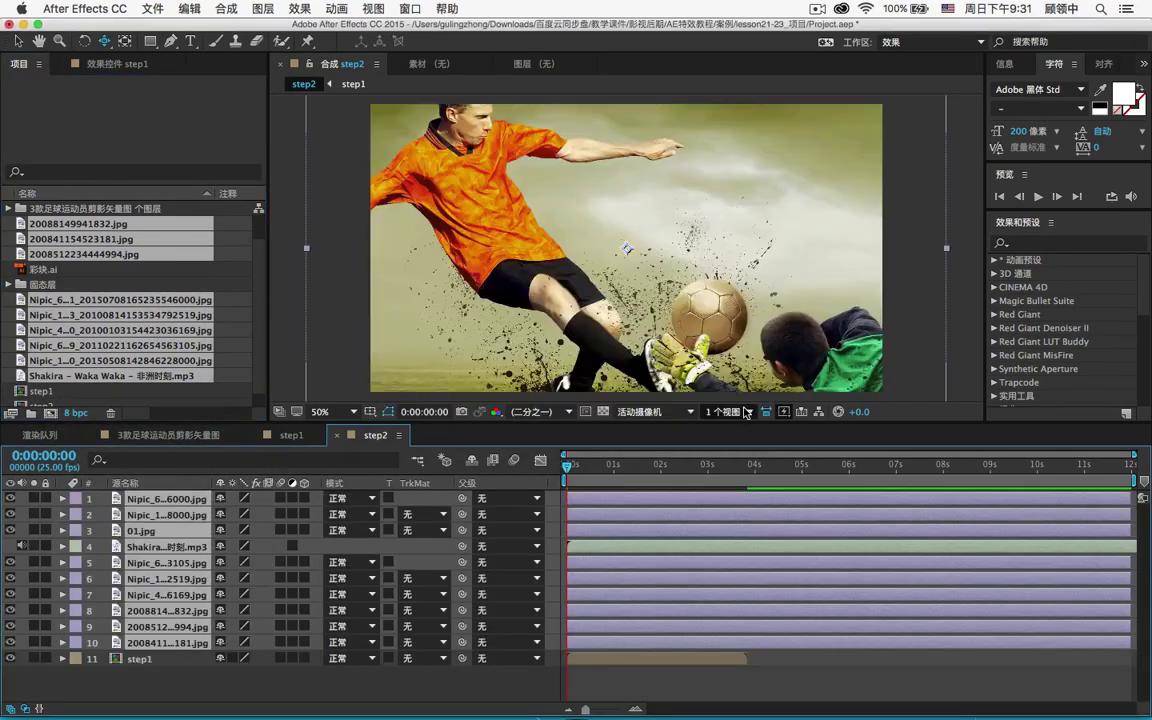
key(super+s)
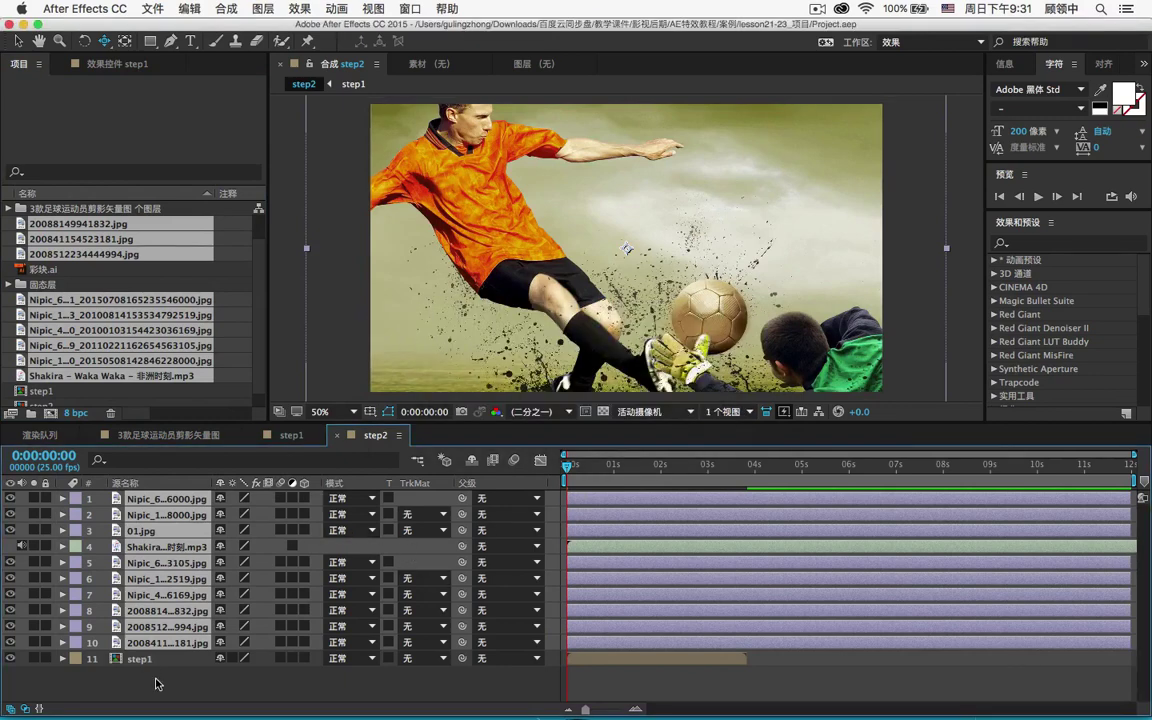
Add the Shakira - Waka Waka - 非洲时刻.mp3 file again as a layer below step1.
scroll(212, 369, down, 1)
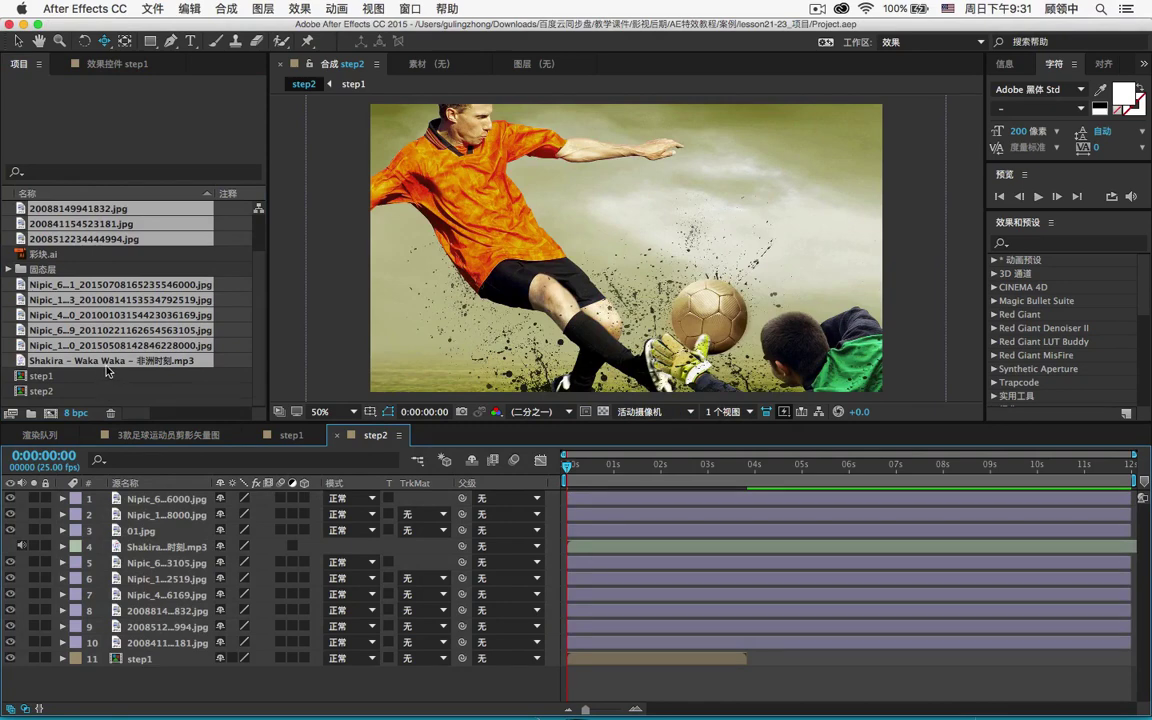
click(147, 375)
click(147, 361)
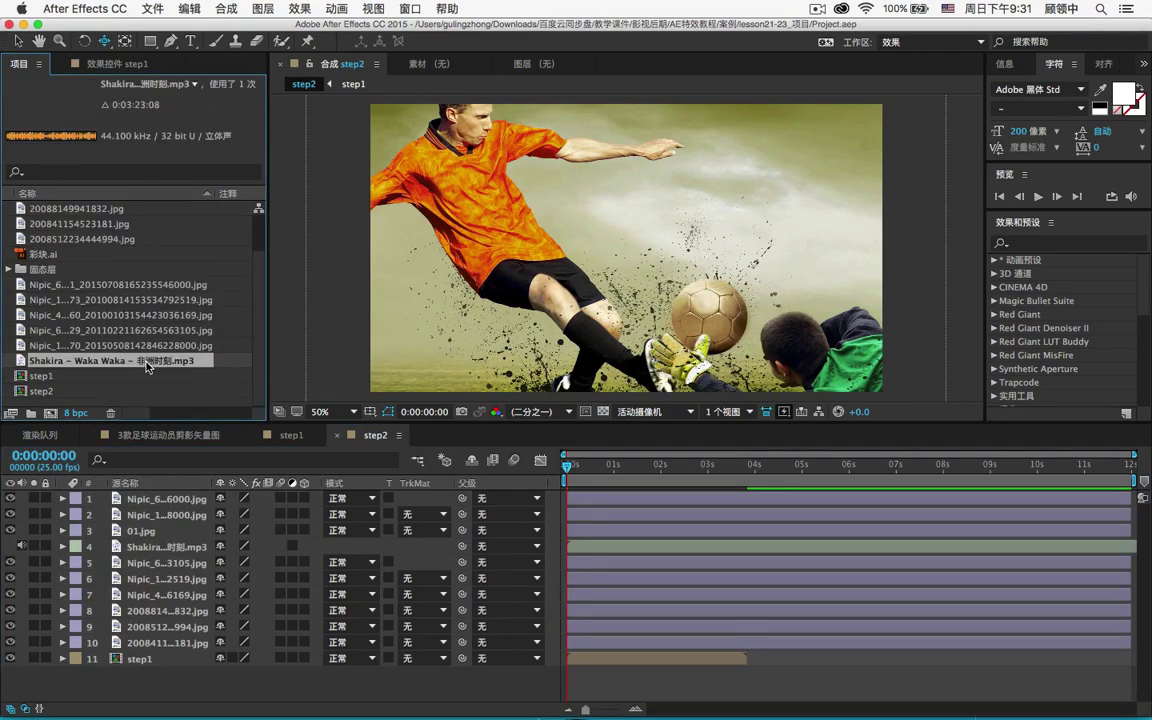
drag(128, 374, 140, 676)
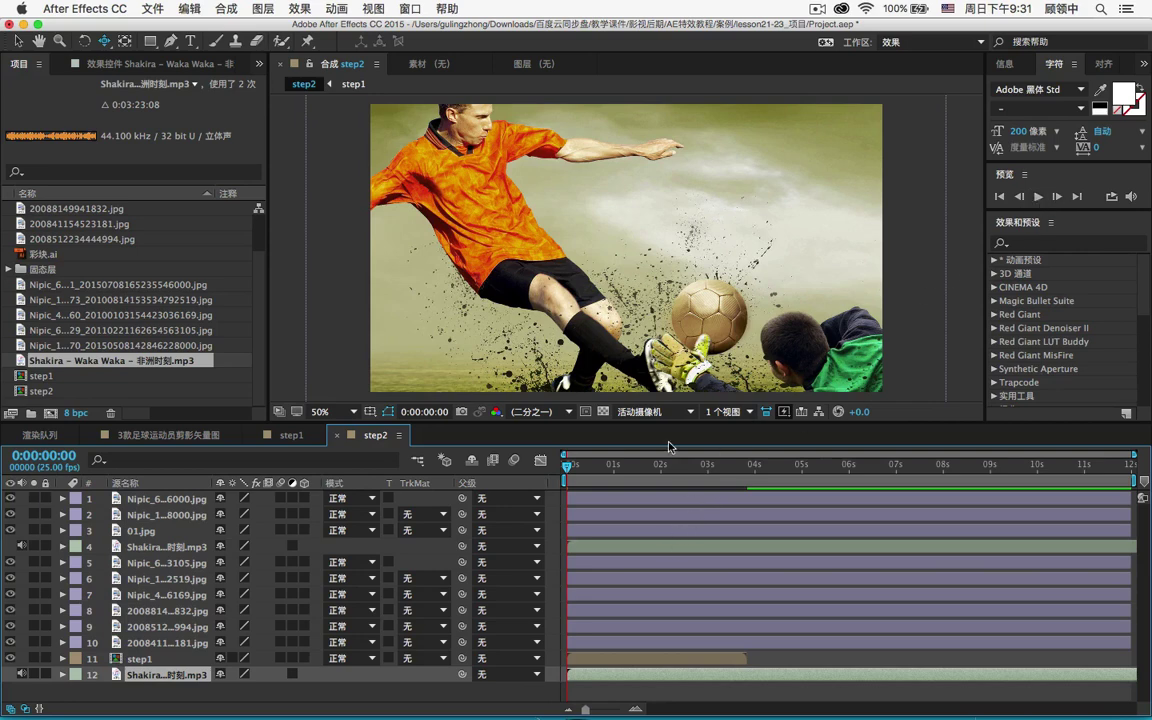
Shift layers 1 to 10 together so they start where the step1 layer ends.
click(172, 499)
shift+click(191, 643)
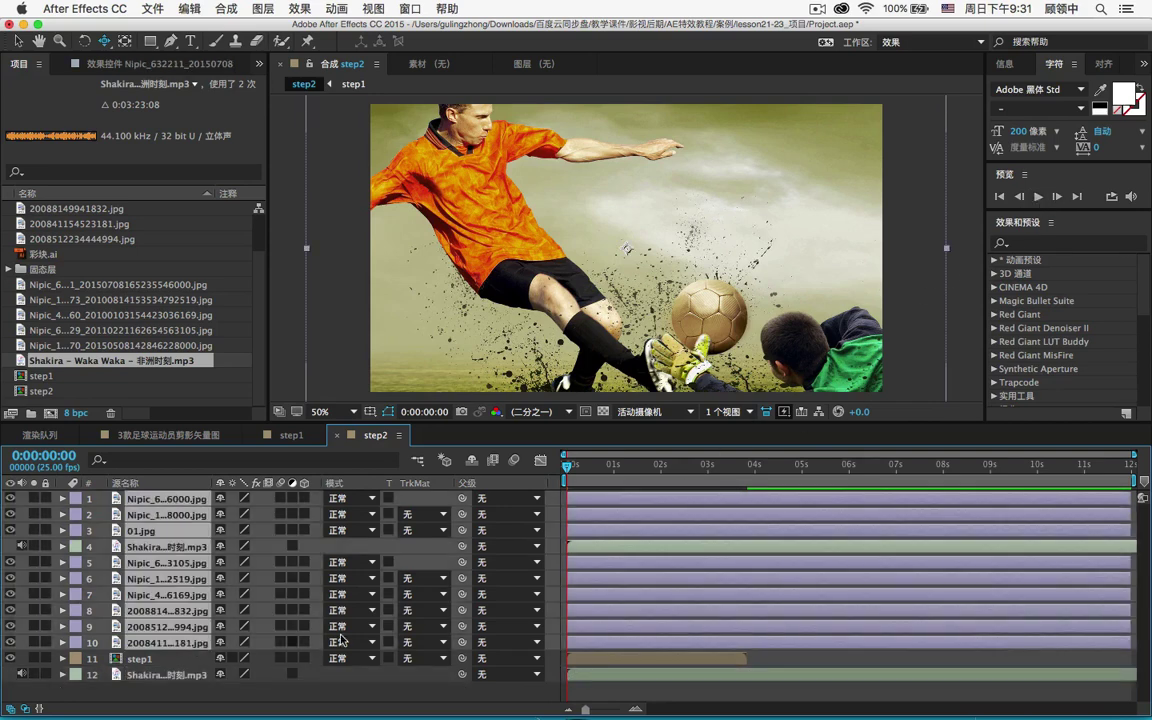
drag(610, 501, 777, 514)
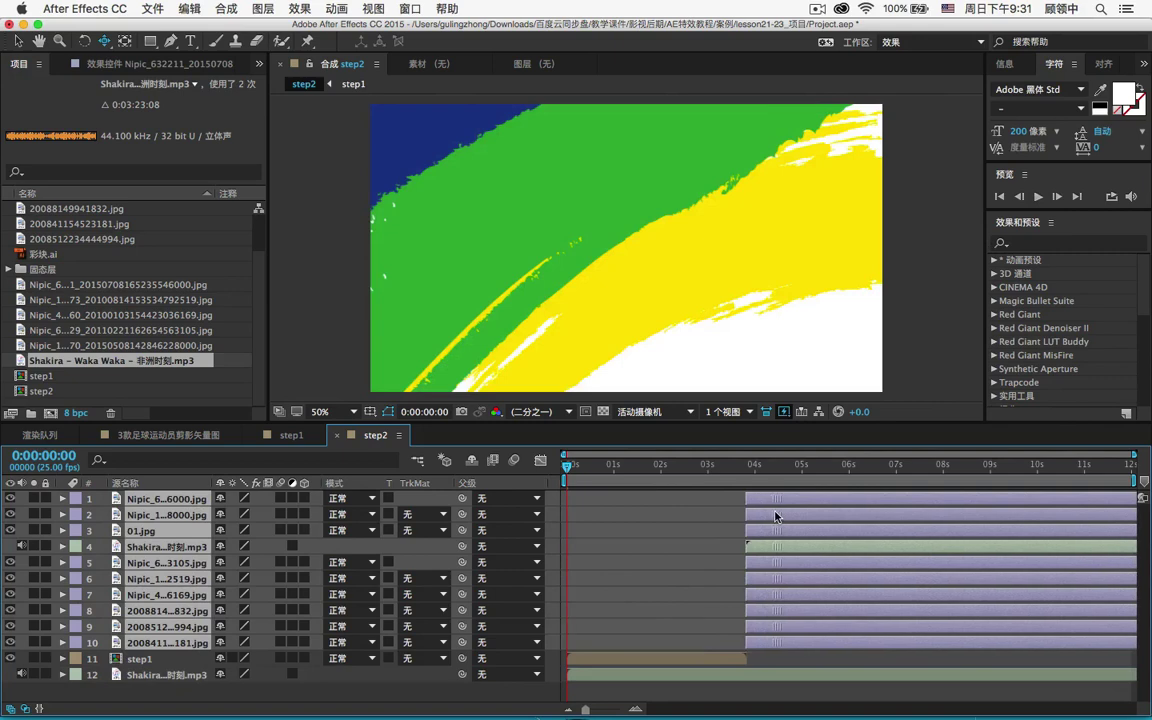
Preview step2 with its music across the cut from the step1 layer to the photos.
key(space)
click(1038, 198)
click(1039, 204)
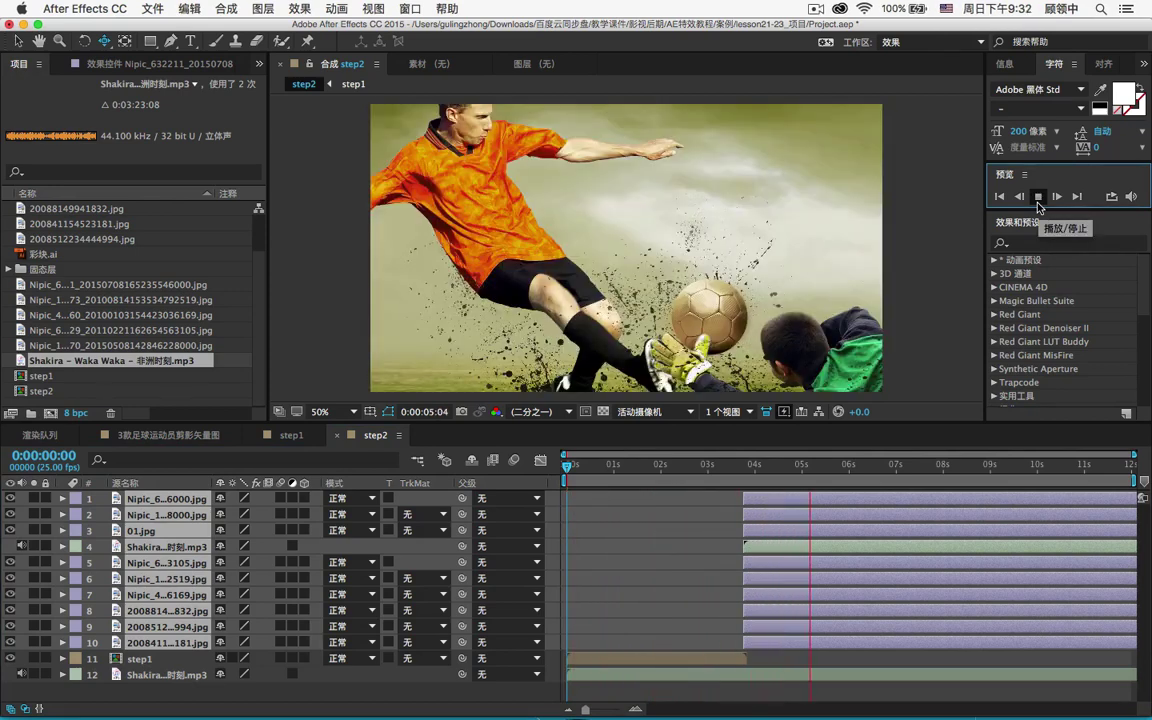
Slide the bottom audio layer earlier so its 0:00:07:00 moment falls near the end of step1, and return to 0:00:00:00.
click(897, 465)
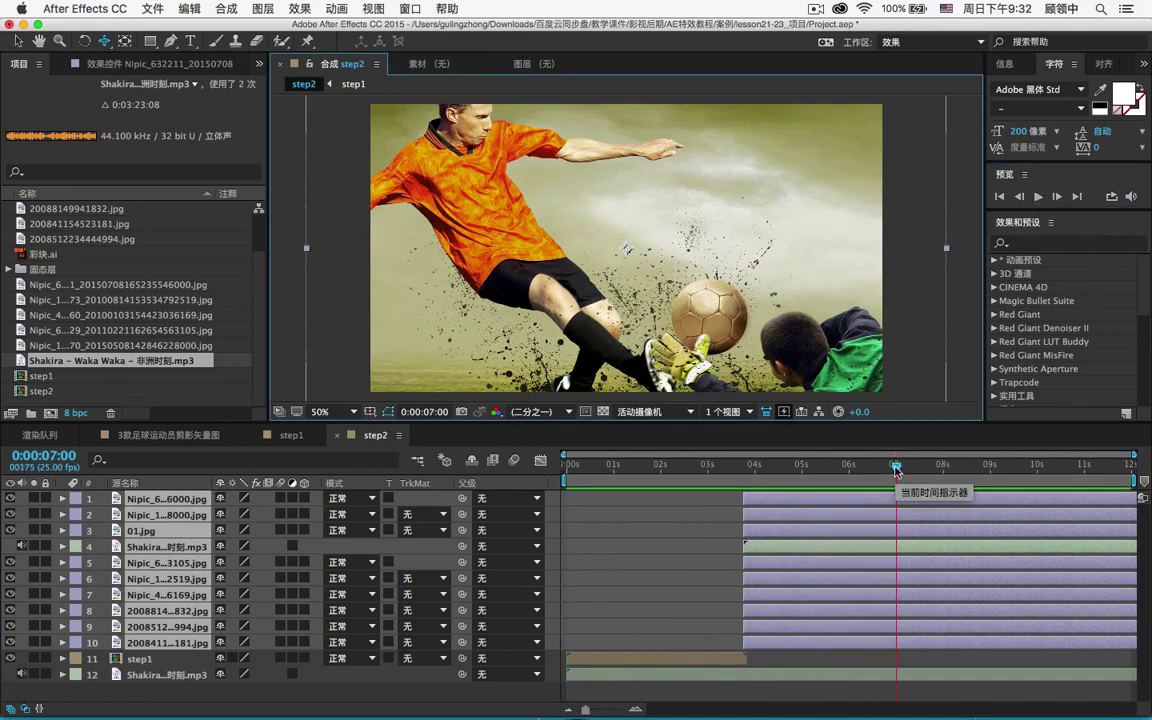
click(899, 678)
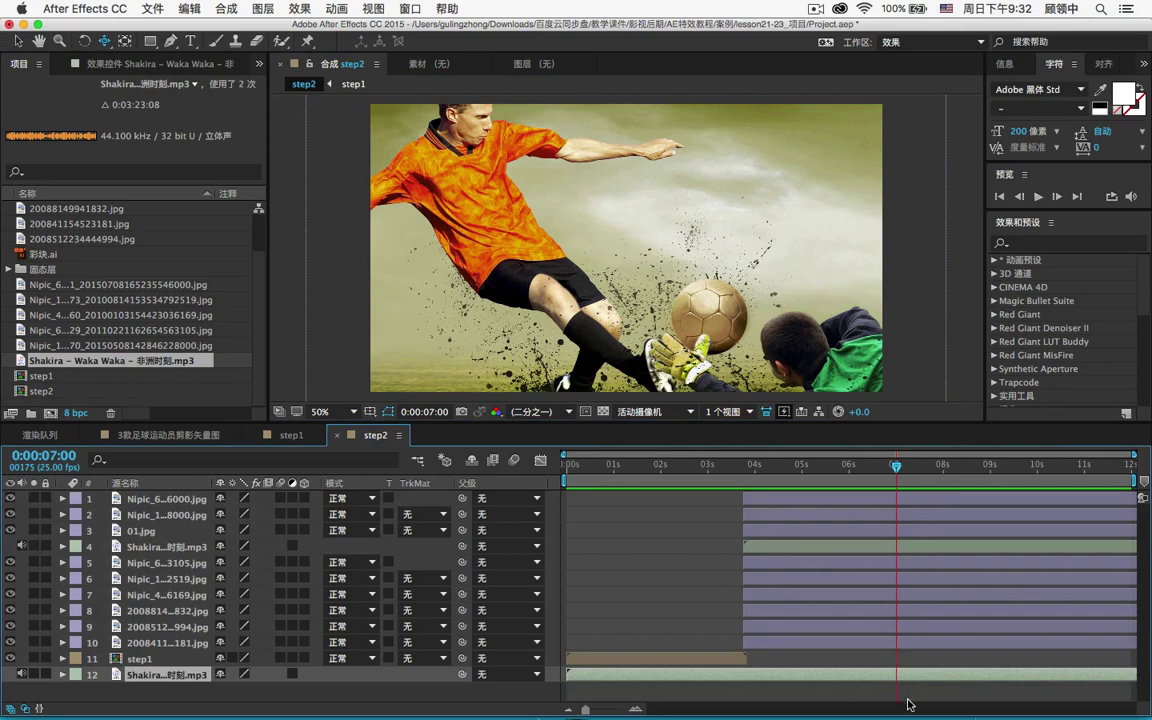
drag(899, 682, 751, 677)
drag(585, 473, 490, 424)
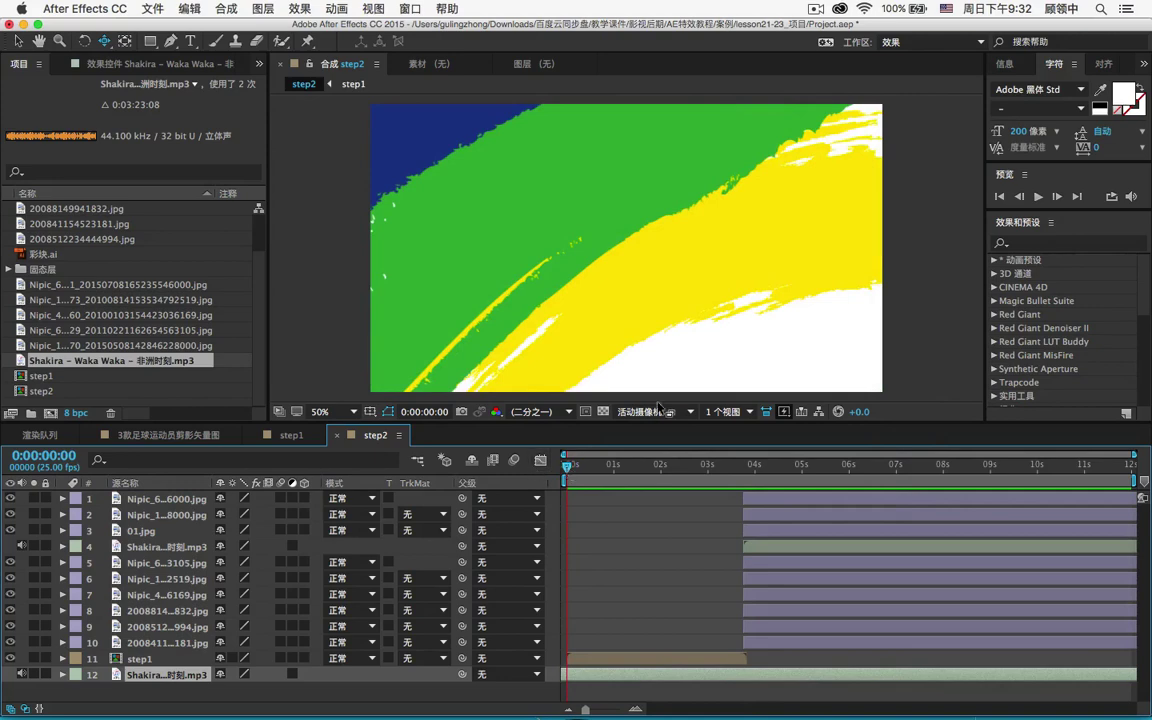
Preview the music at the cut, then shift layers 1 to 10 slightly earlier so they start at 0:00:03:17.
click(1037, 197)
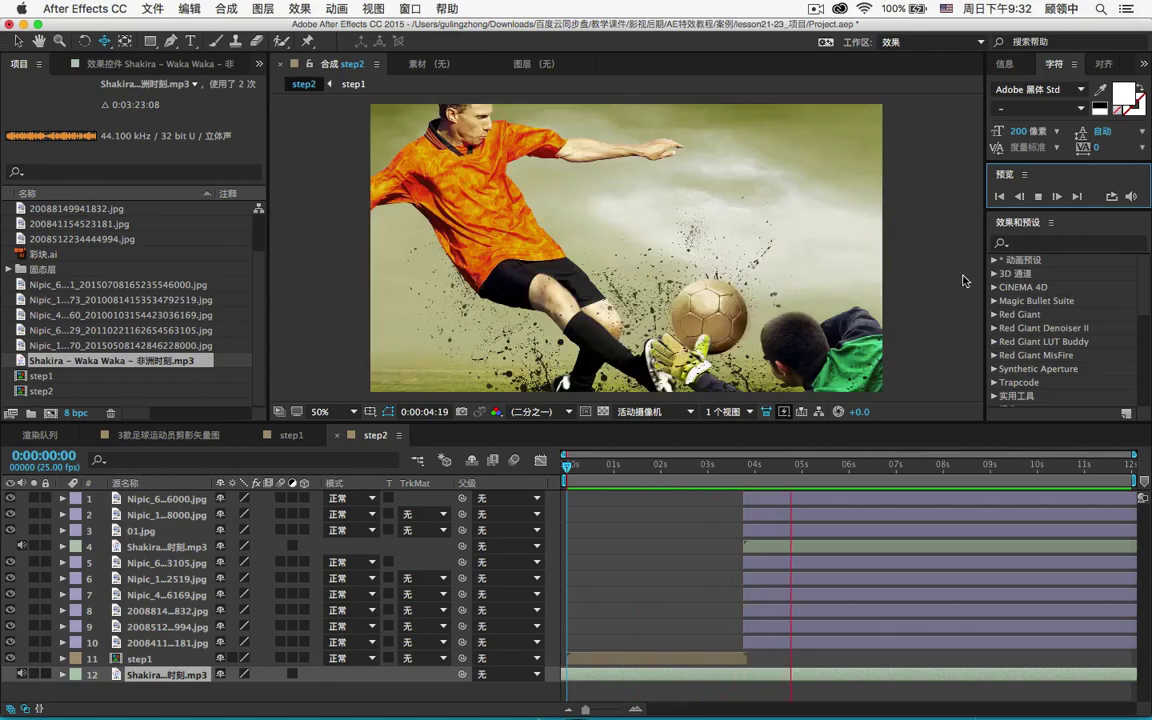
key(space)
drag(748, 472, 741, 474)
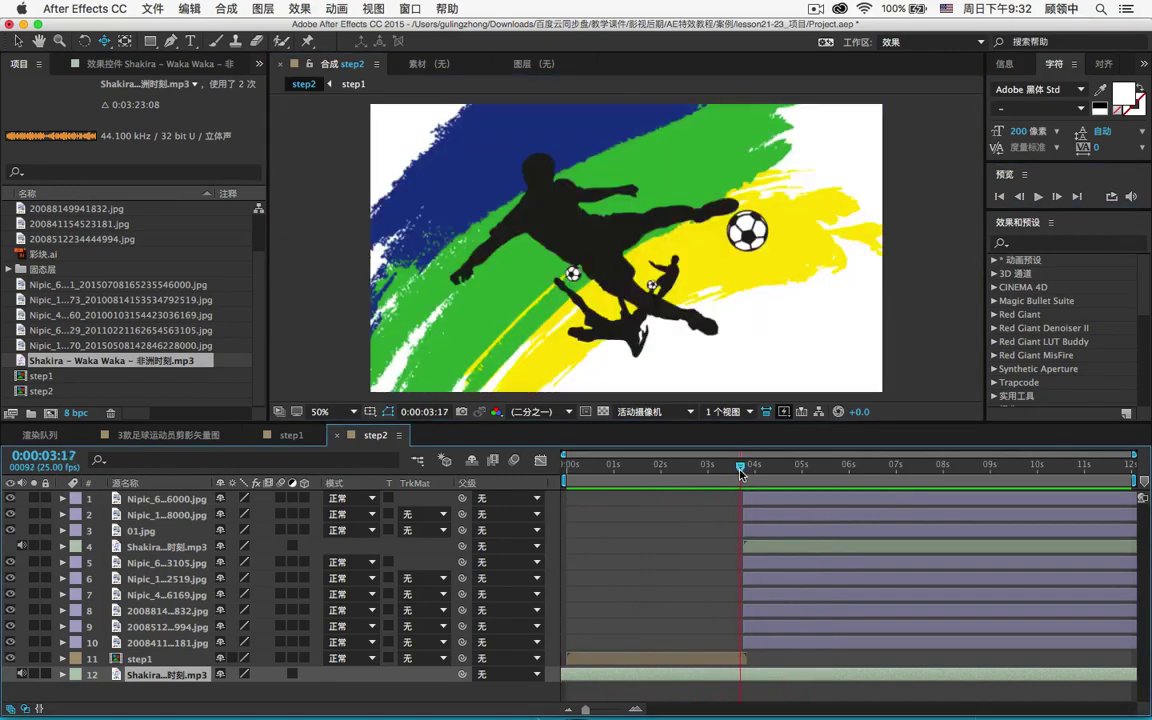
click(778, 642)
shift+click(781, 498)
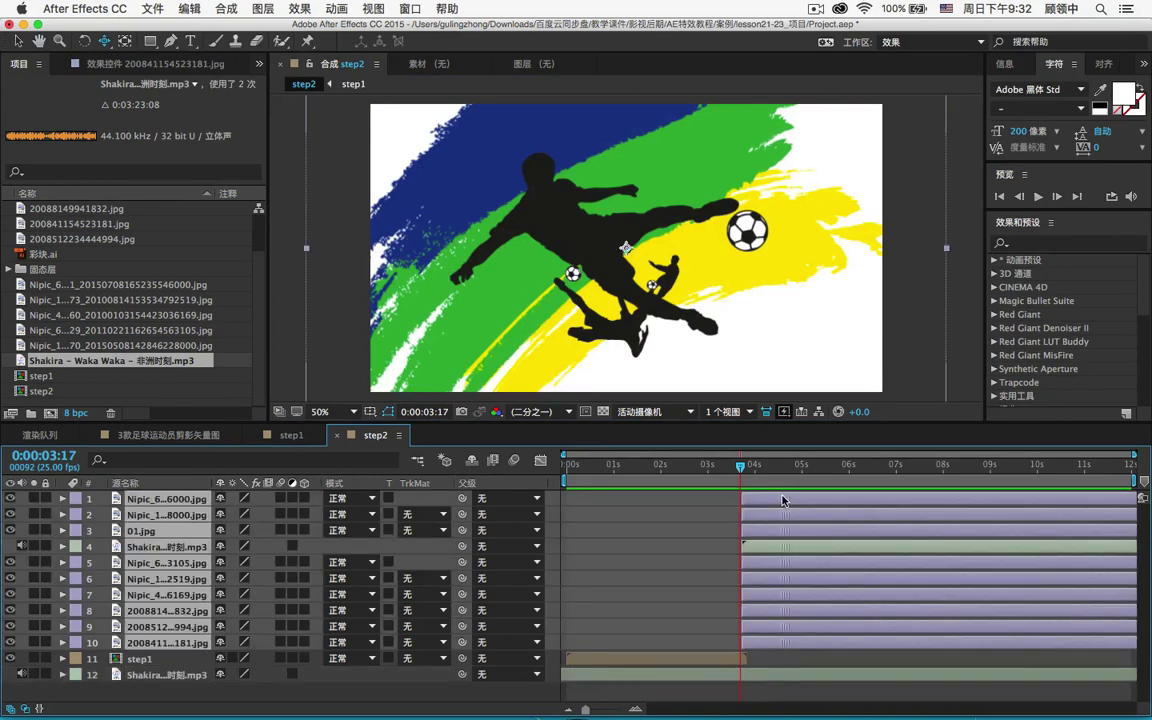
drag(783, 496, 781, 496)
Shift layers 1 to 9 about six frames later, leaving the bottom photo, layer 10, starting first.
click(147, 627)
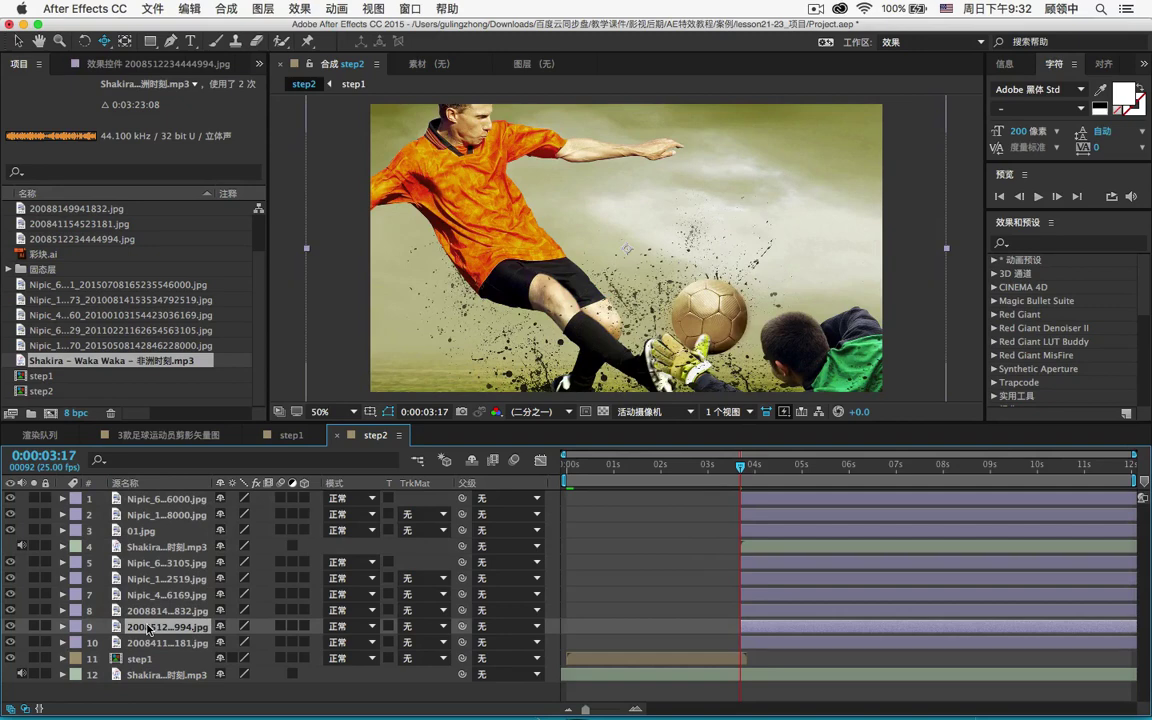
shift+click(156, 503)
drag(753, 502, 765, 503)
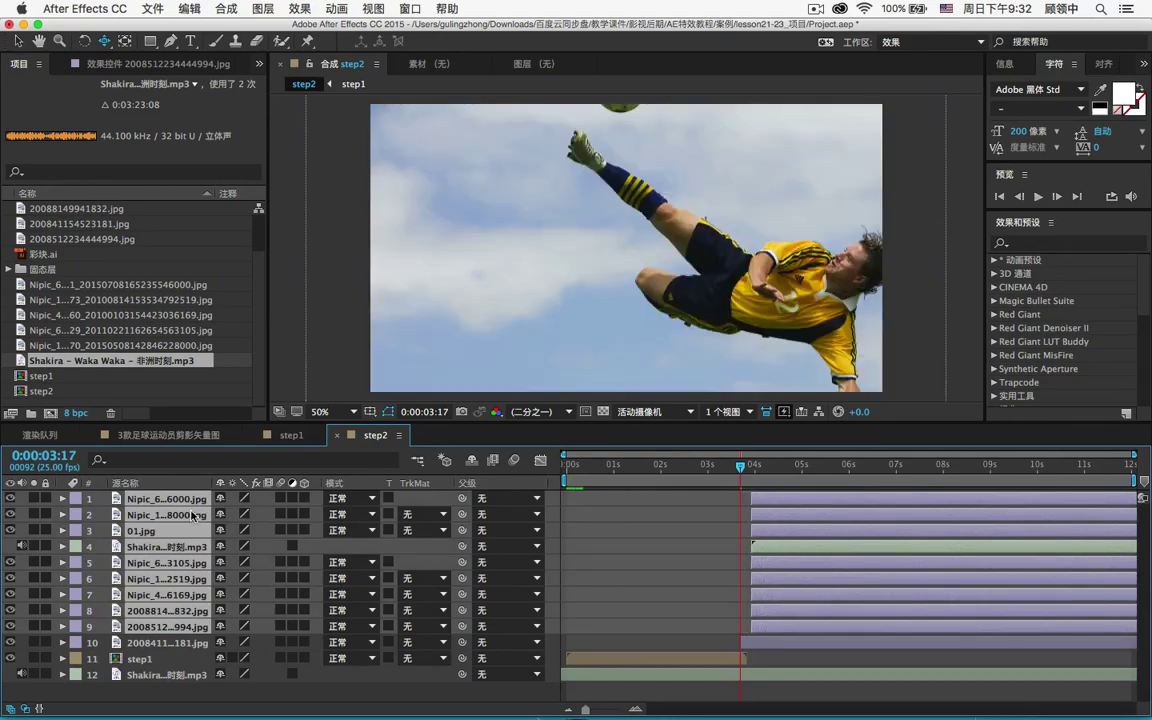
Shift layers 1 to 8 about six frames later than layer 9 to continue the photo stagger.
click(174, 612)
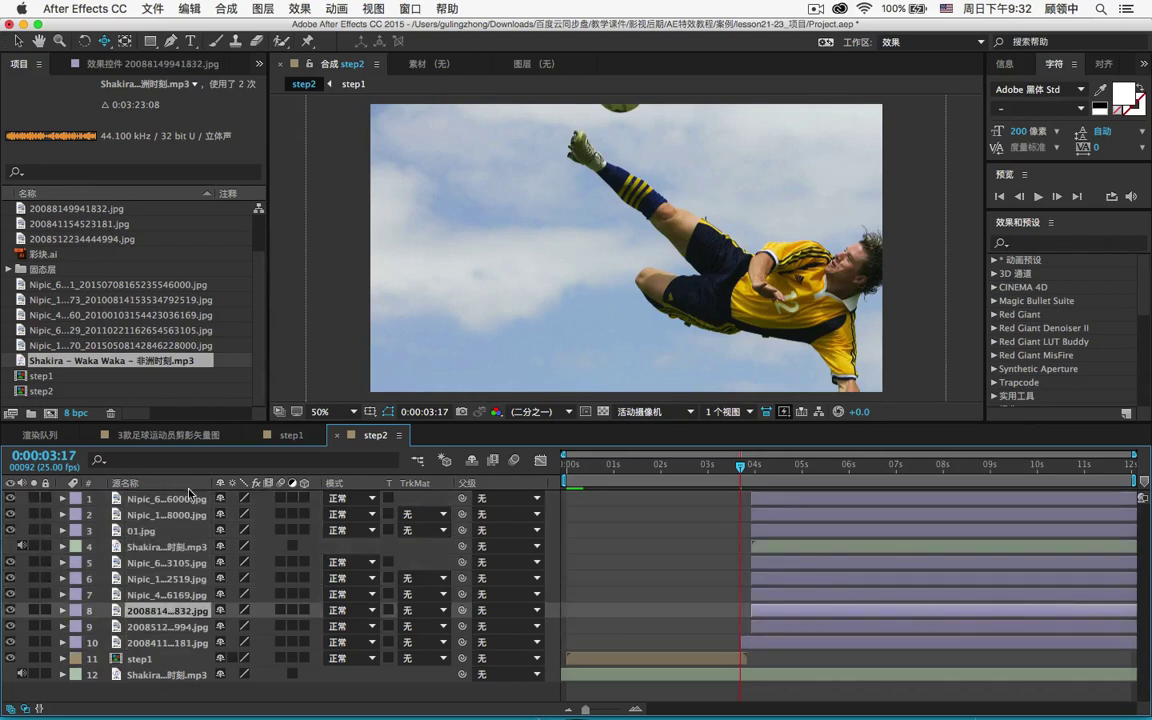
shift+click(188, 496)
shift+click(151, 625)
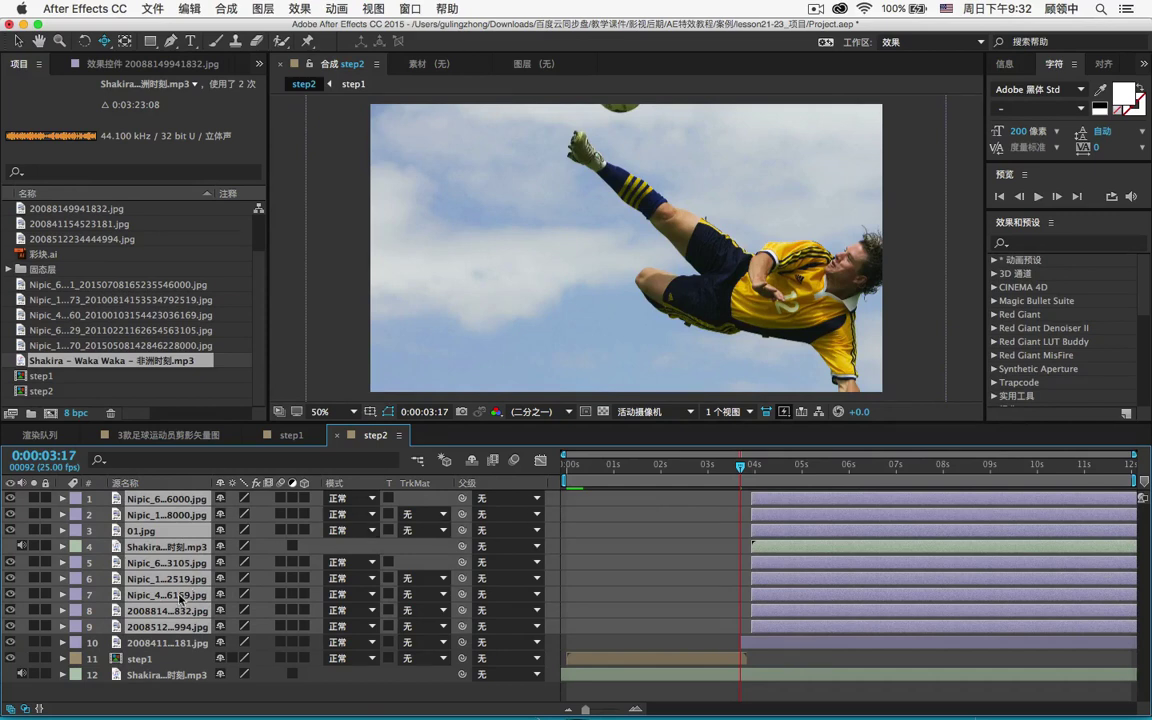
super+click(169, 625)
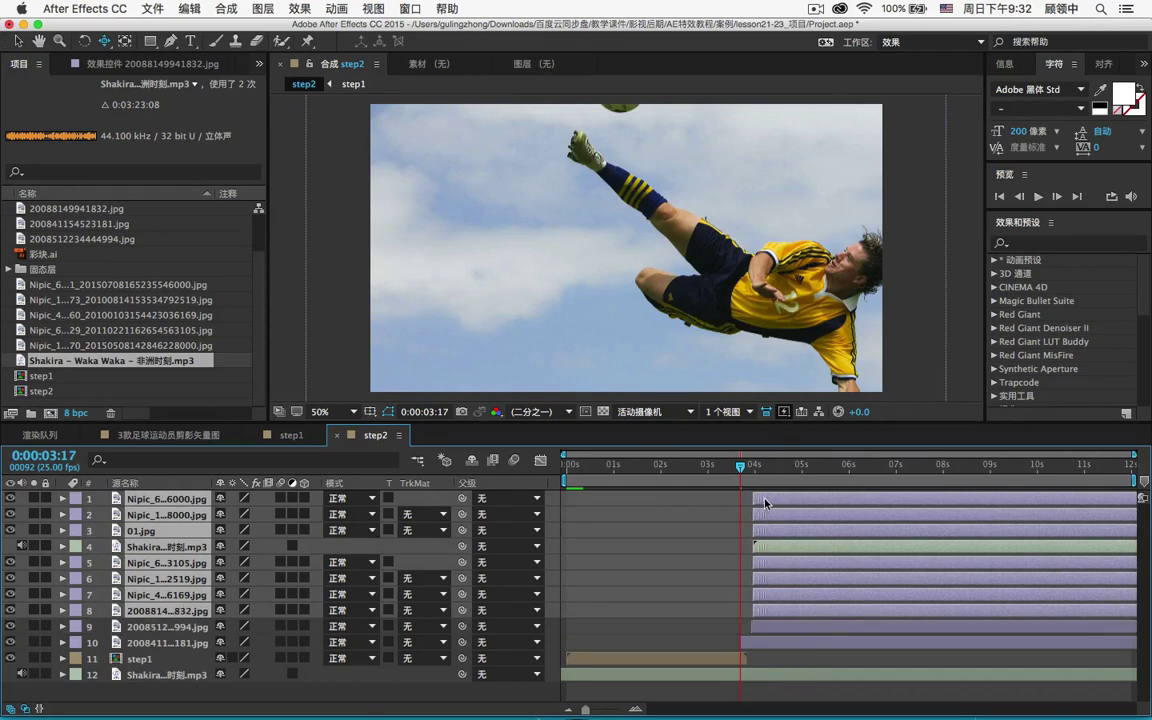
drag(760, 507, 771, 507)
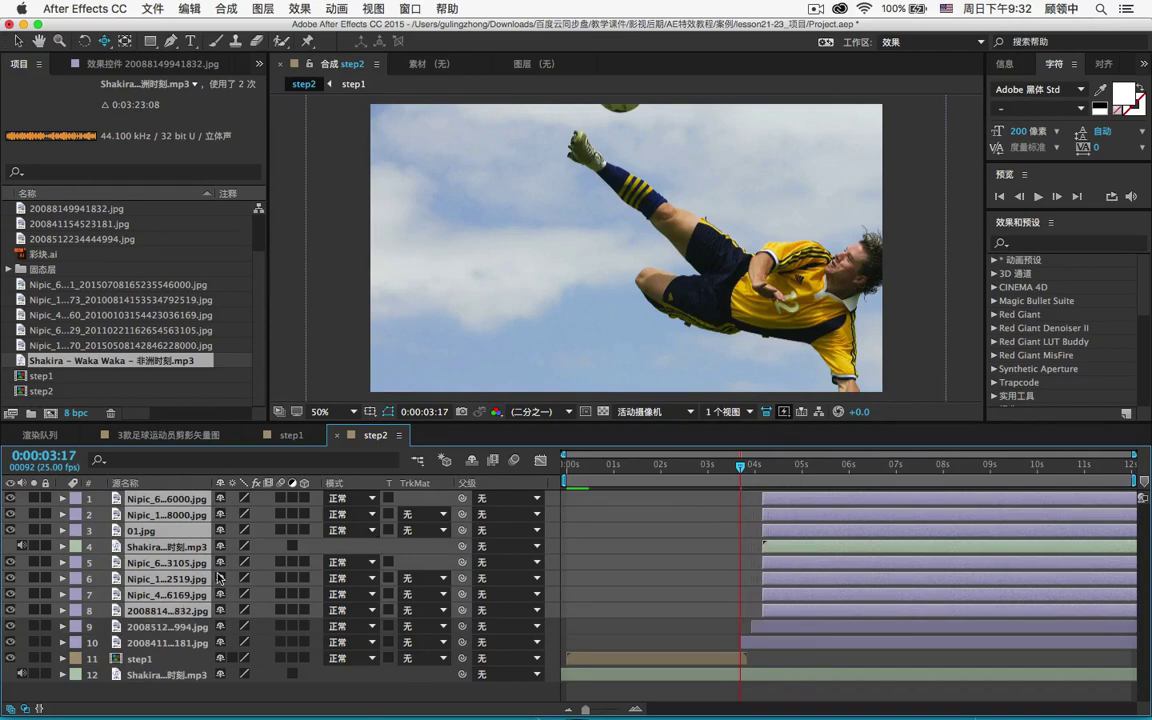
Shift layers 1 to 7 together so they start about six frames after layer 8.
click(182, 625)
click(183, 596)
shift+click(200, 515)
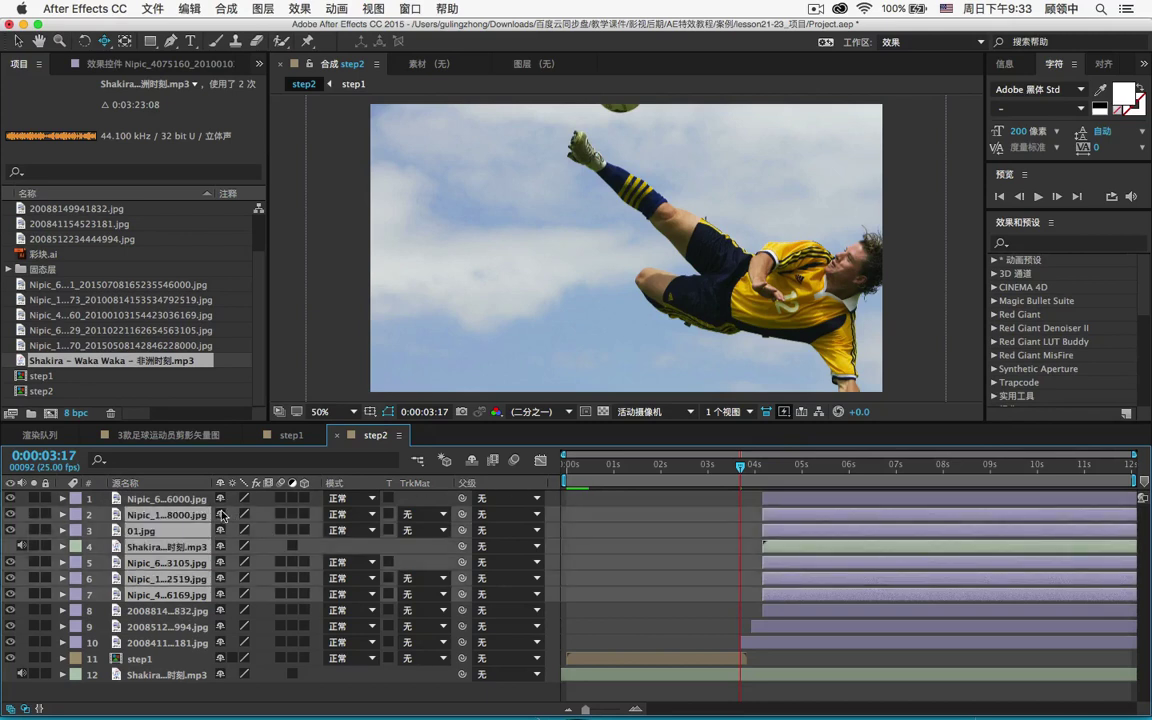
shift+click(194, 502)
drag(777, 497, 785, 500)
Shift layers 1 to 6 together so they start about five frames after layer 7.
click(174, 610)
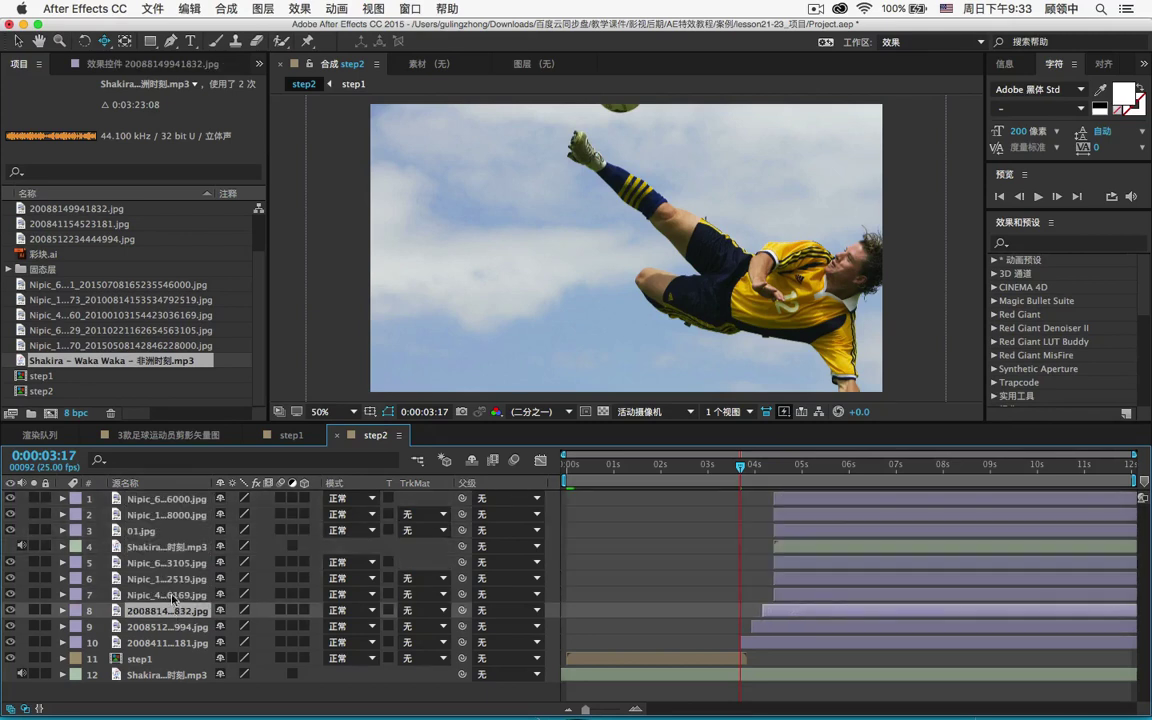
click(176, 582)
shift+click(178, 503)
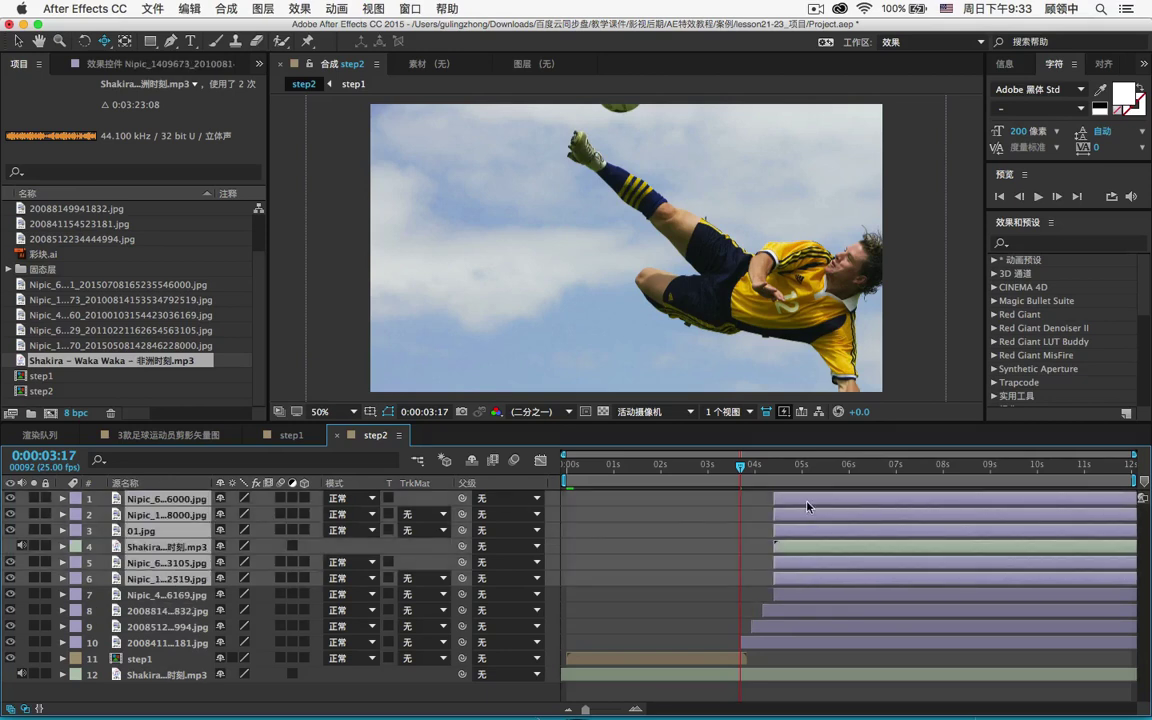
drag(788, 507, 797, 507)
Shift layers 1 to 5 together so they start about five frames after layer 6.
click(160, 562)
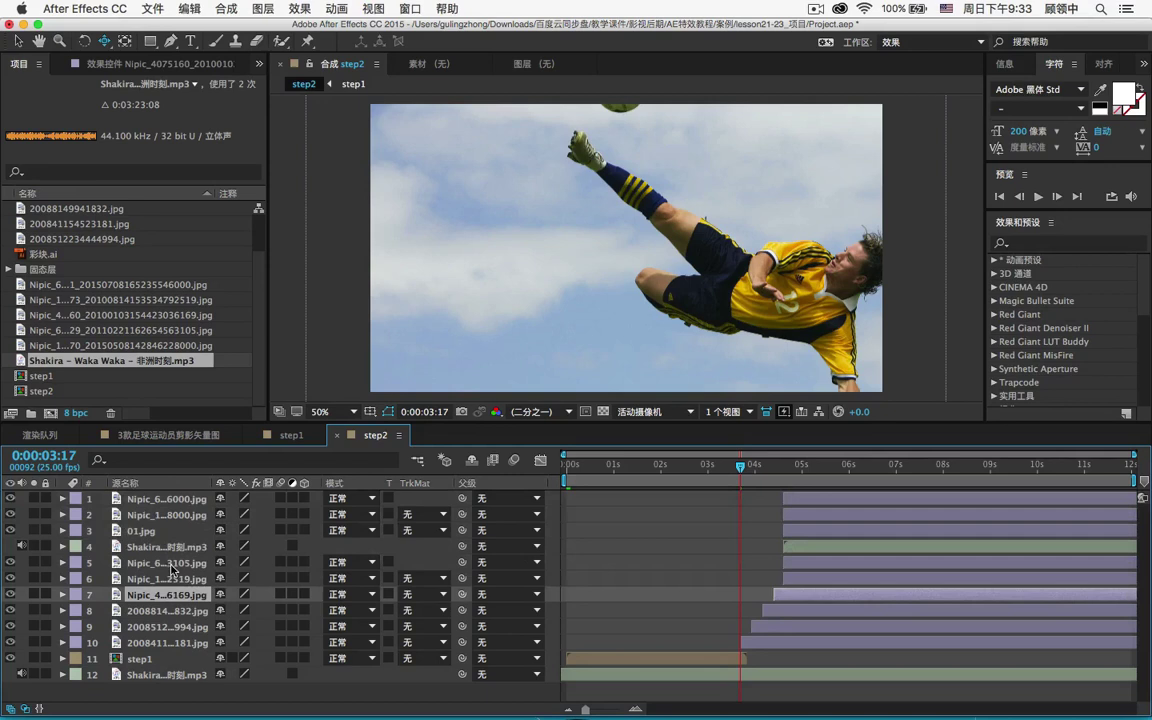
shift+click(195, 497)
drag(797, 506, 806, 506)
Delete the duplicate Shakira audio layer 4 from among the photo layers, keeping the music layer below step1.
click(170, 579)
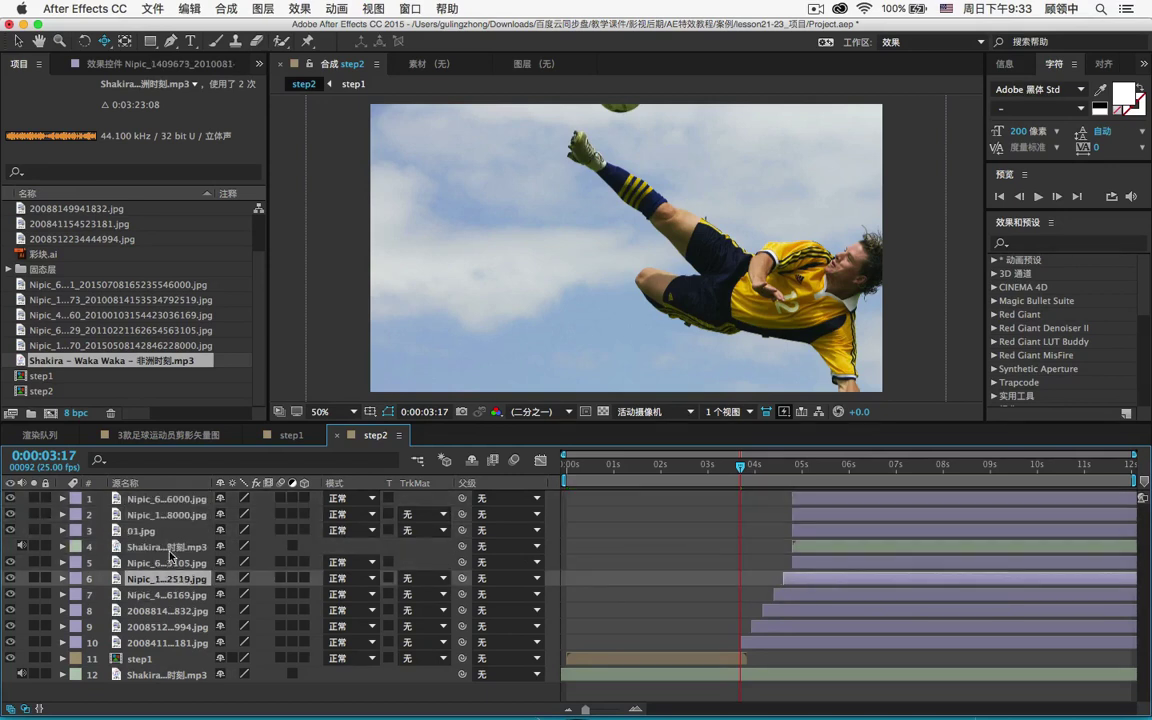
click(170, 546)
key(Delete)
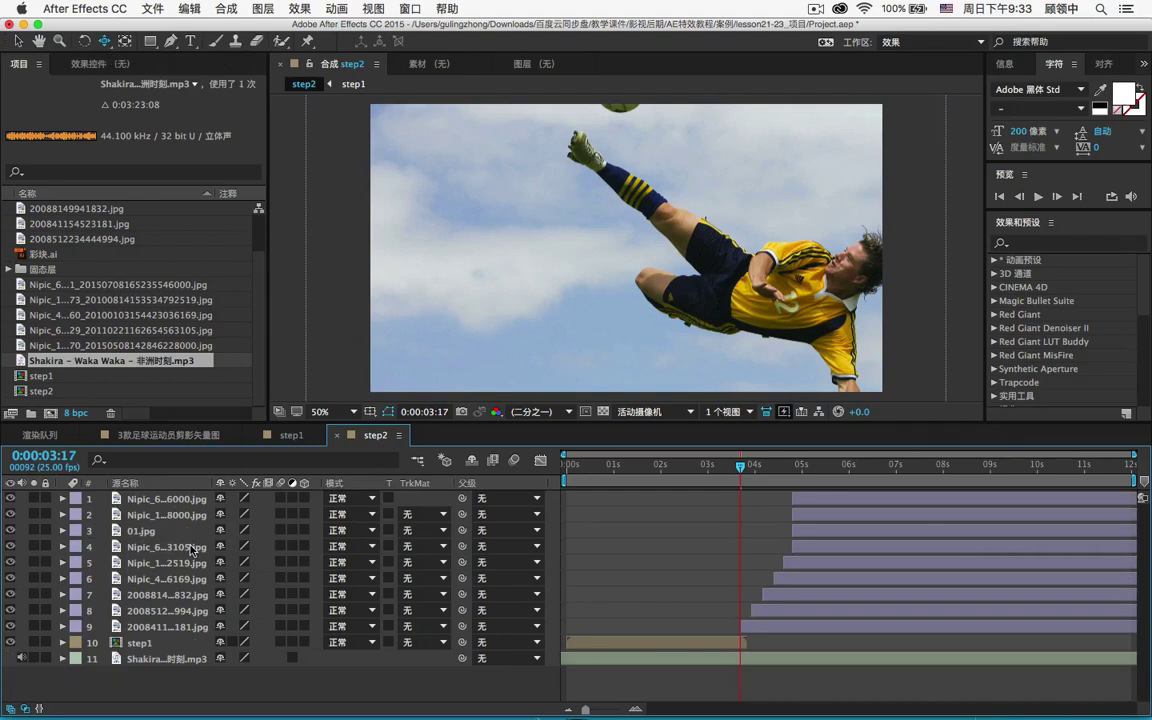
Shift the top three photo layers so they start about five frames after layer 4.
click(177, 532)
shift+click(183, 502)
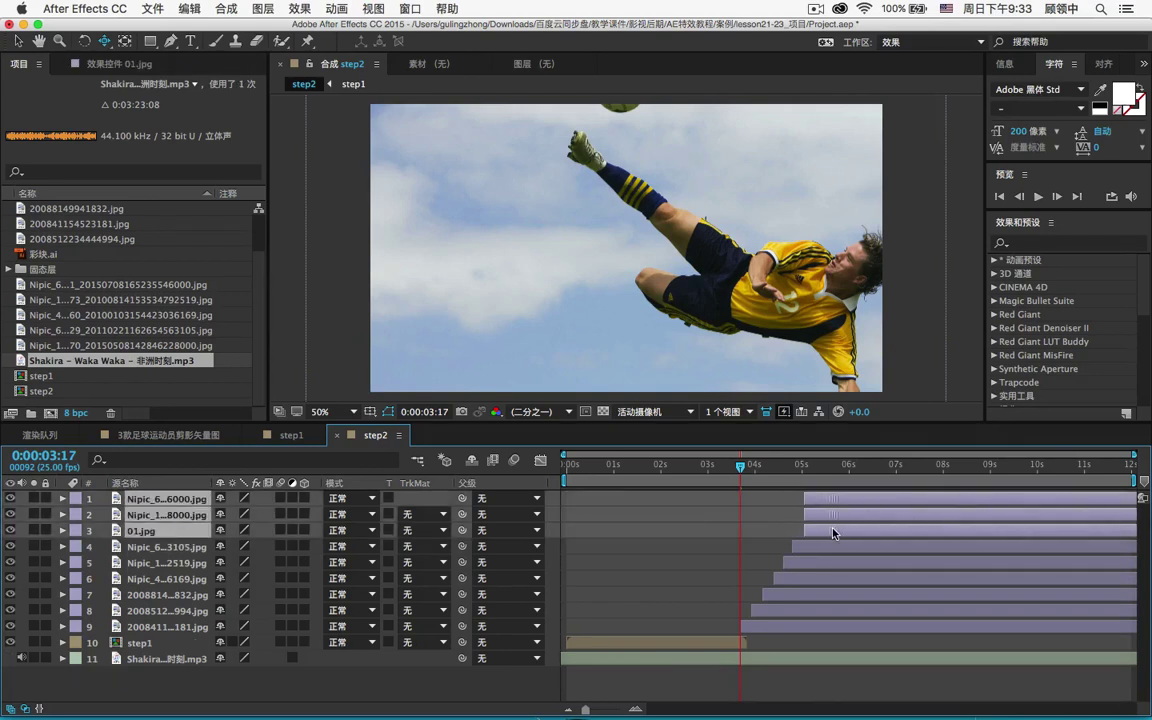
drag(833, 533, 830, 533)
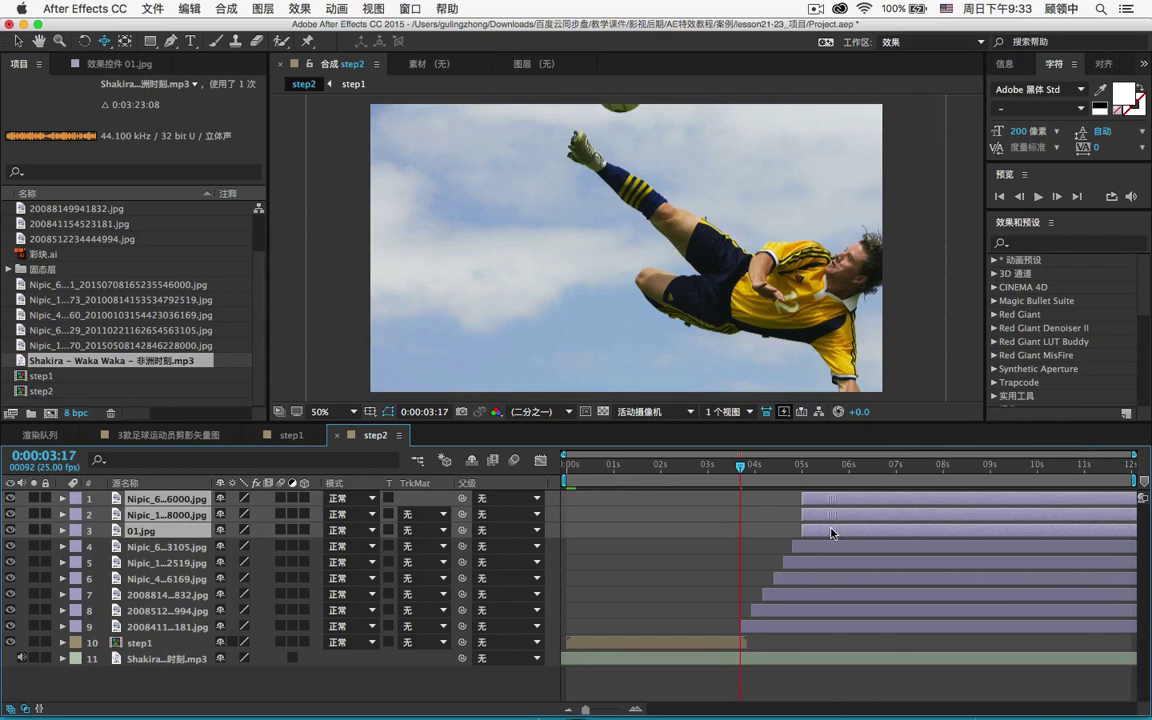
Stagger the top two photo layers, starting layer 2 about five frames after 01.jpg and layer 1 about five frames after layer 2.
click(143, 547)
click(157, 513)
shift+click(174, 499)
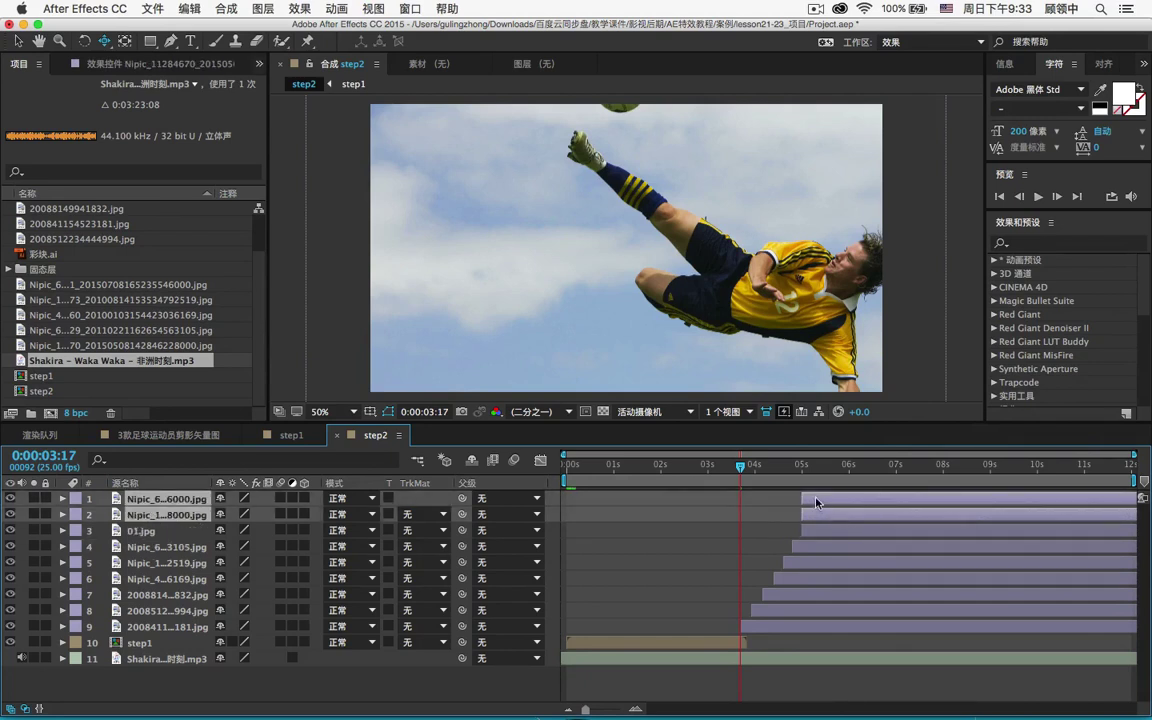
drag(816, 502, 823, 502)
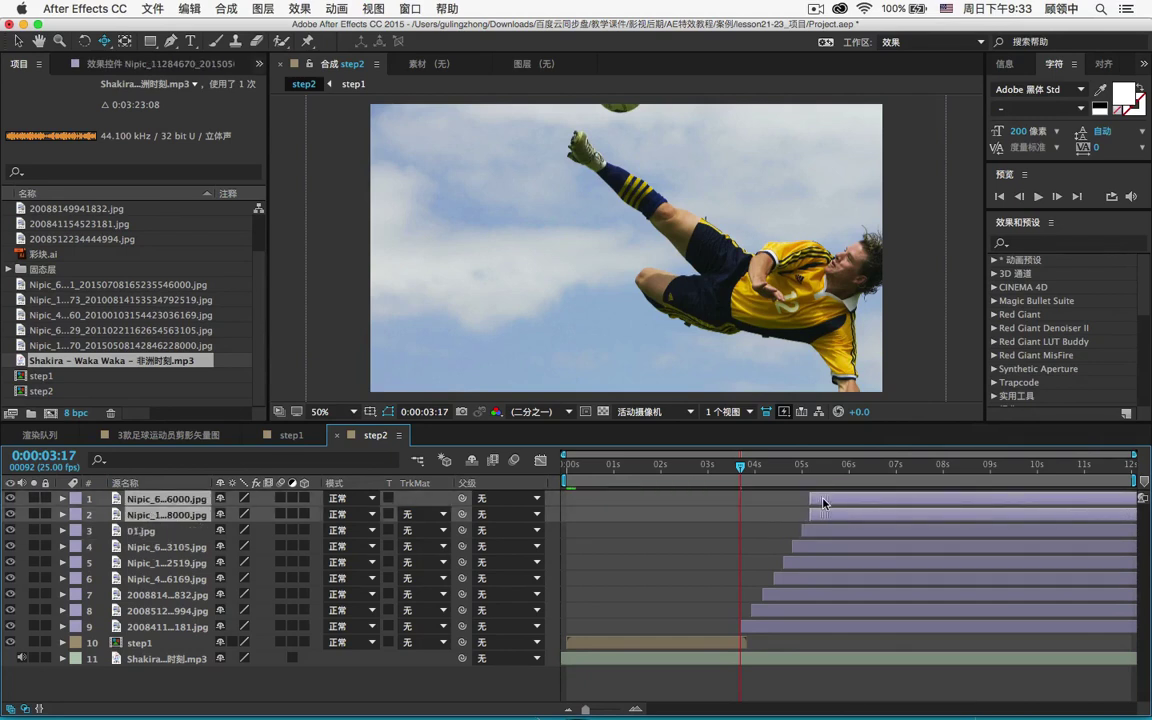
click(160, 531)
click(169, 501)
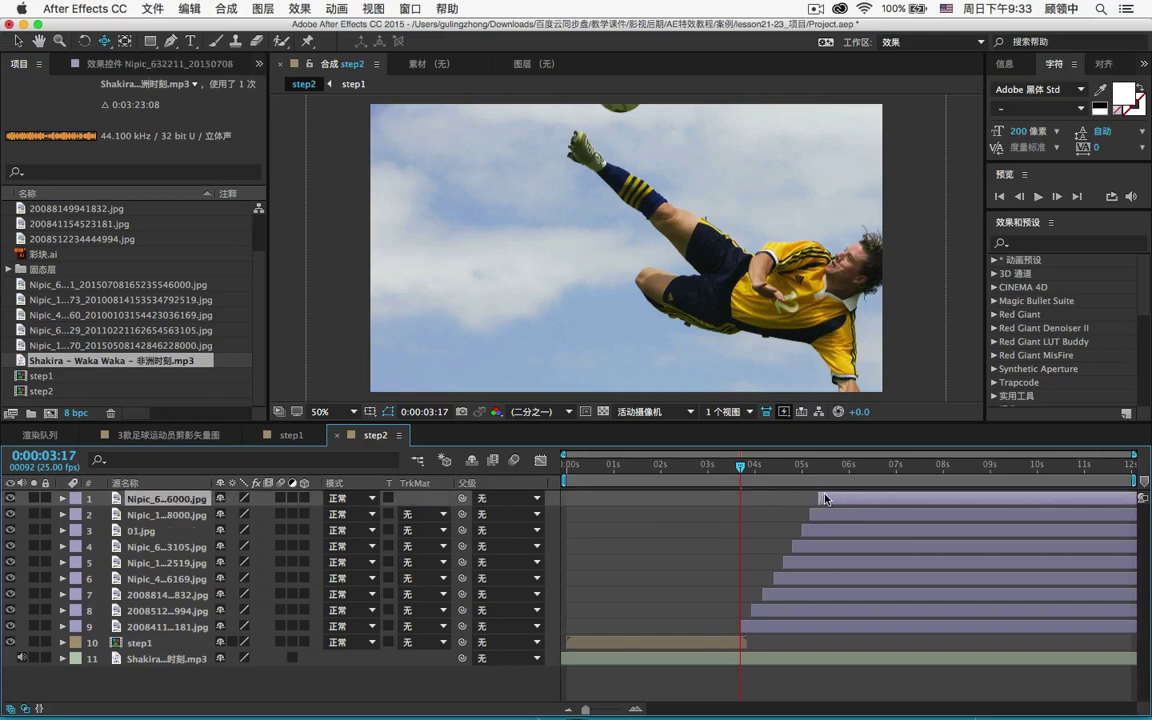
Preview the staggered photo sequence with music and place the current time at 0:00:05:15, shortly after the top photo starts.
click(1038, 196)
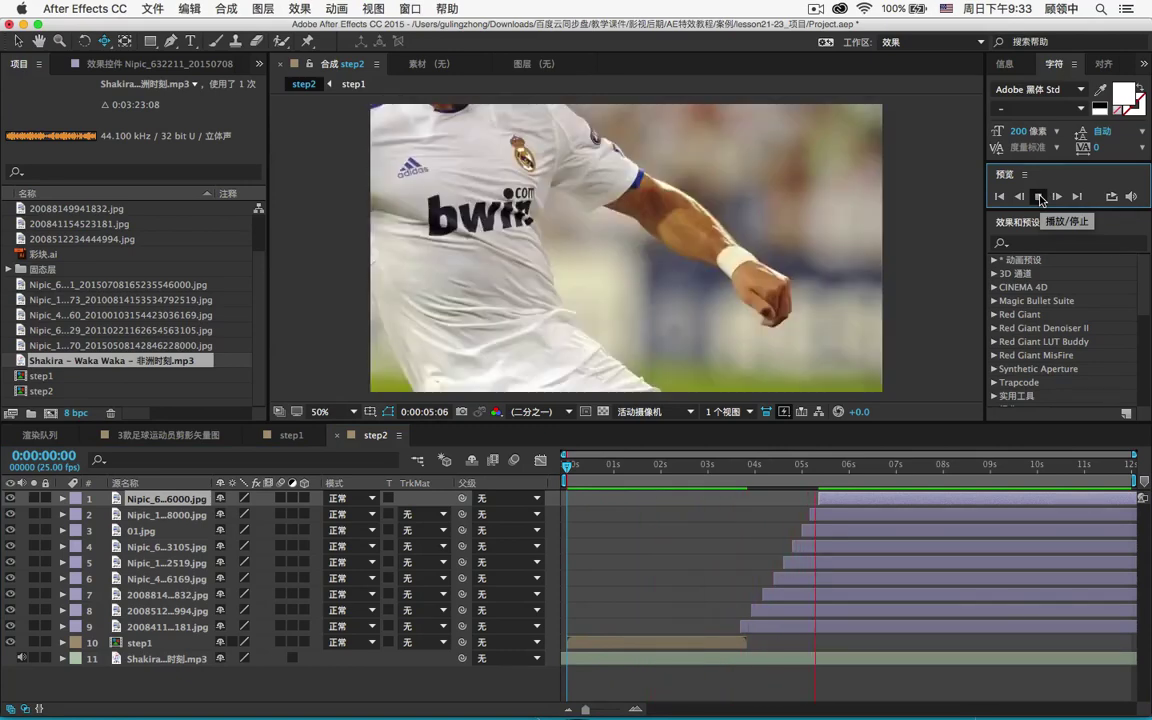
click(1041, 197)
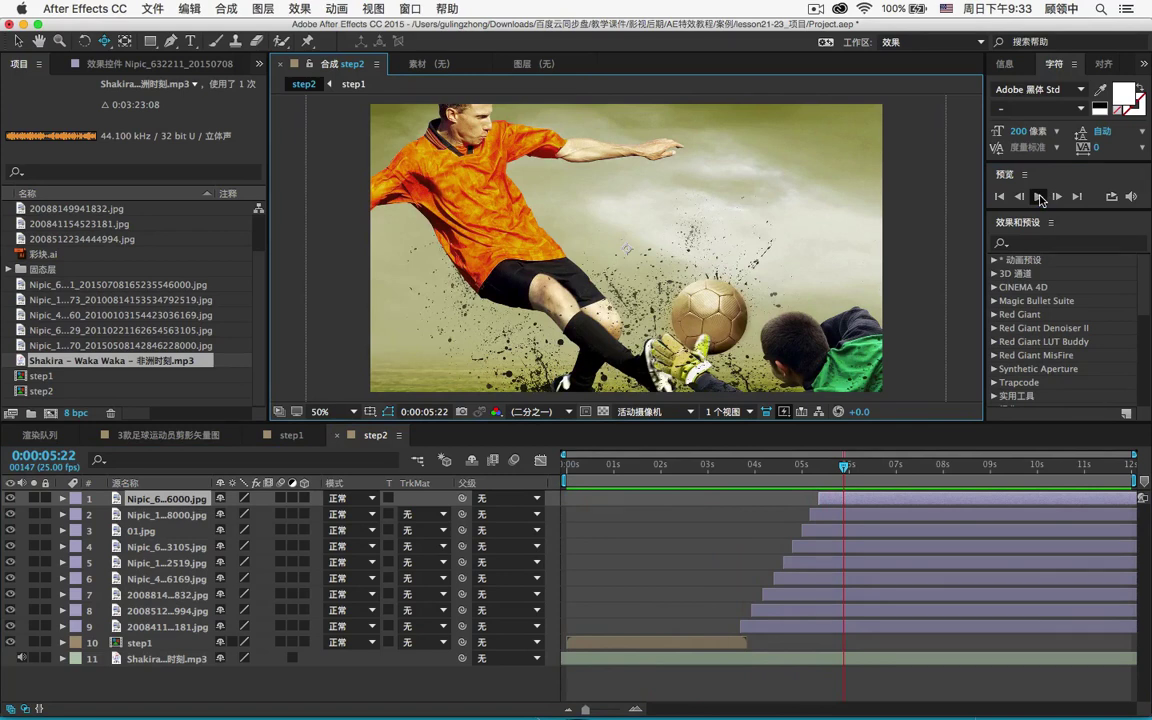
click(833, 468)
drag(835, 468, 831, 468)
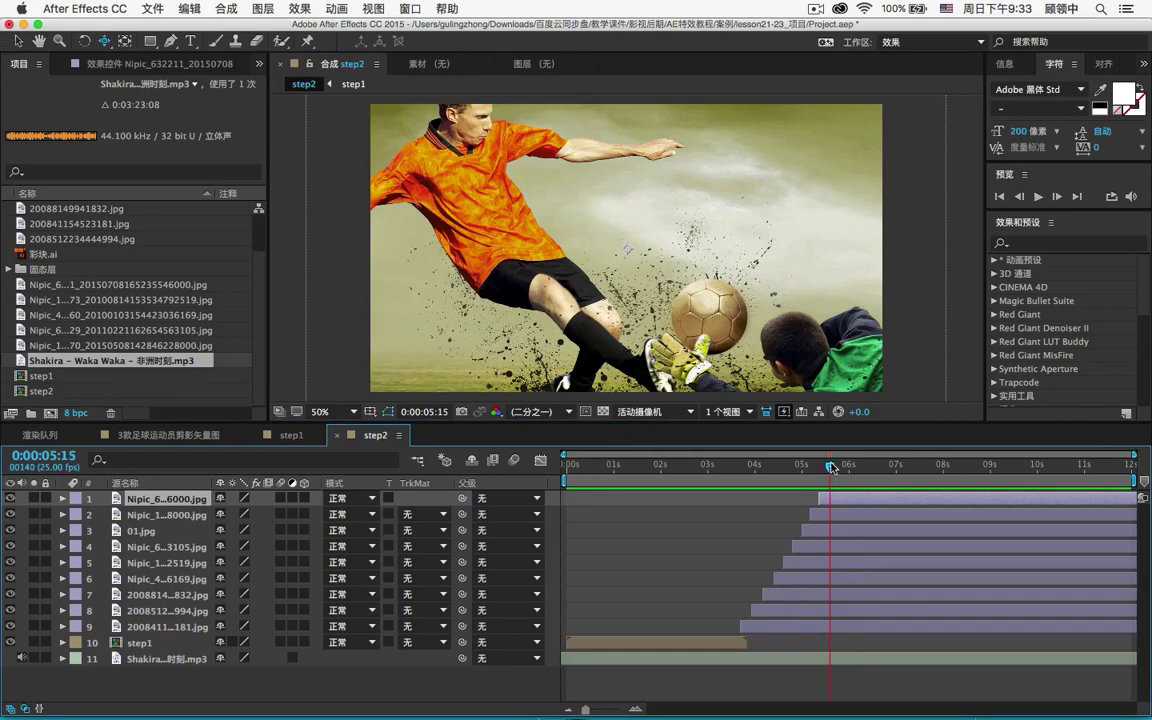
Duplicate the nine photo layers and bring the copies to the front of the layer stack.
shift+click(170, 627)
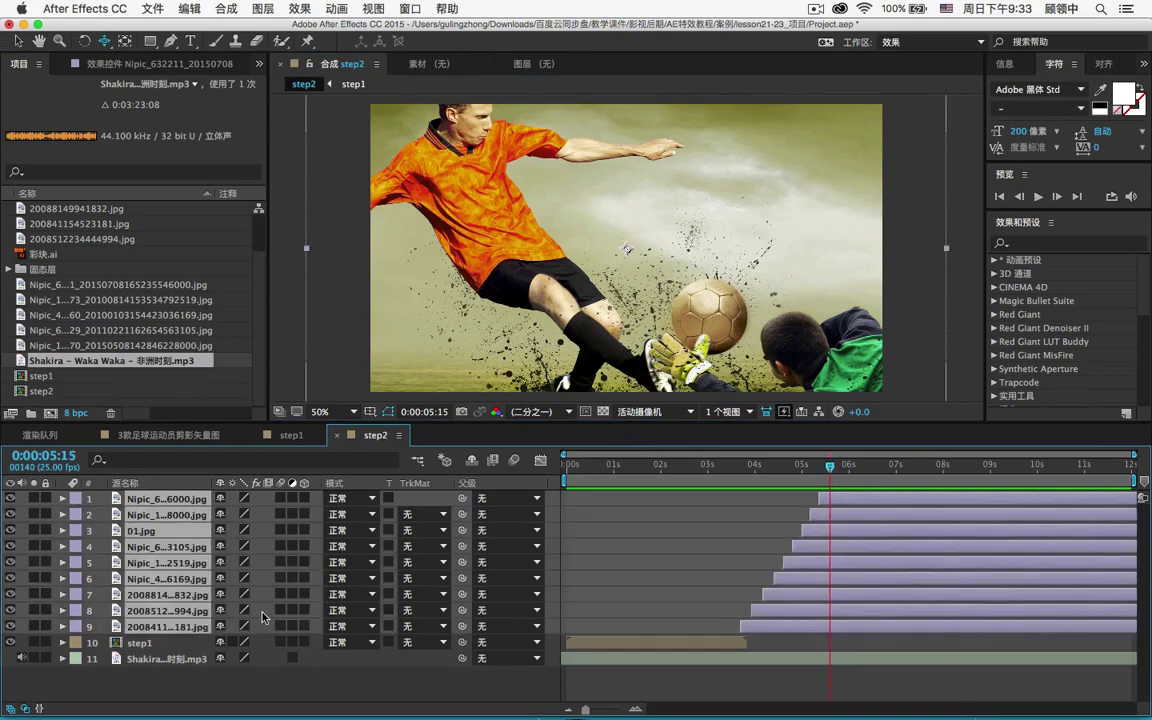
key(super+d)
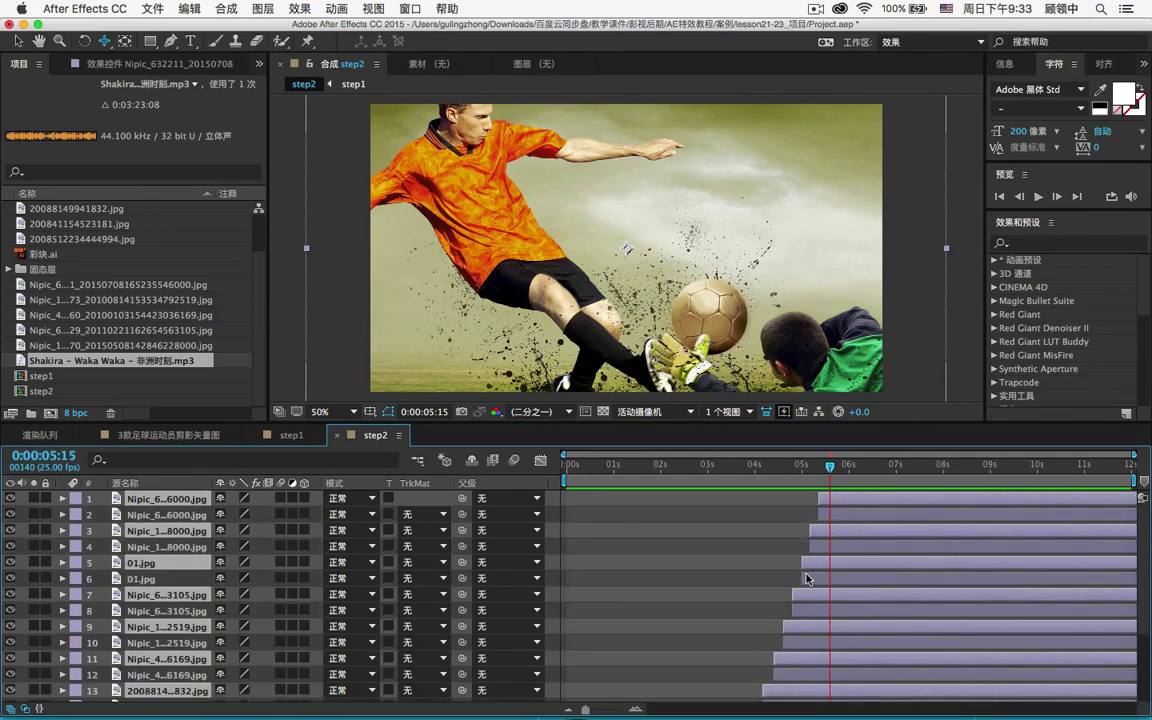
click(258, 9)
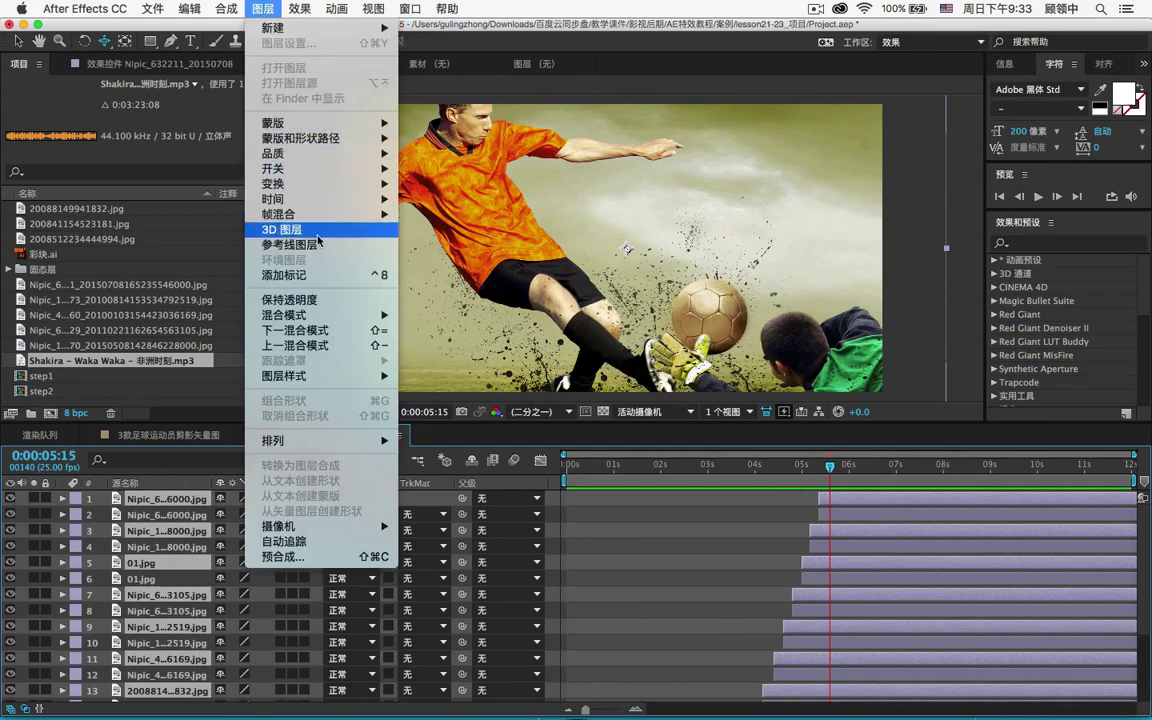
mouse_move(374, 438)
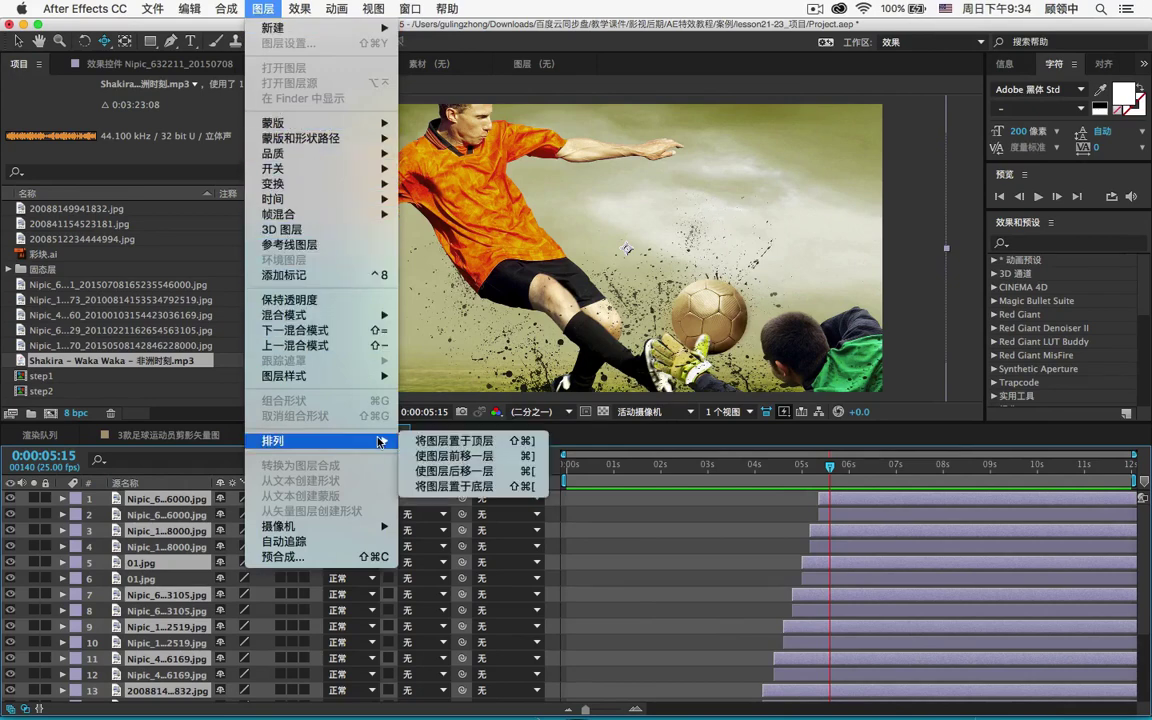
click(514, 446)
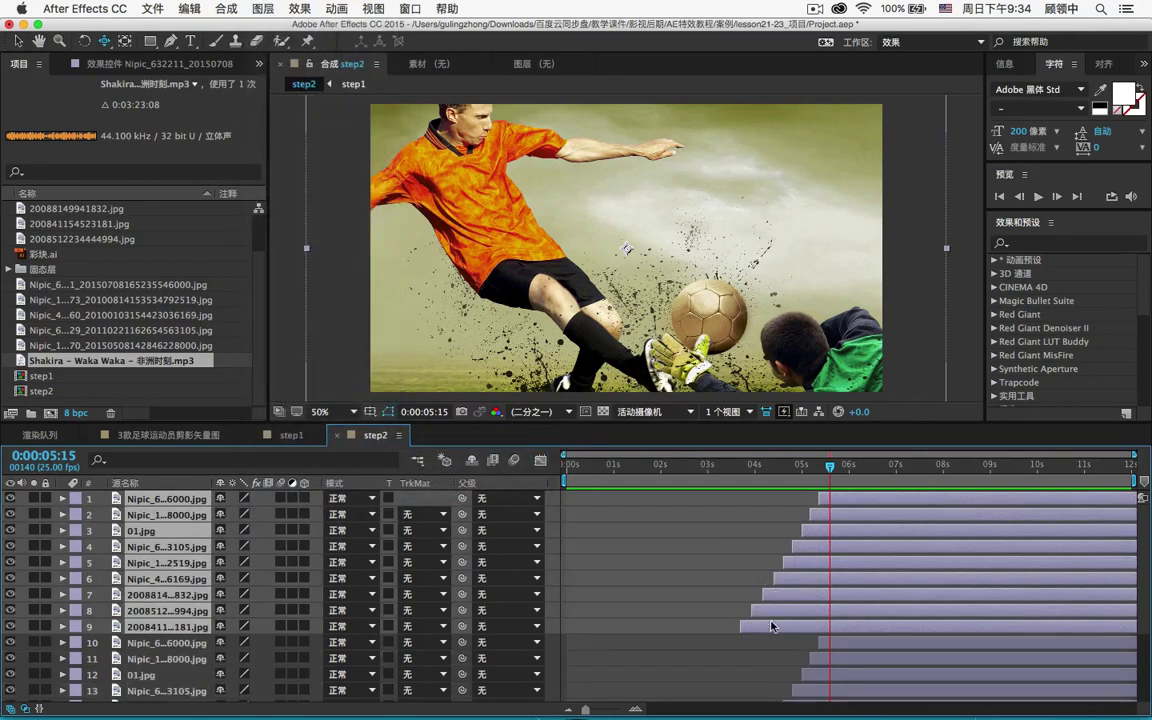
Shift the nine duplicated photo layers later so their sequence starts at 0:00:05:15, and preview step2 from the beginning.
drag(759, 631, 849, 638)
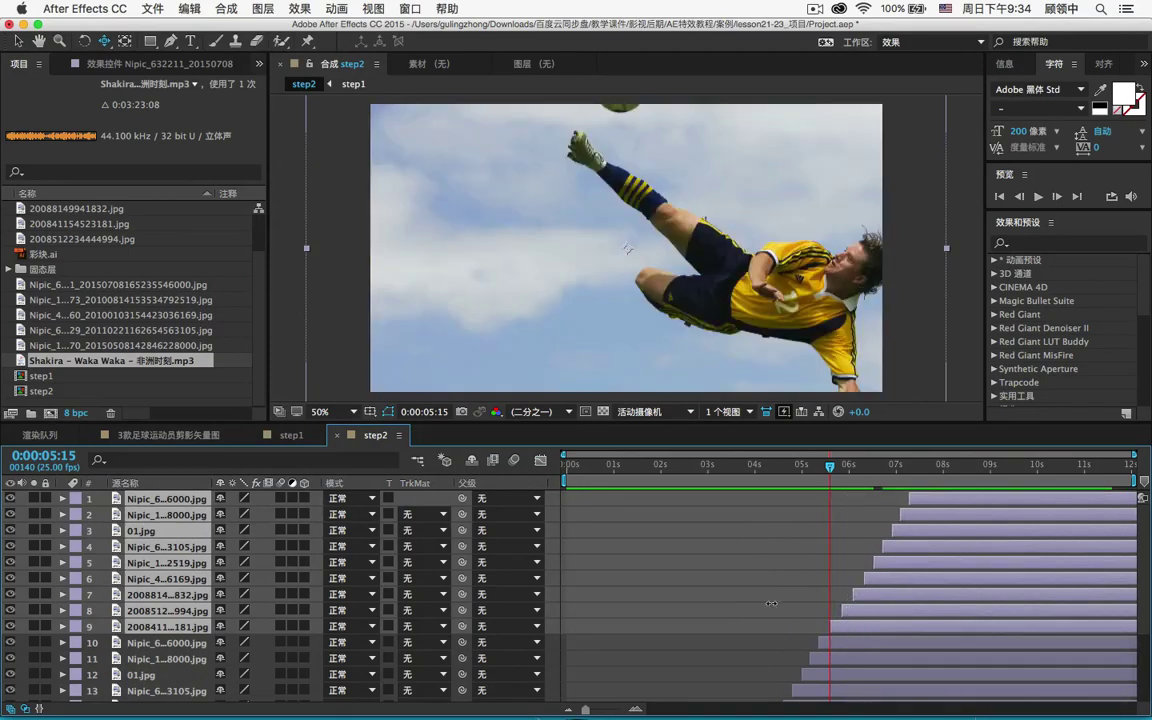
key(Home)
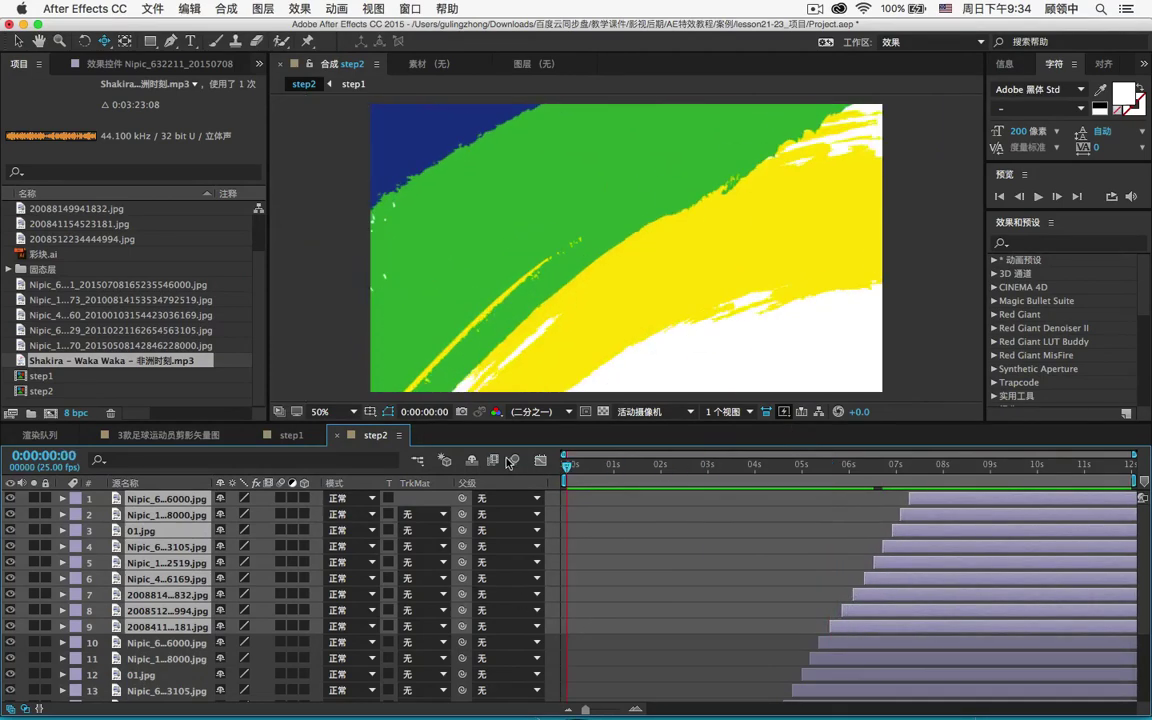
click(1036, 197)
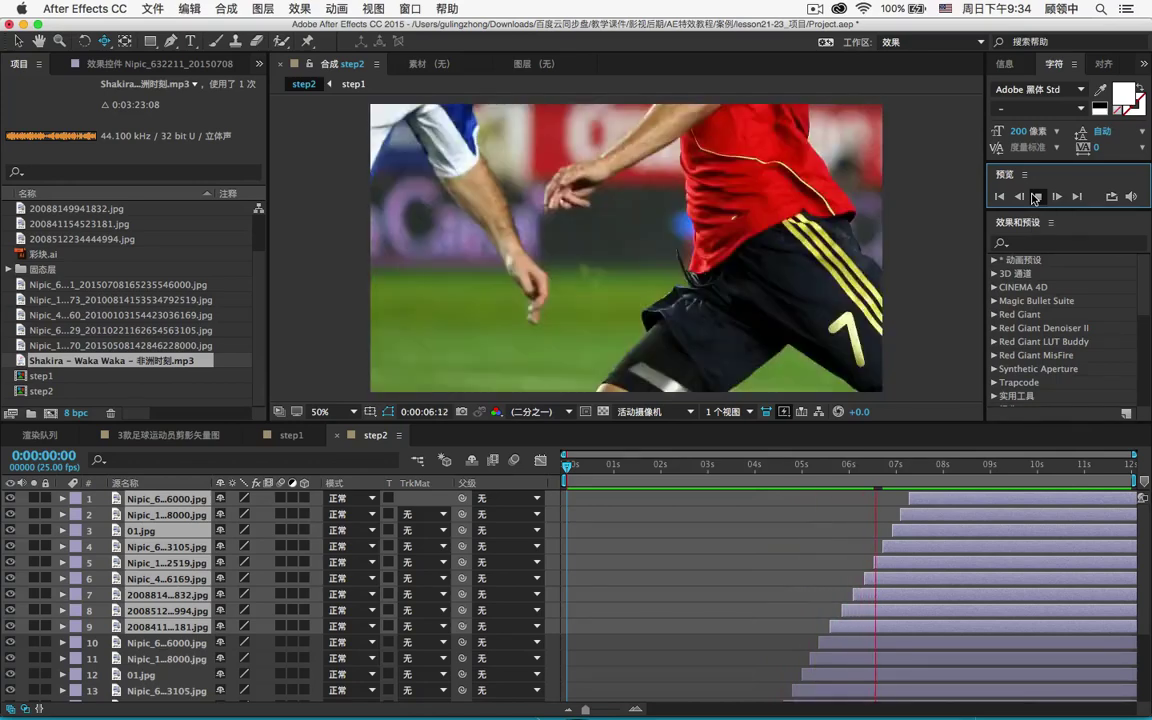
click(1035, 198)
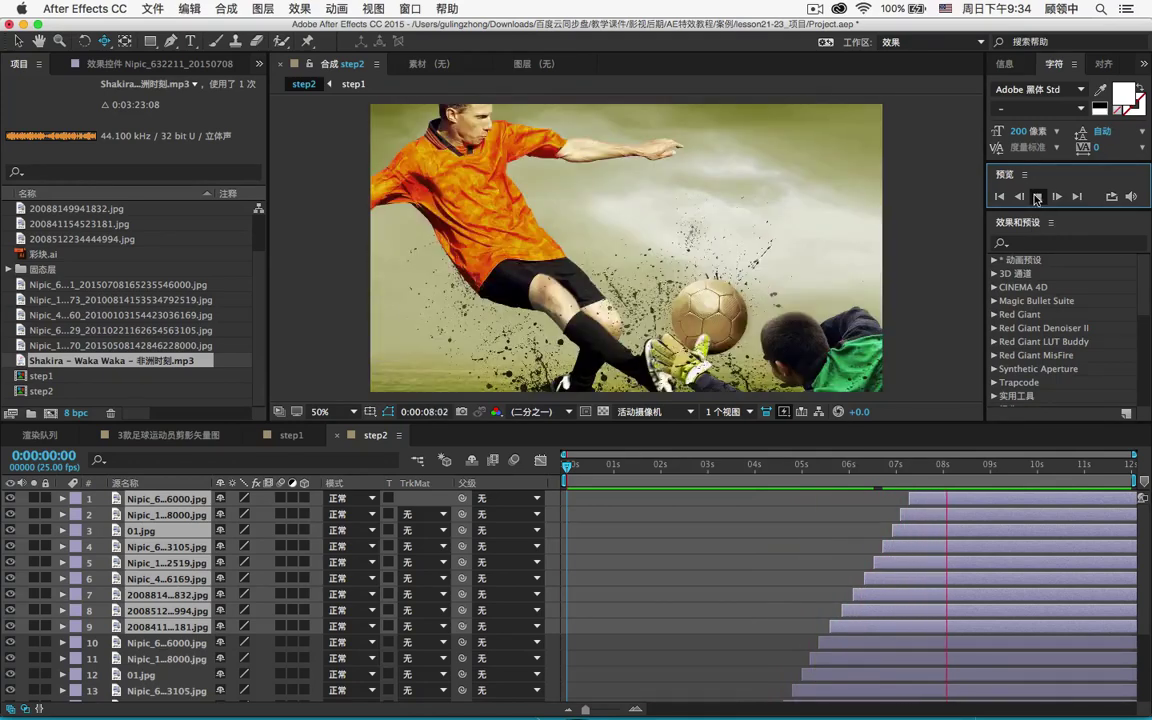
Move the current time back to 0:00:02:21 and enlarge the composition viewer by shrinking the timeline's height.
click(897, 476)
drag(897, 475, 705, 466)
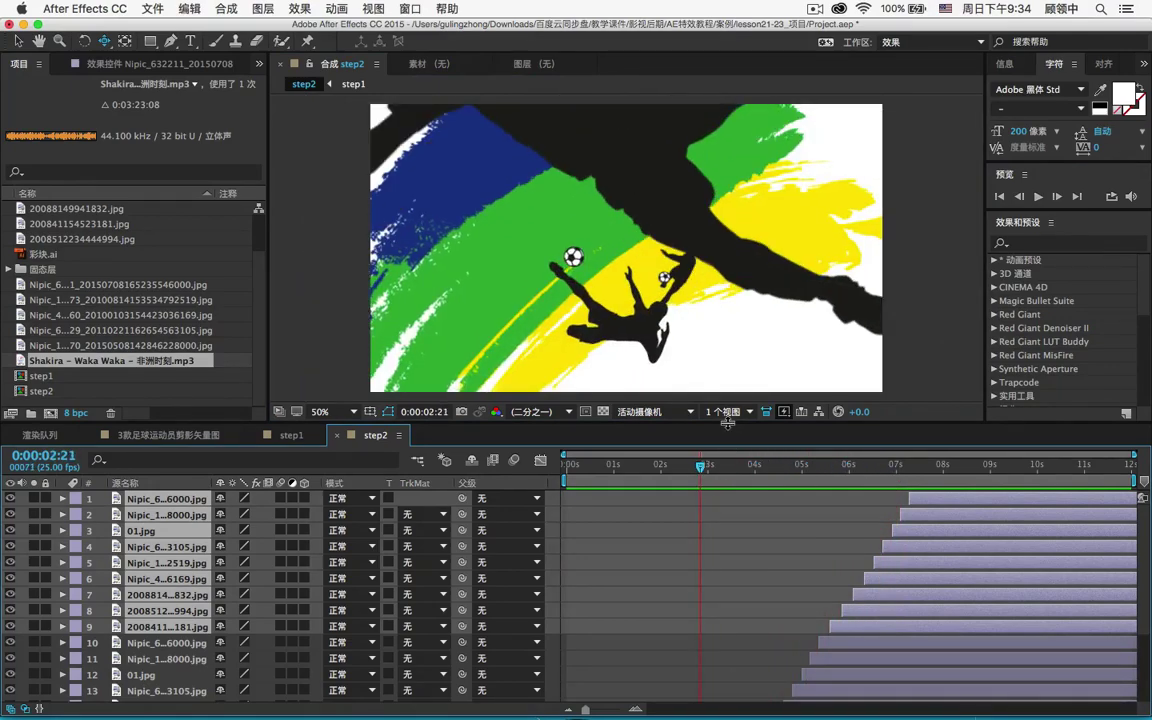
drag(729, 424, 729, 483)
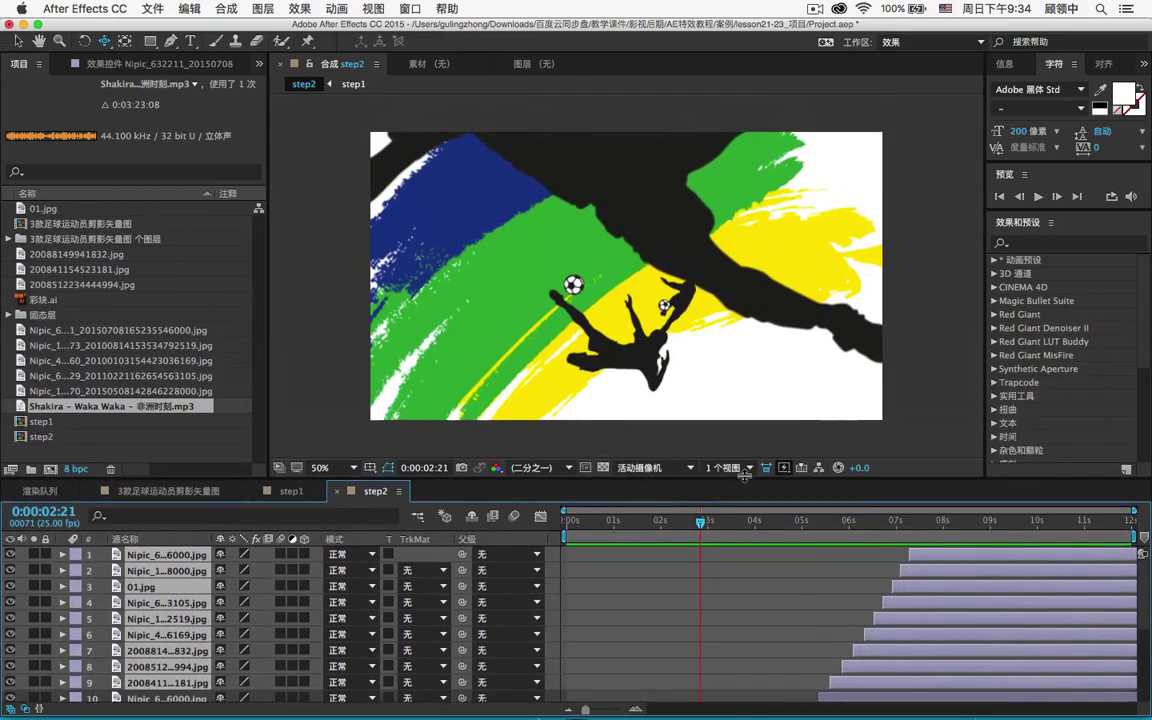